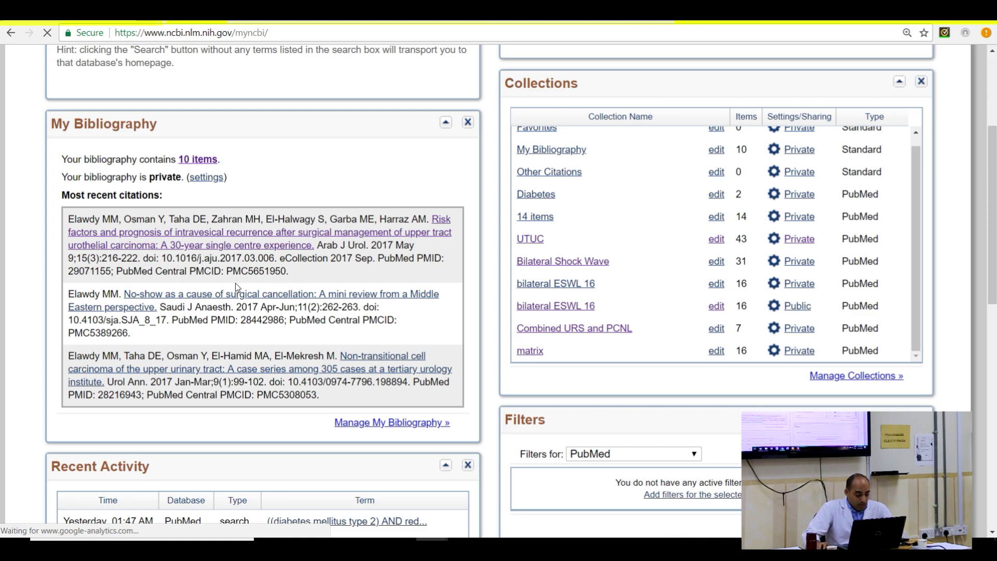
Step: Look through the bibliography, filters and recent activity on the My NCBI page and return to the PubMed home page
scroll(236, 285, down, 3)
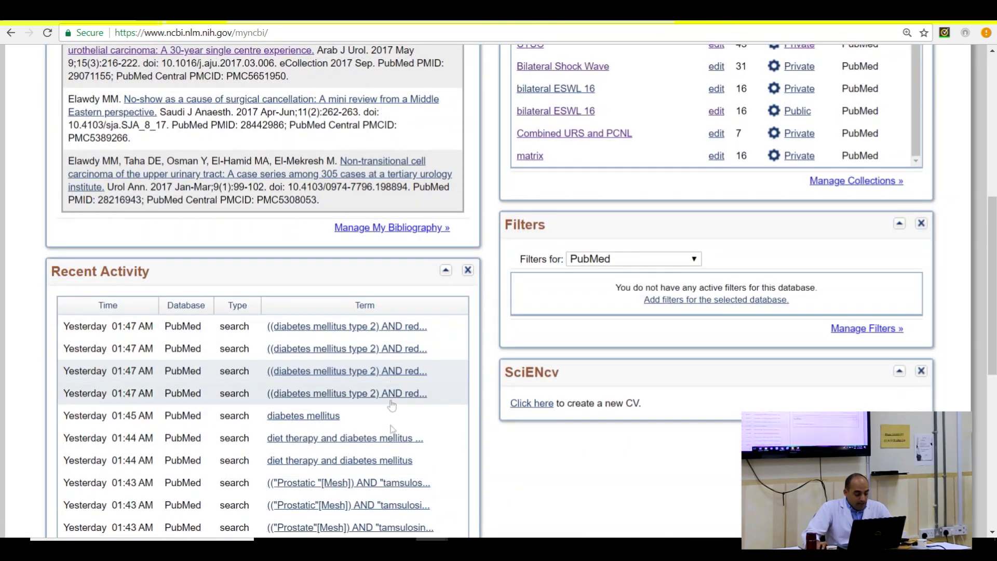
scroll(371, 384, down, 1)
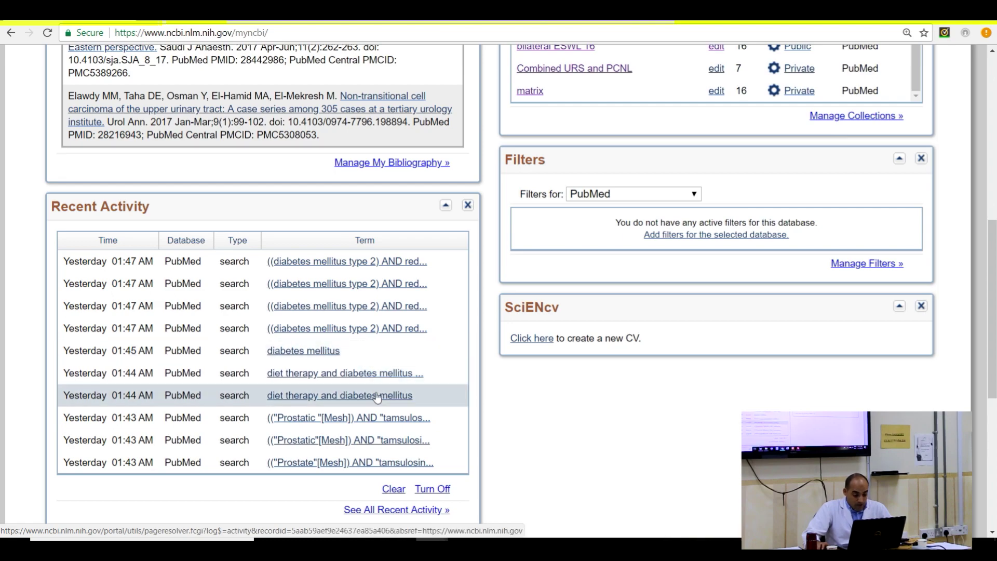
scroll(372, 395, up, 4)
scroll(550, 251, up, 5)
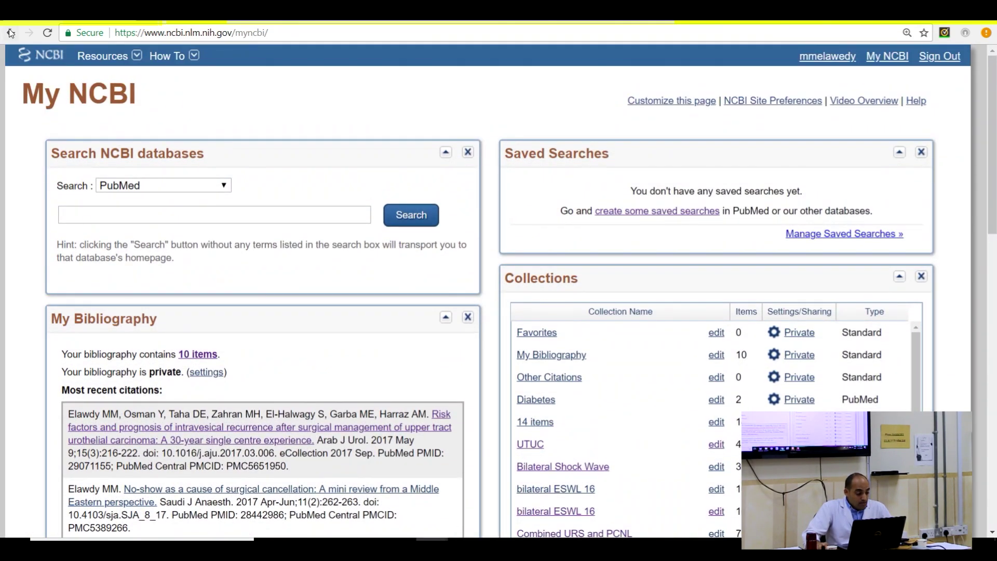
click(9, 34)
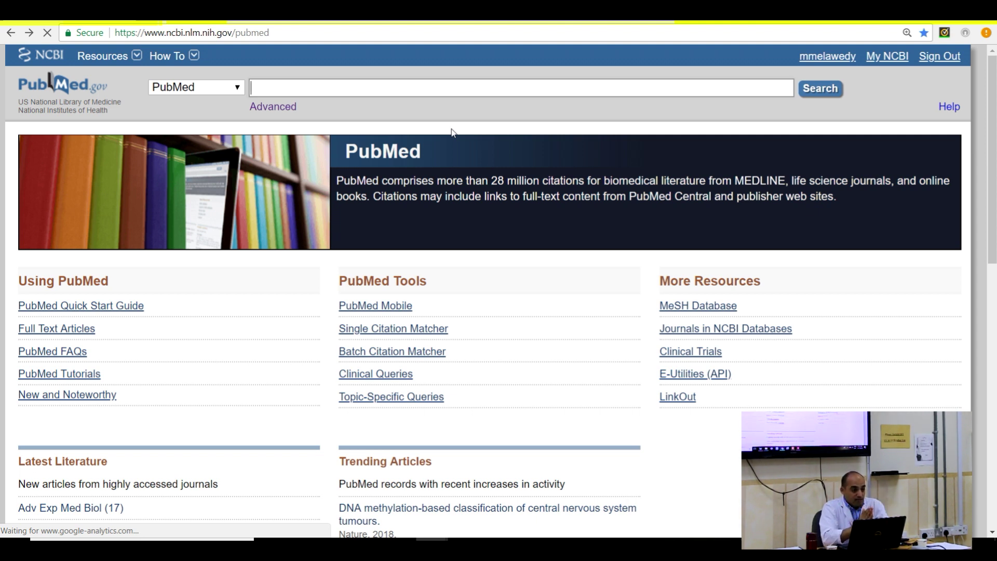
Step: Search PubMed for "hypertension"
text(hyper)
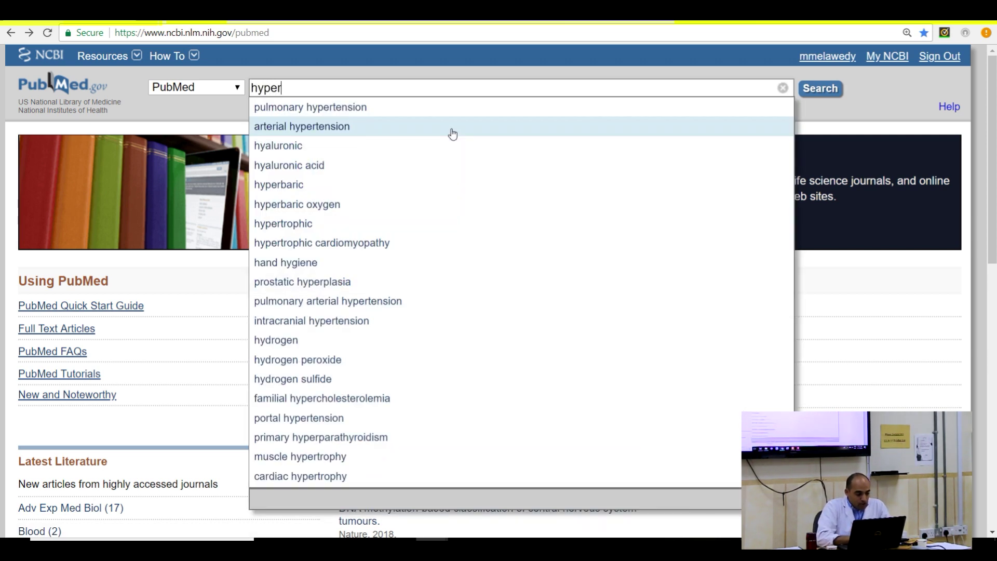
text(tension\)
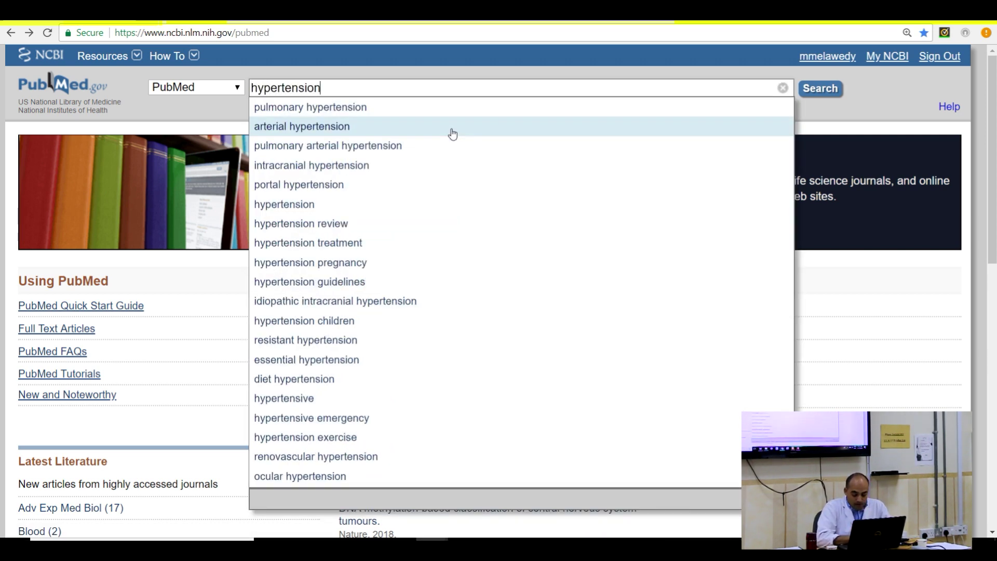
key(Return)
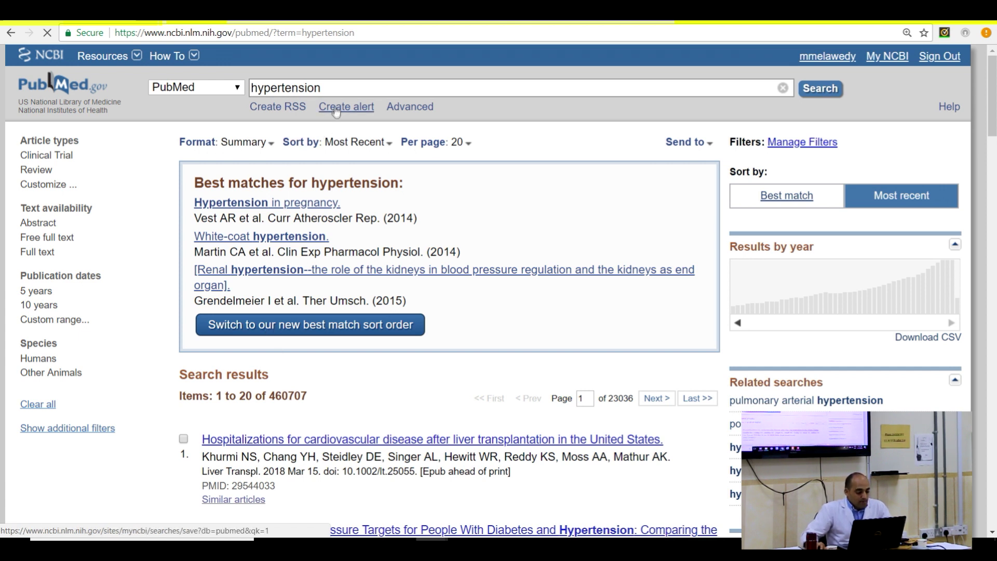
Step: Replace the search term with "diabetes" and run the search
drag(324, 87, 152, 92)
text(dia)
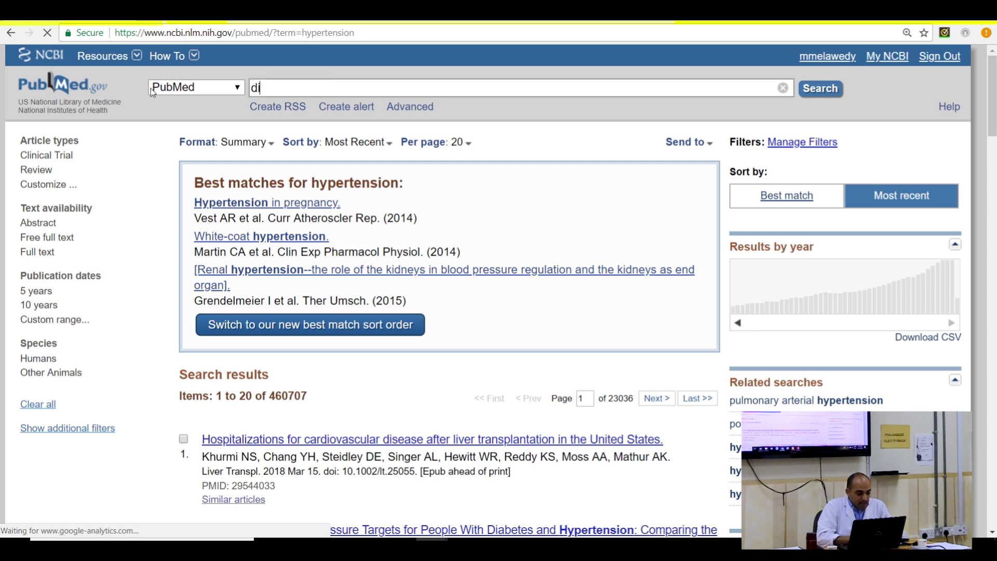
text(betes)
key(Return)
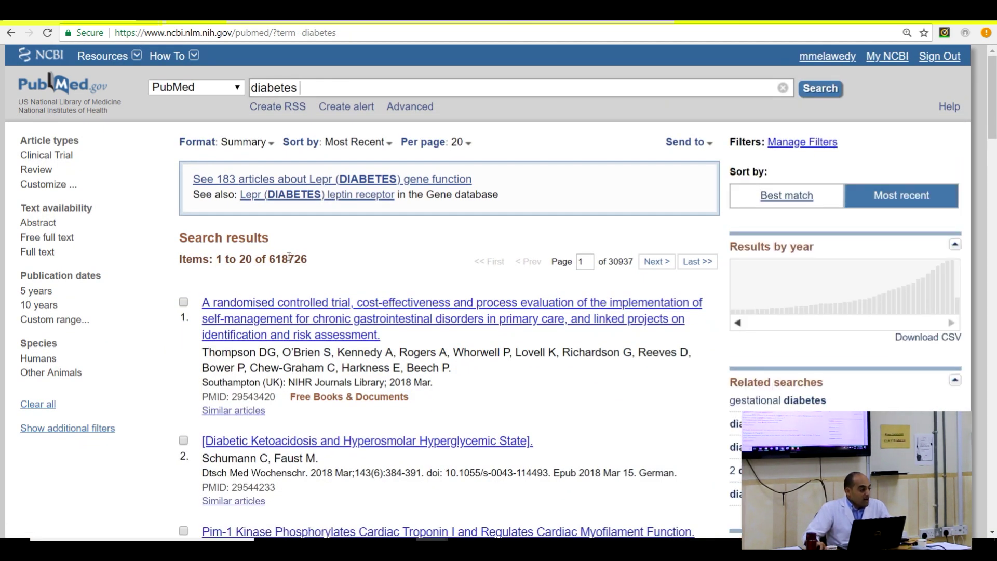
Step: In the advanced search builder, combine the earlier diabetes and hypertension searches with AND and add the query to the history
click(409, 111)
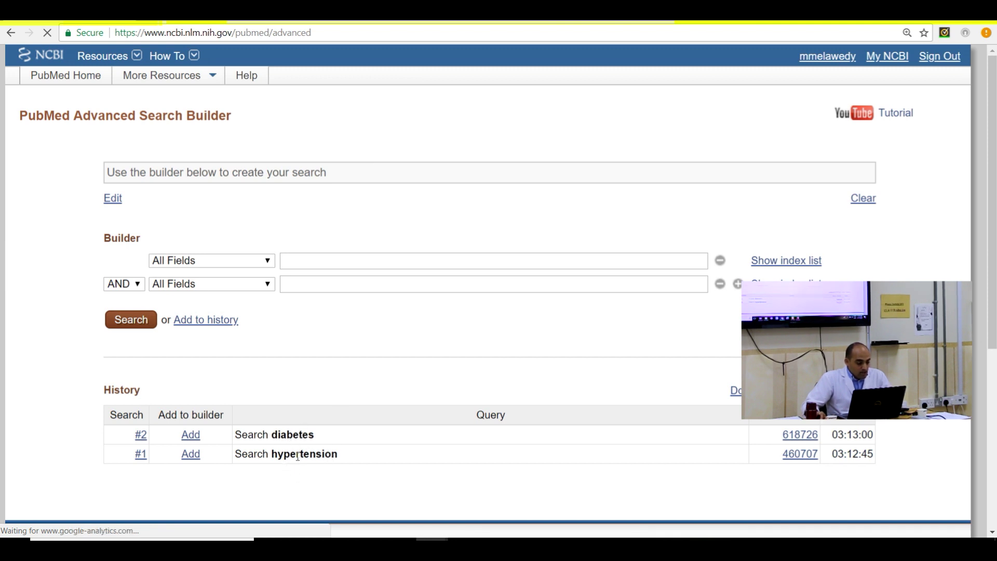
click(293, 265)
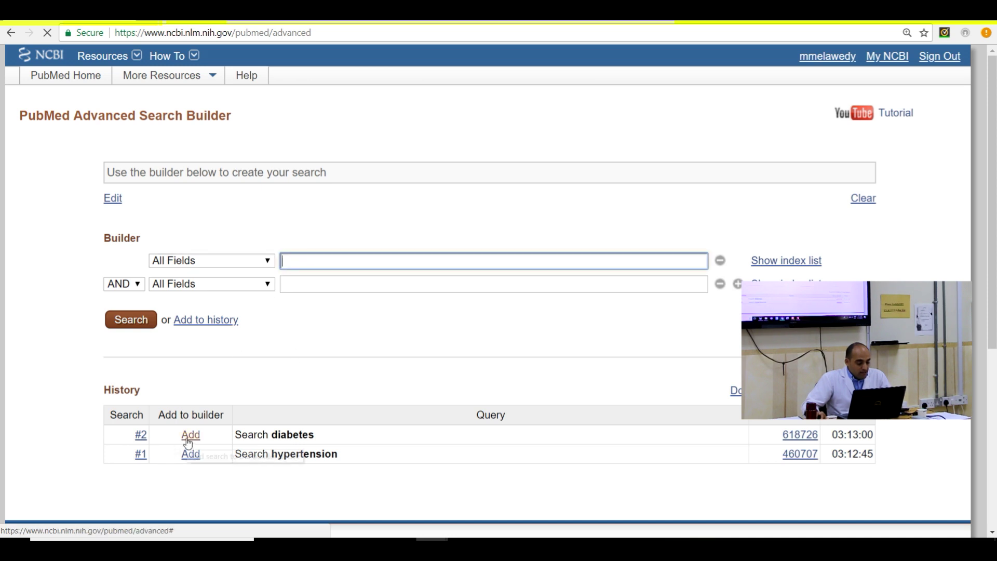
click(190, 436)
click(301, 284)
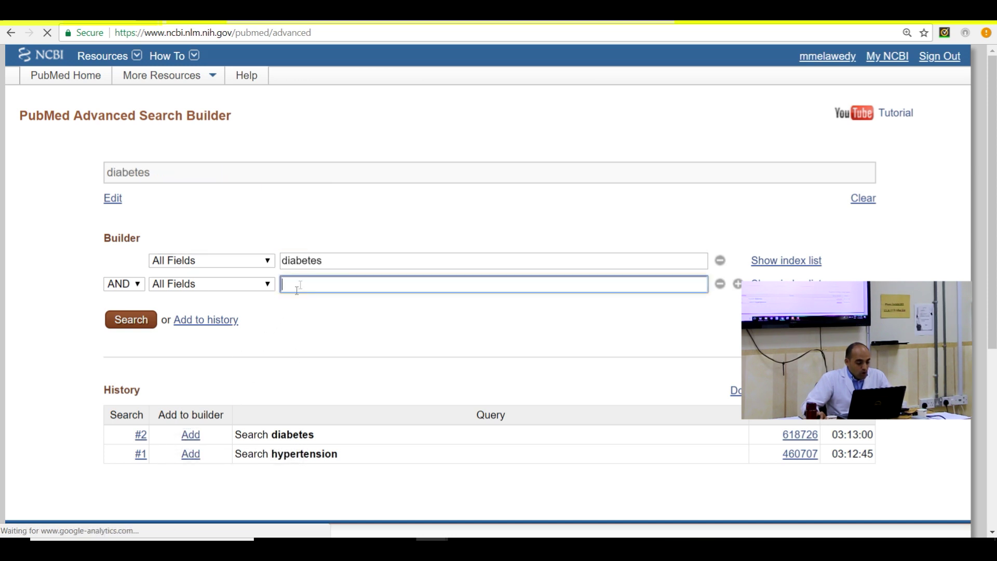
click(191, 455)
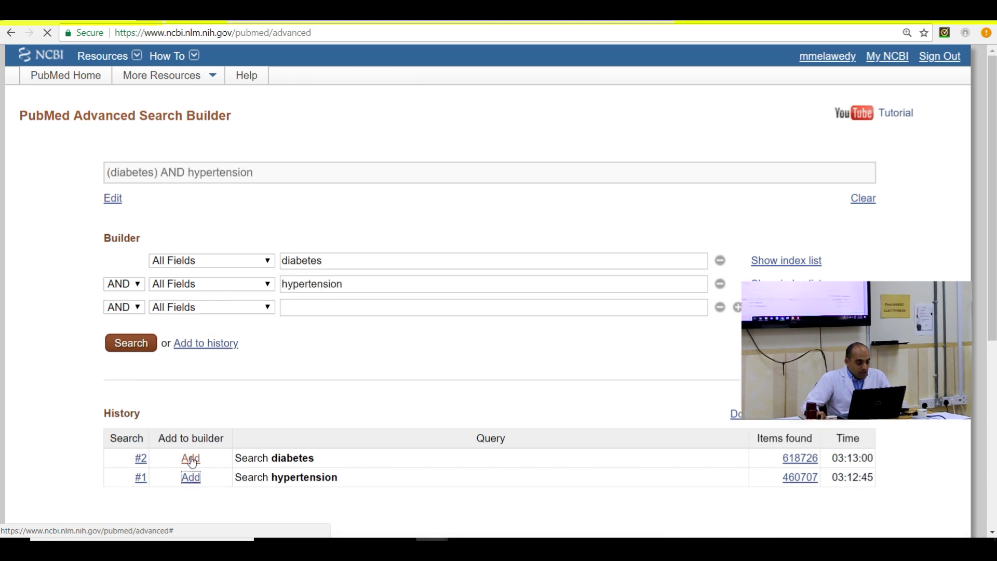
click(139, 286)
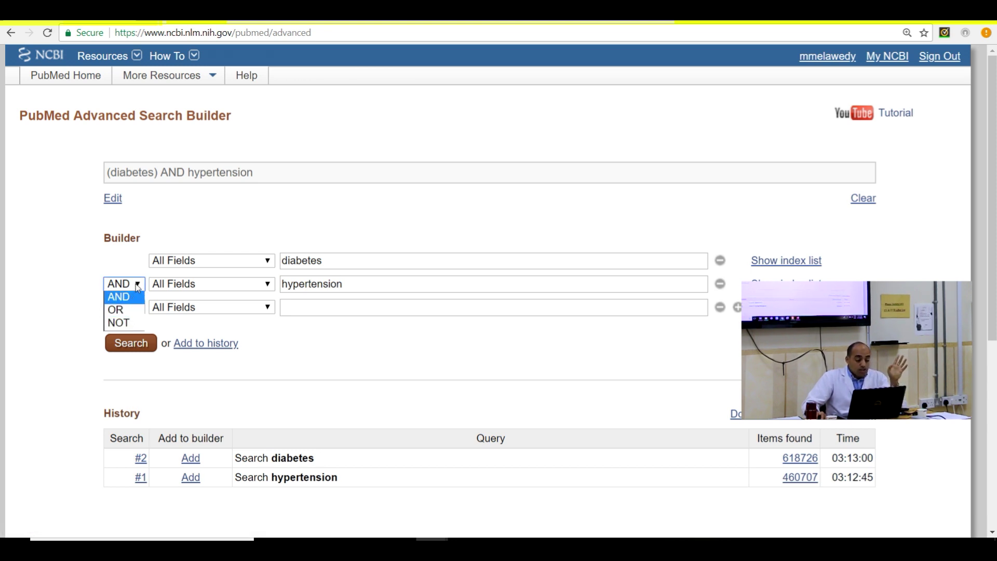
click(138, 287)
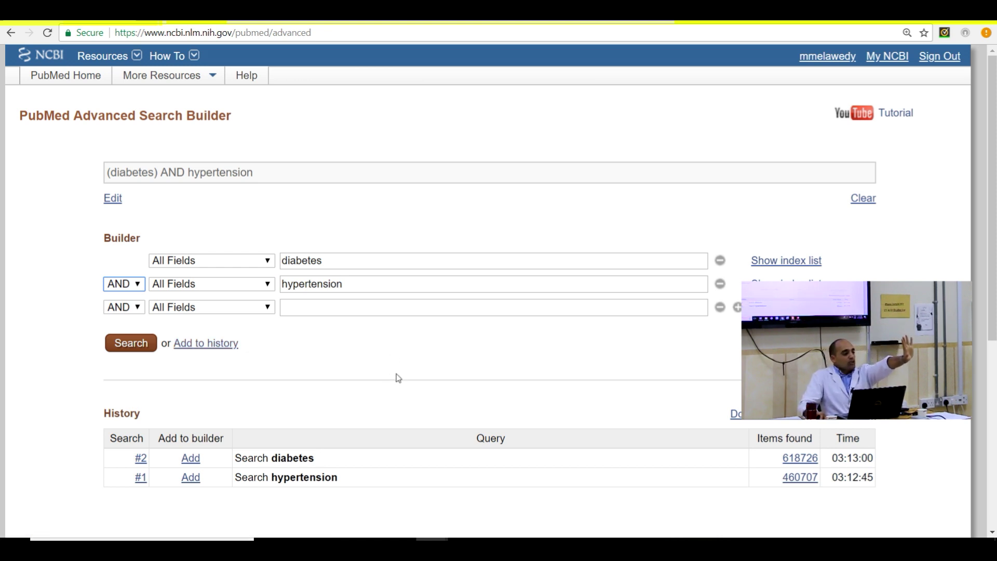
click(229, 344)
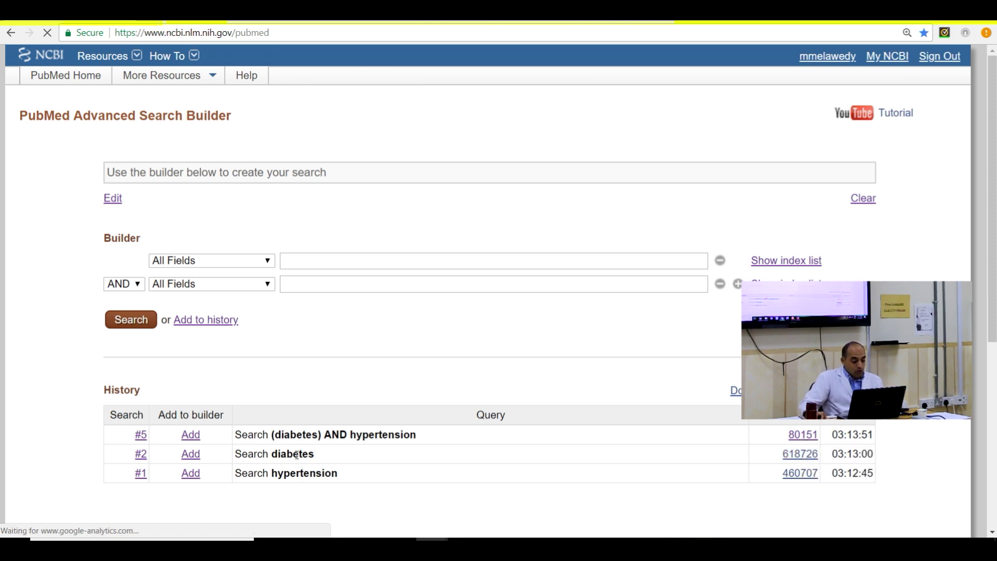
Step: Rebuild the query from the diabetes and hypertension searches, combined with OR, and add it to the search history
click(196, 458)
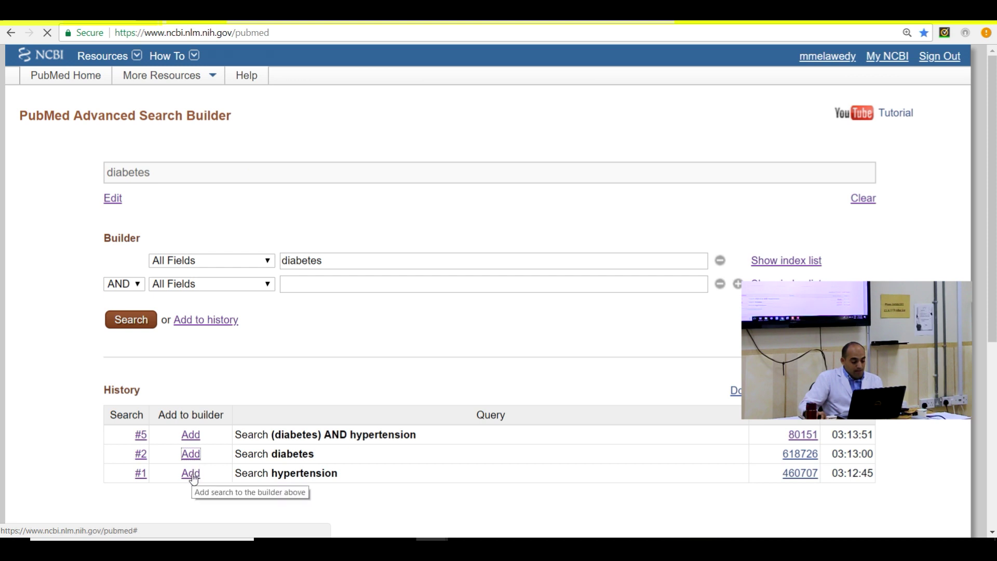
click(190, 473)
click(134, 284)
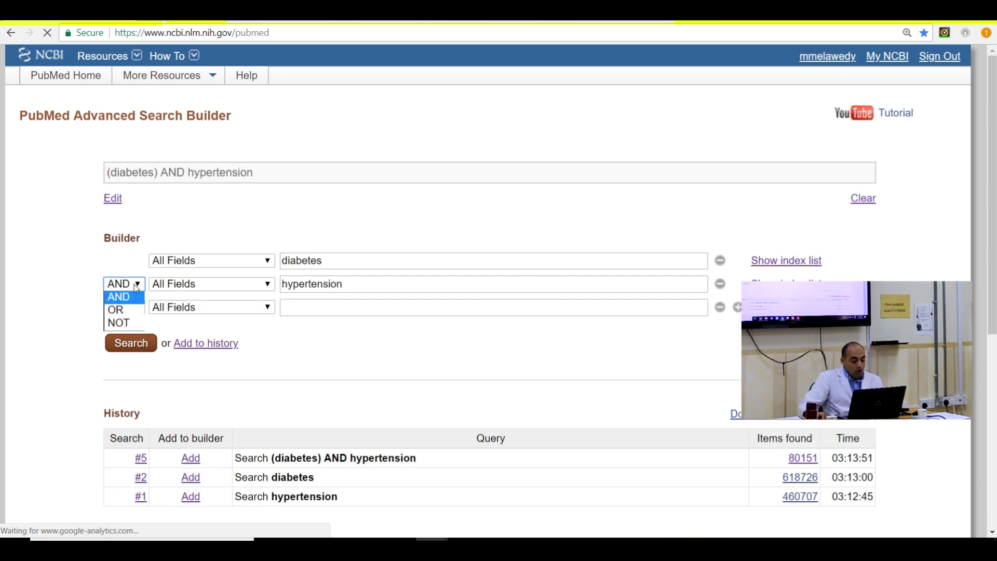
click(132, 312)
click(216, 343)
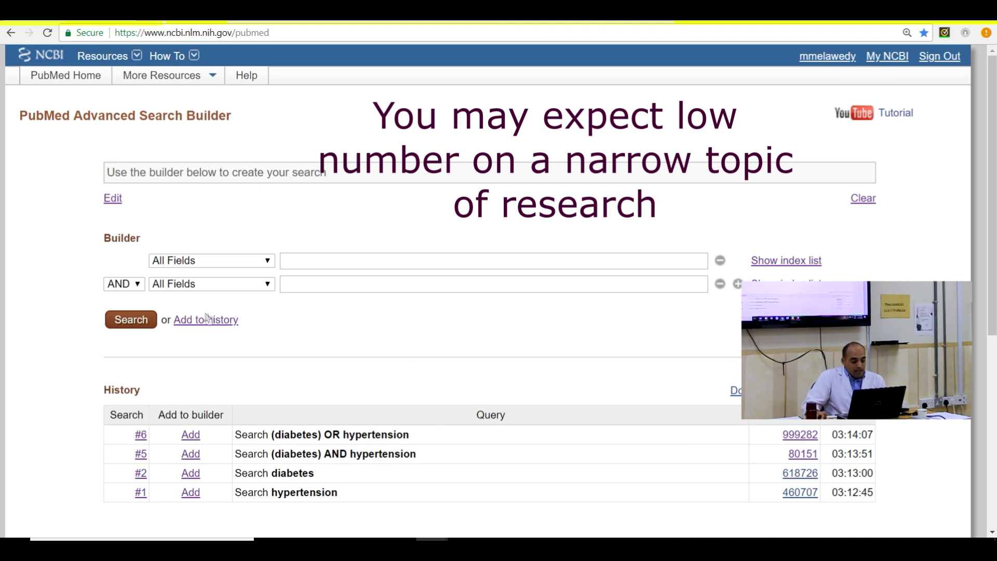
Step: Leave the advanced search builder and return to the results page of the diabetes search
click(317, 263)
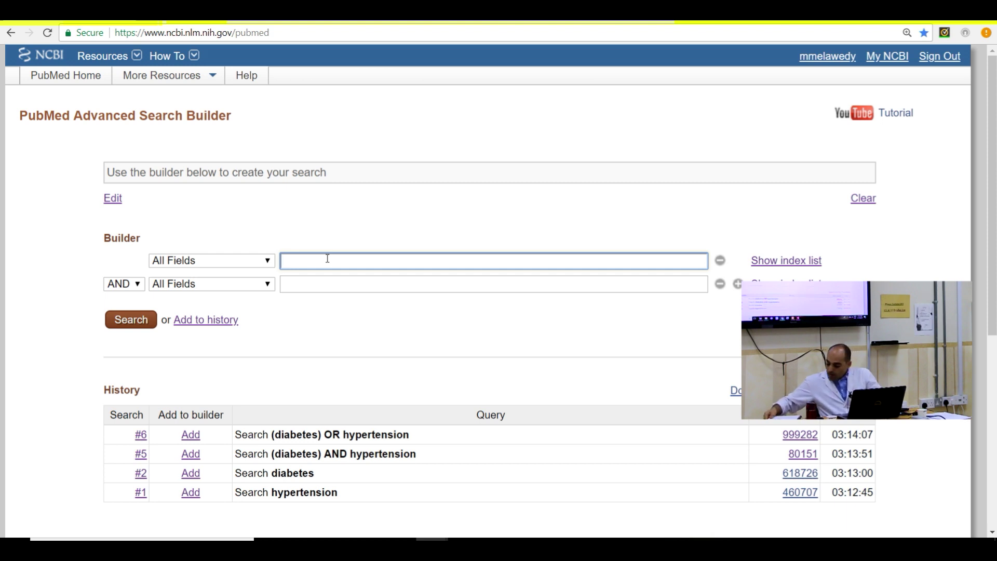
click(17, 35)
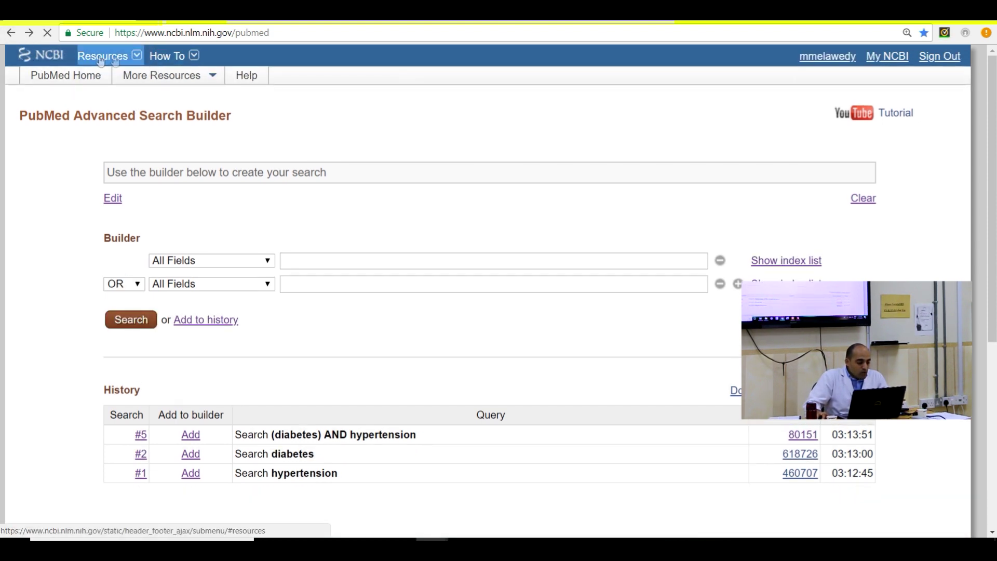
click(15, 35)
click(15, 36)
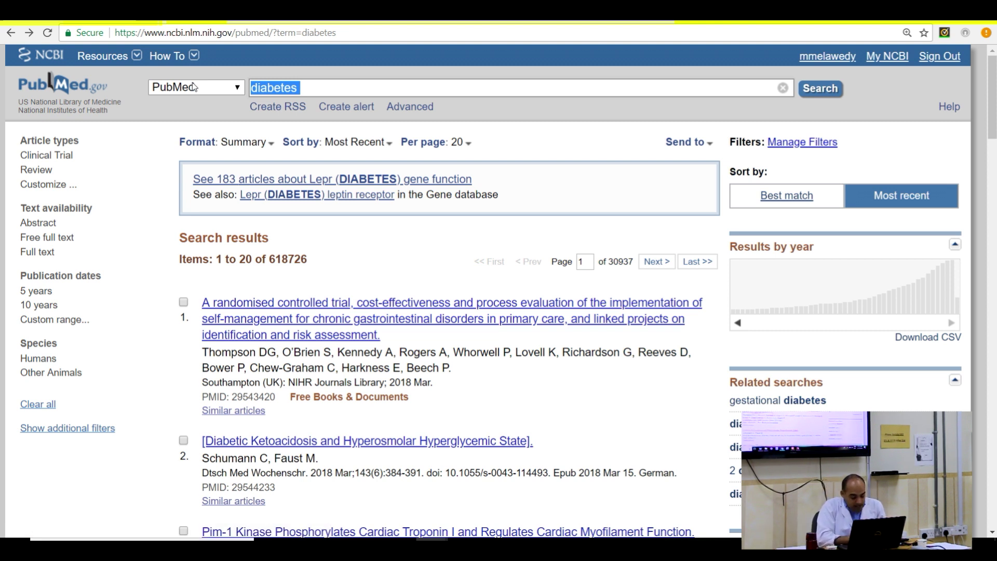
Step: Replace the search term with "diet therapy for weight loss in diabetes mellitus" and run the search
text(deit t)
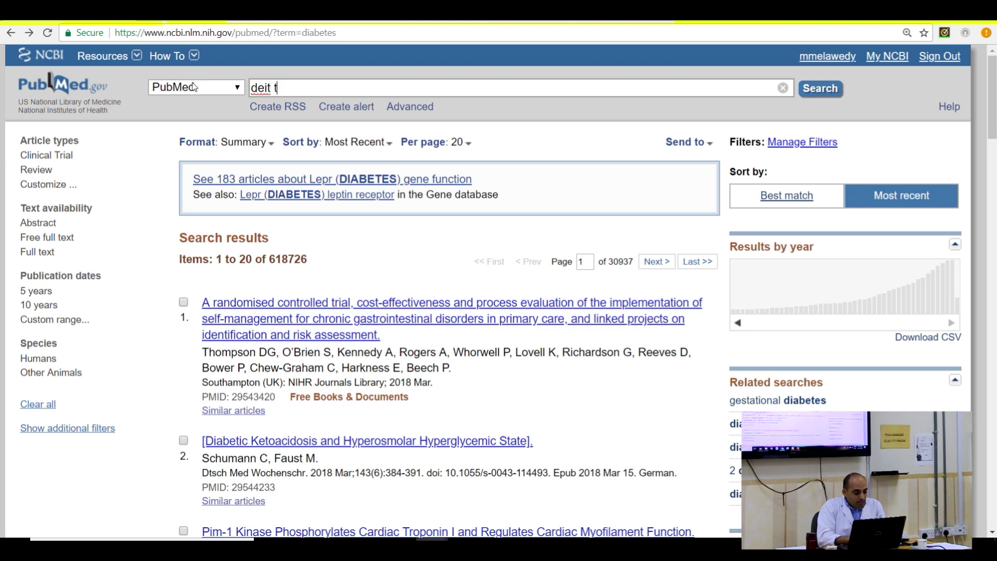
key(BackSpace)
key(BackSpace)
key(BackSpace)
text(iet therapy )
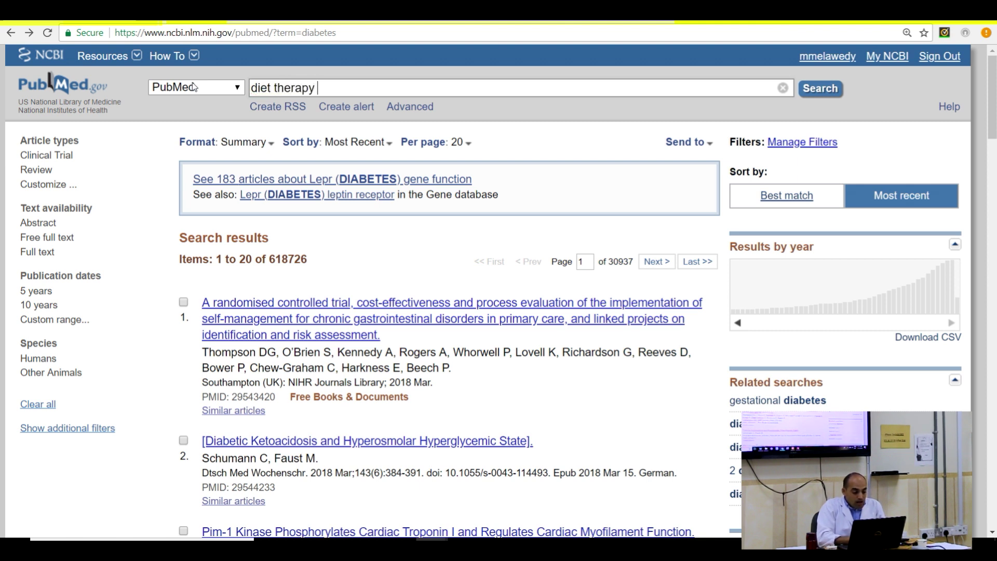
text(for )
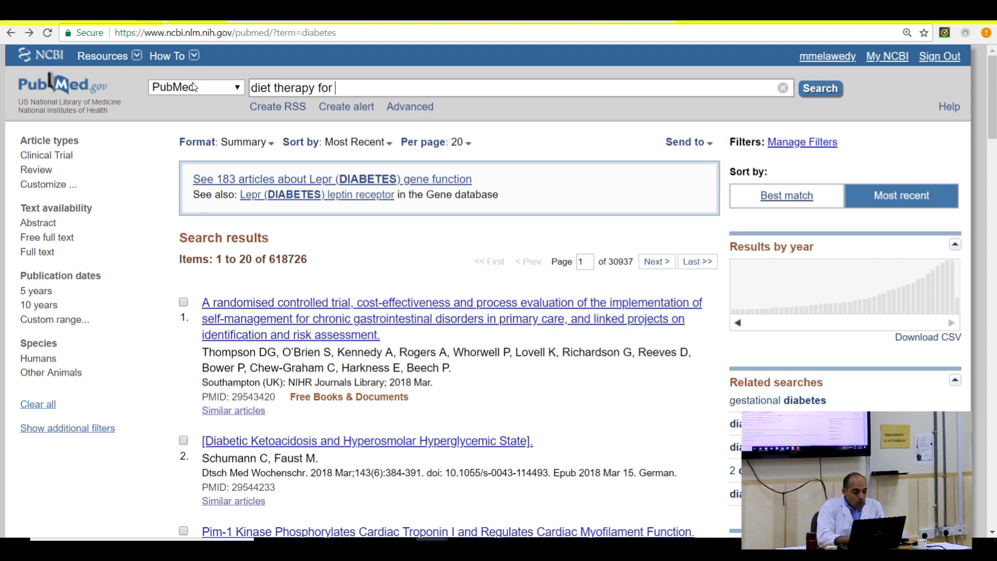
text(weig)
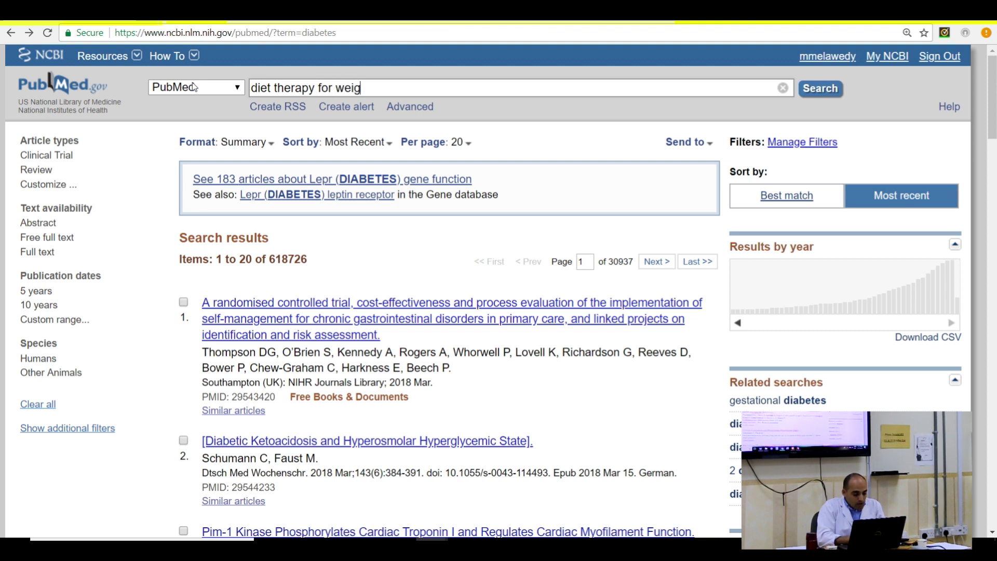
text(ht loss in di)
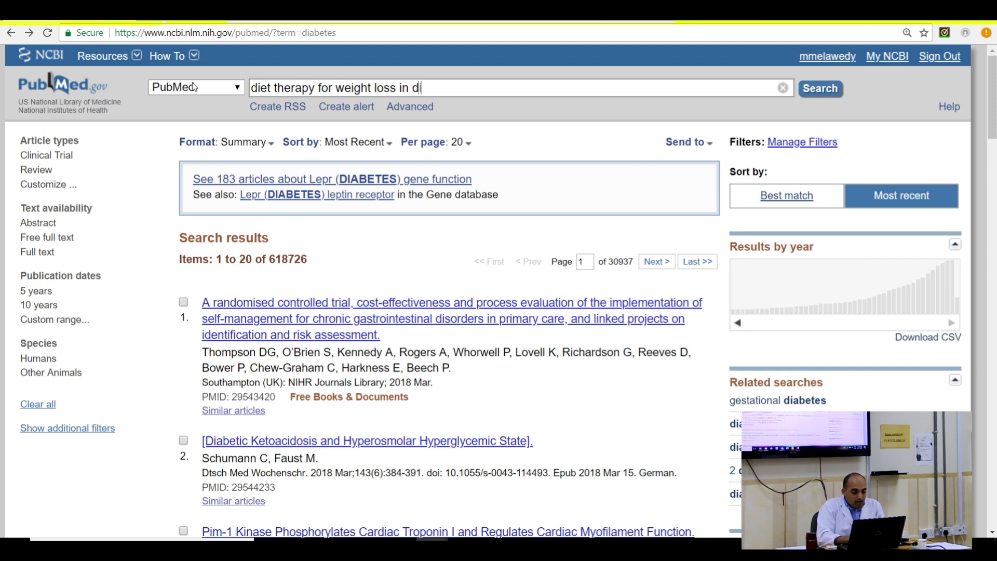
text(abetes )
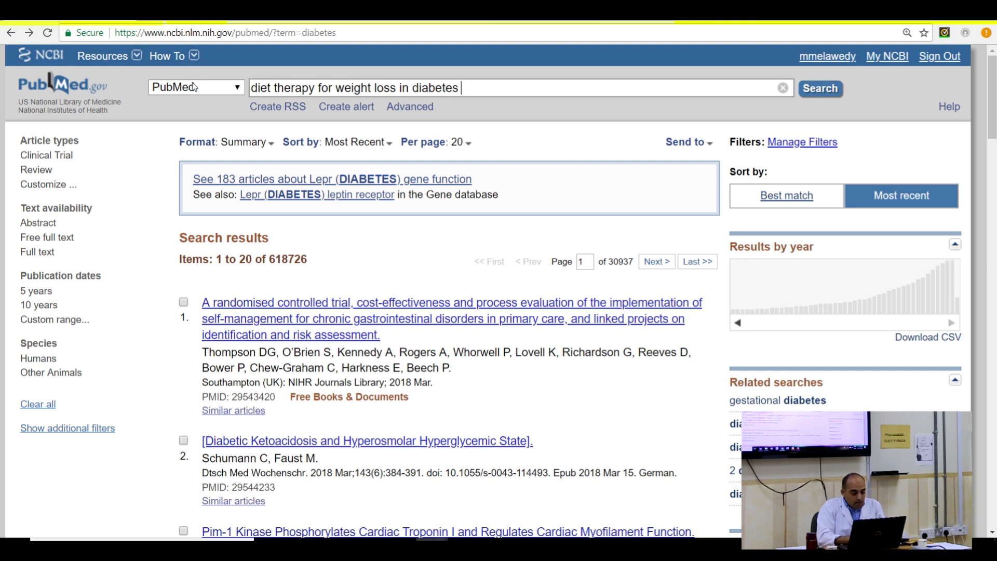
text(mellitus)
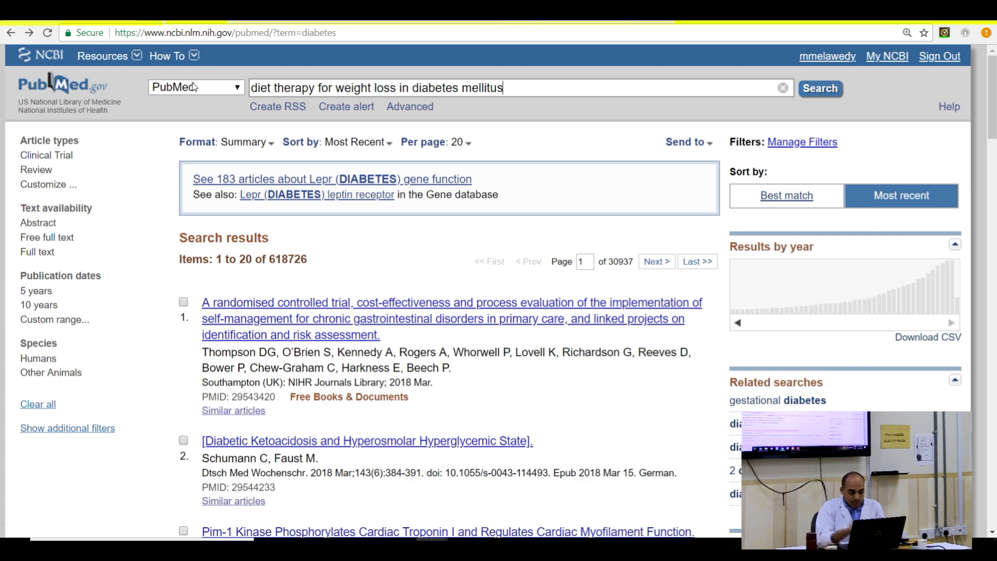
key(Return)
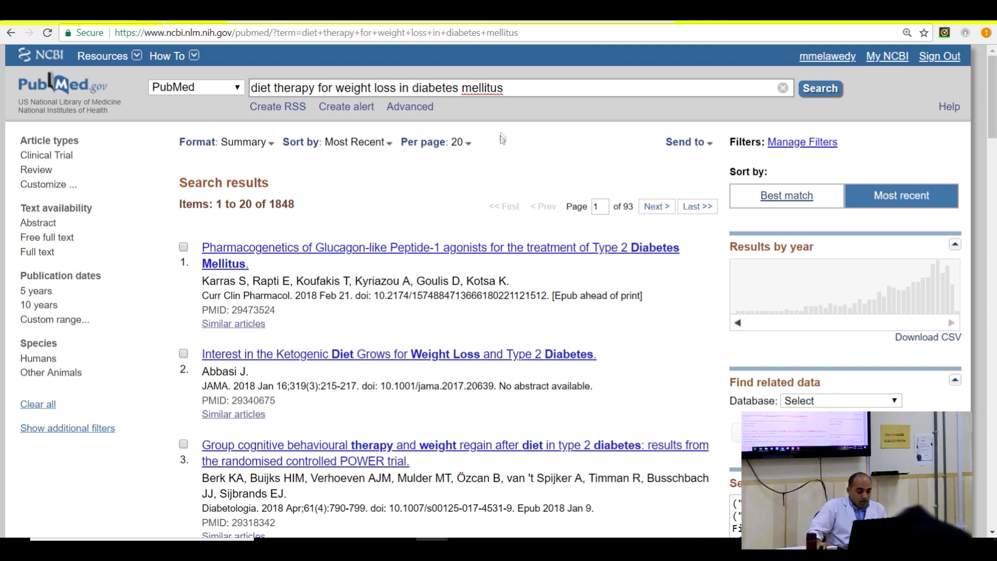
Step: Replace the search phrase with "diabetes mellitus type 2" and run the search
drag(510, 88, 206, 114)
key(BackSpace)
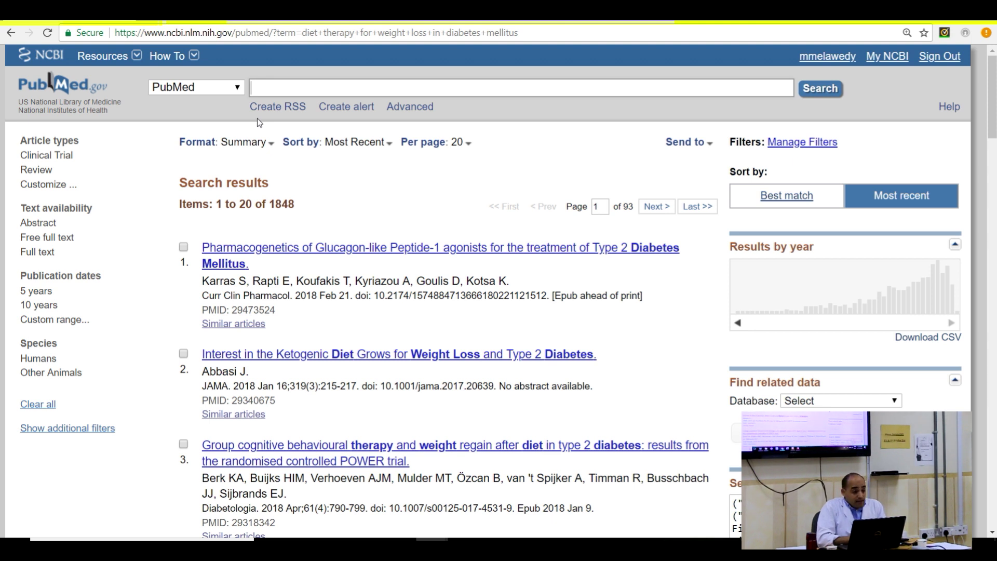
text(dietes)
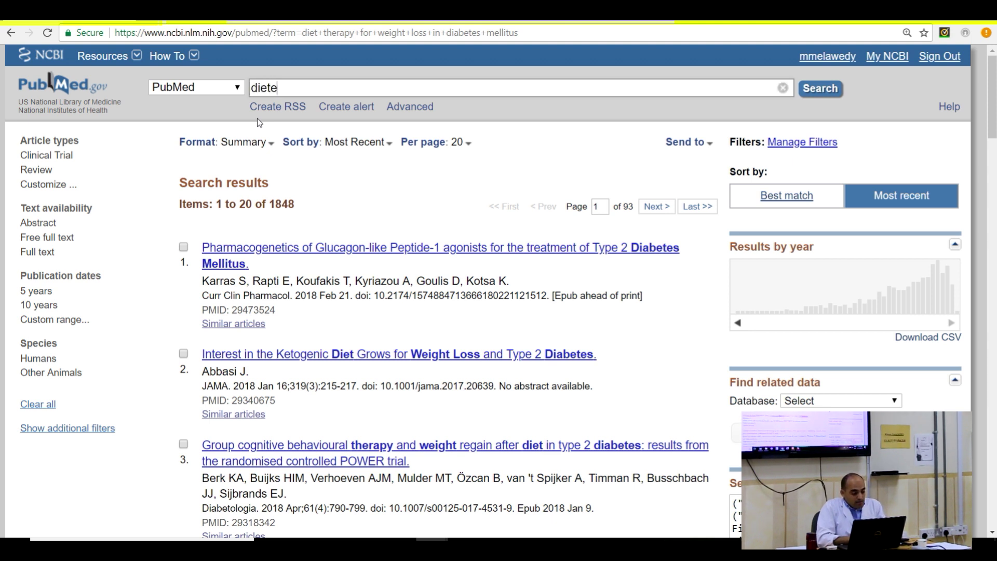
key(BackSpace)
key(BackSpace)
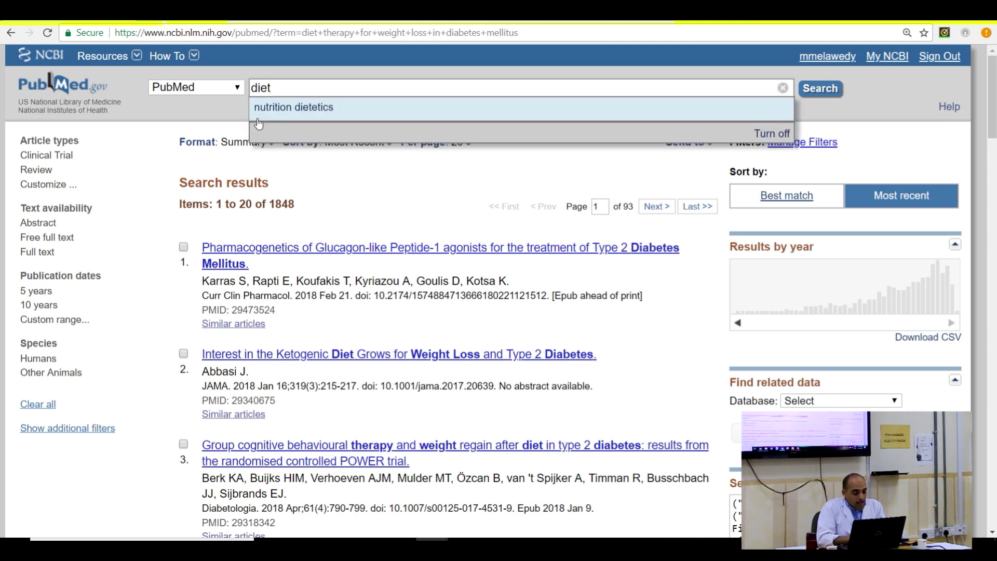
key(BackSpace)
text(bet)
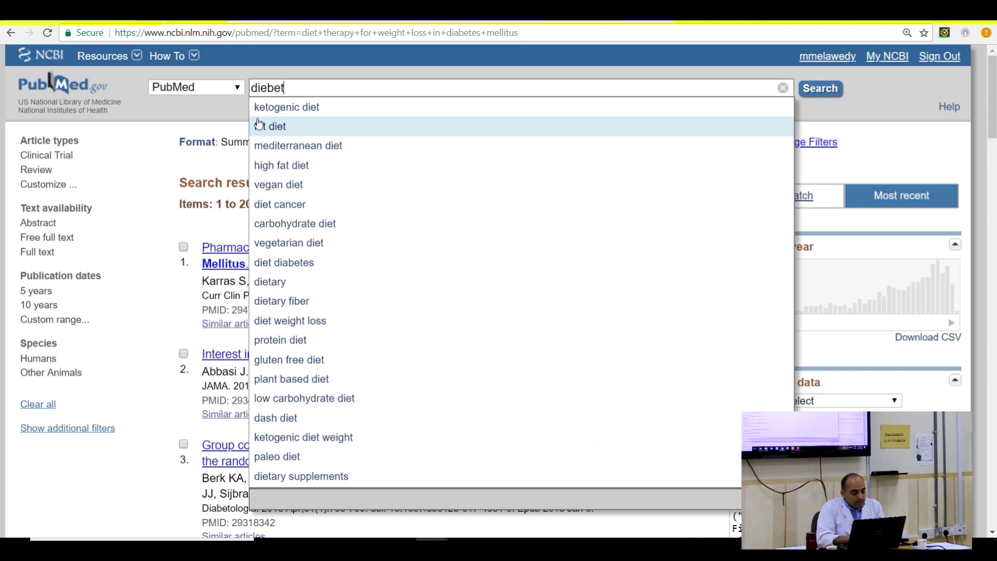
text(es mellitus)
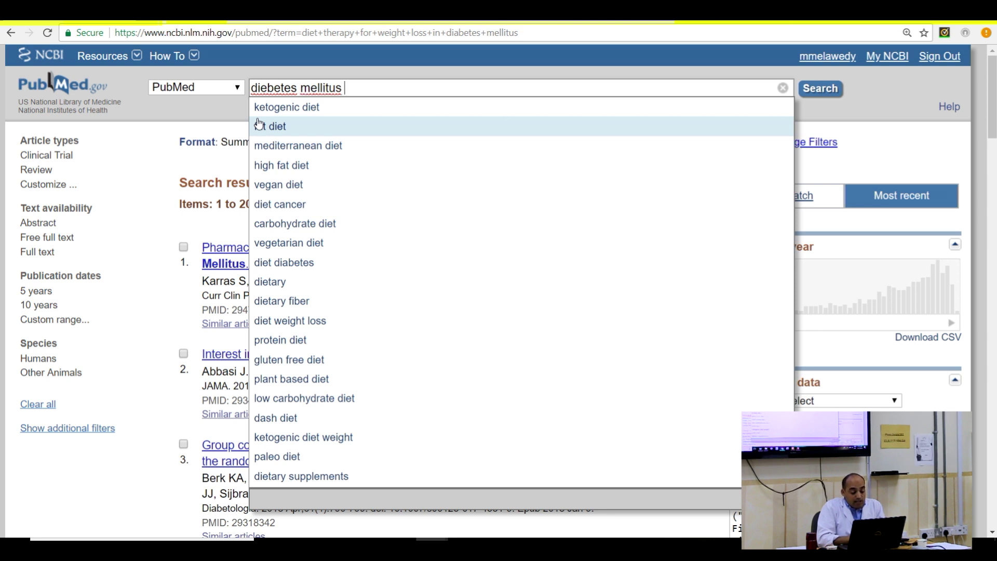
text(type 2)
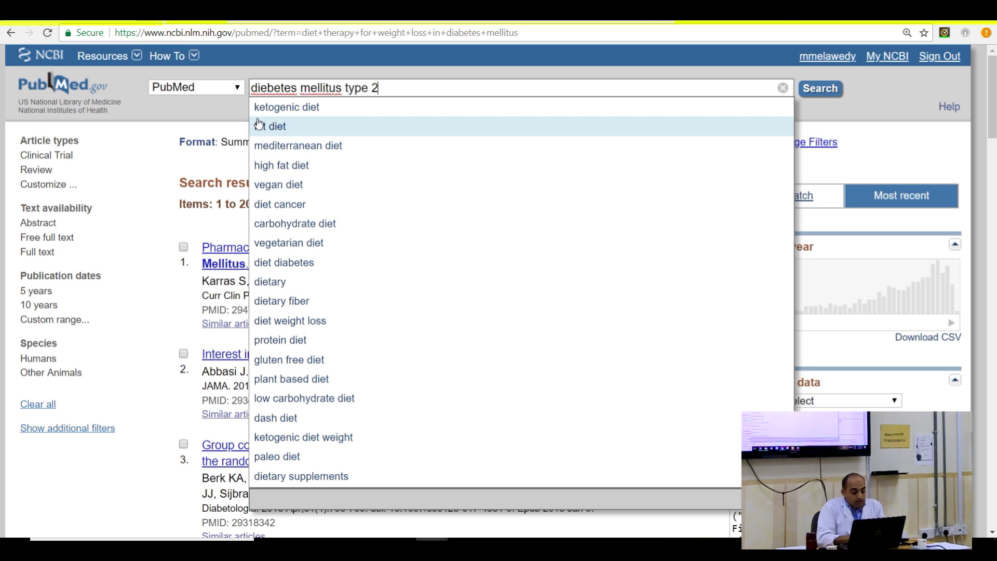
key(Return)
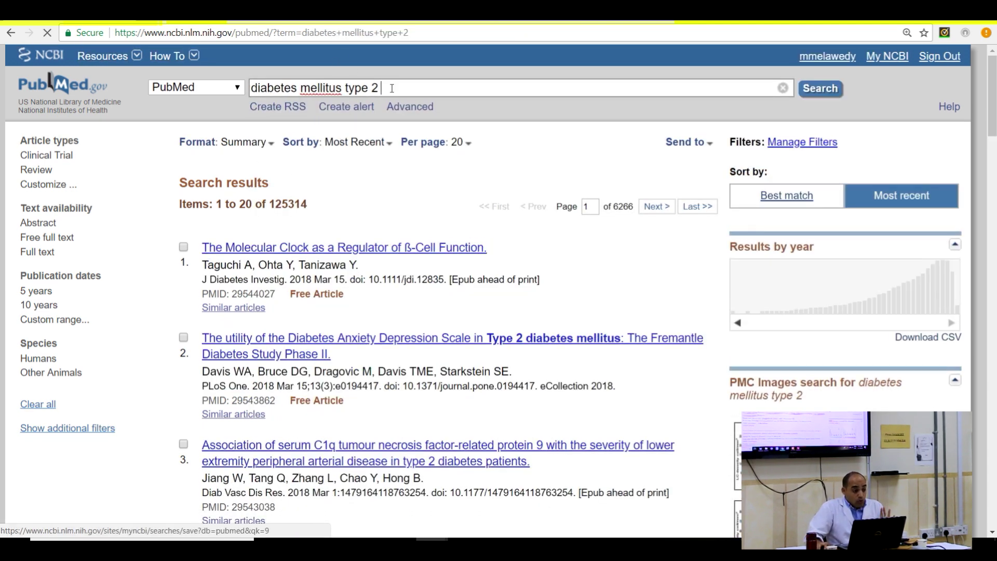
Step: Replace the search term with "diet therapy" and run the search
drag(383, 88, 206, 96)
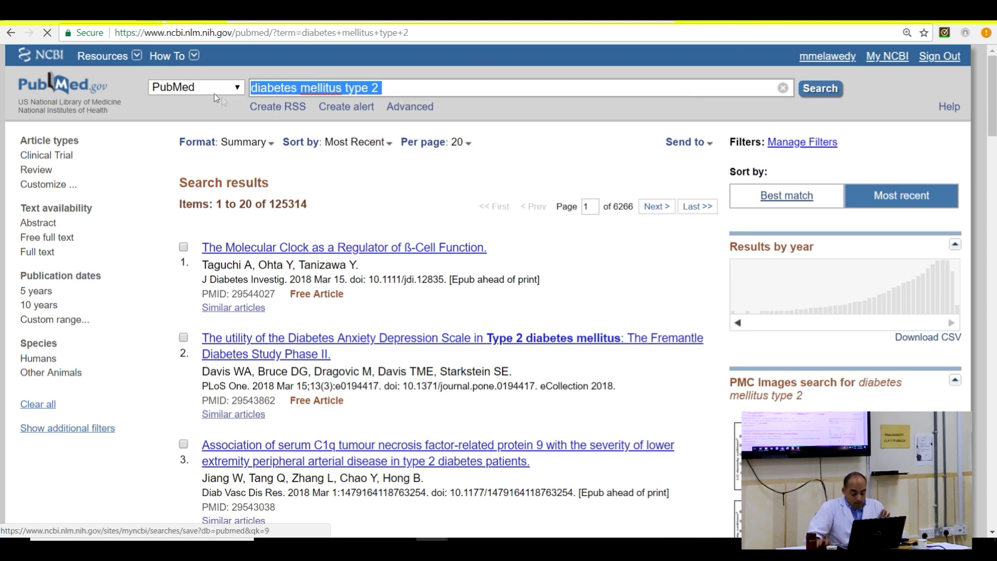
key(BackSpace)
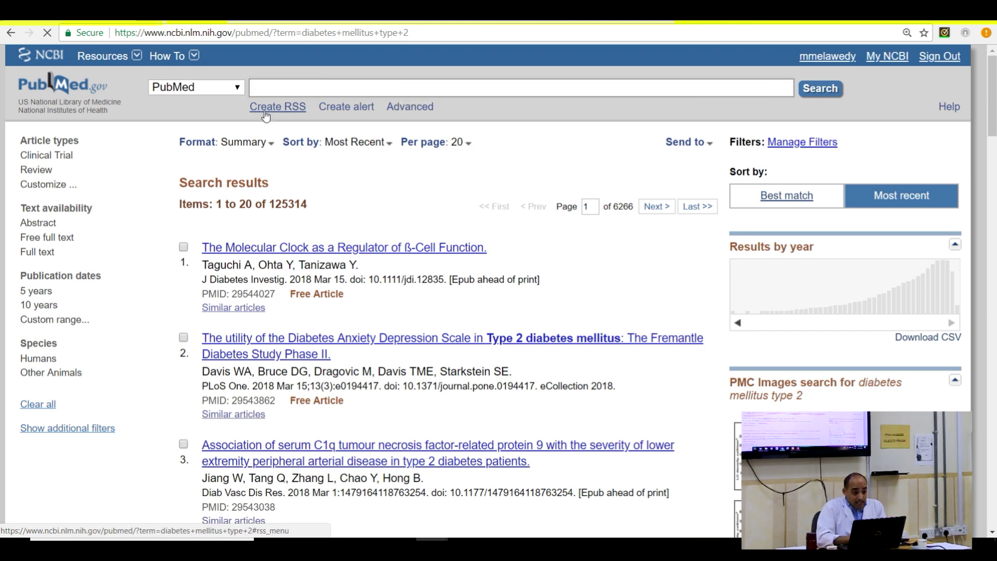
text(di)
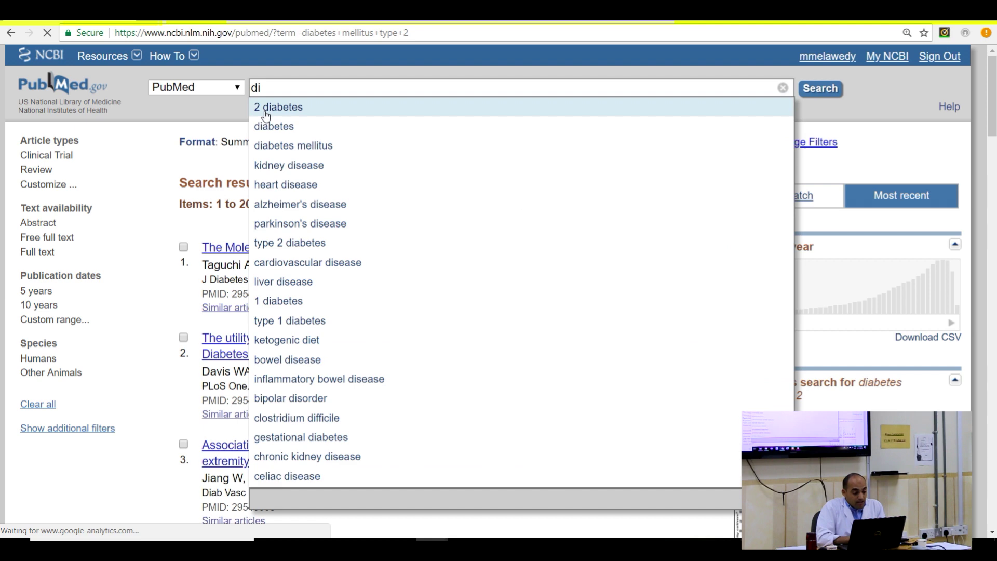
text(et th)
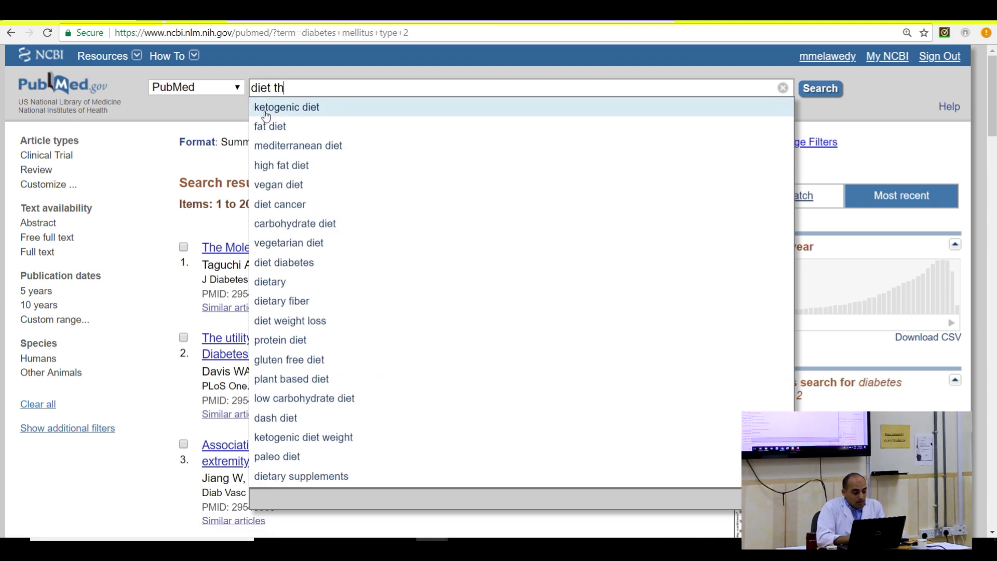
text(erapy)
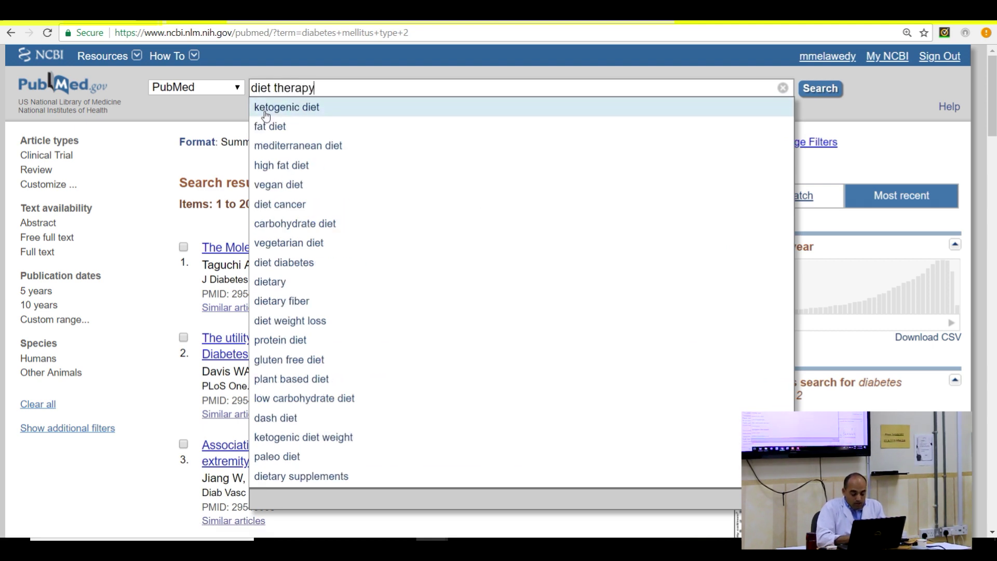
key(Return)
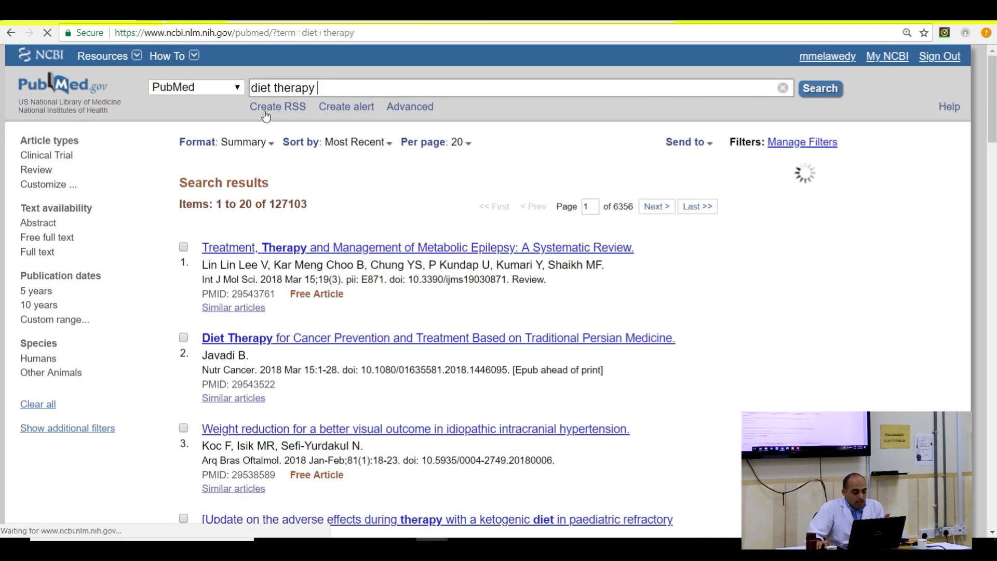
Step: Replace the search term with "weight loss" and run the search
drag(327, 87, 232, 92)
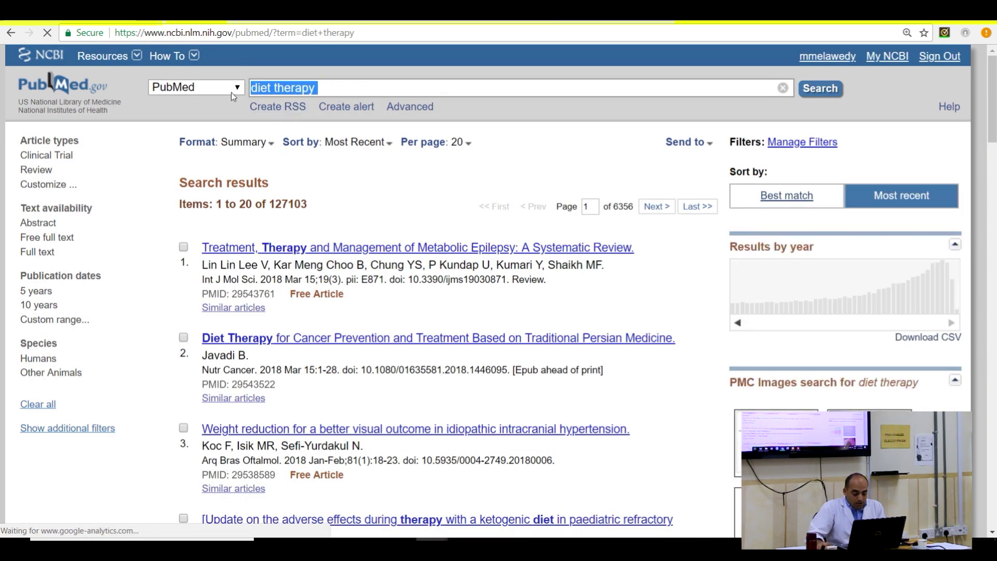
text(w)
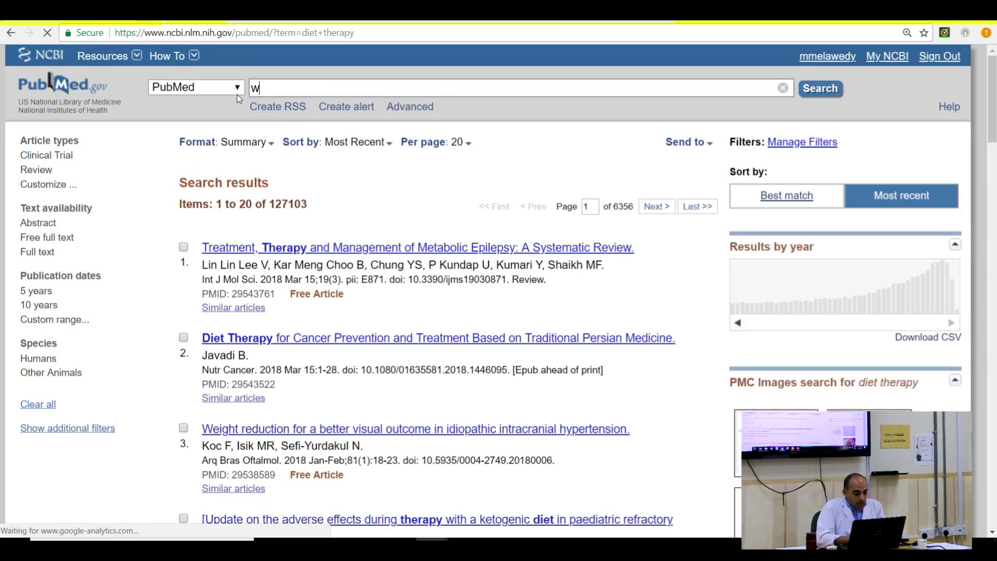
text(eight loss)
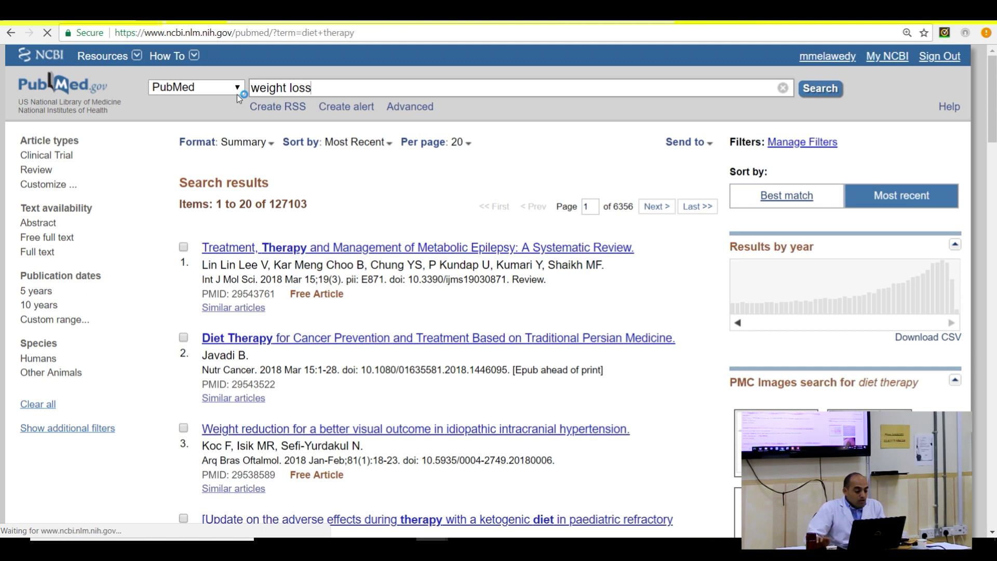
key(Return)
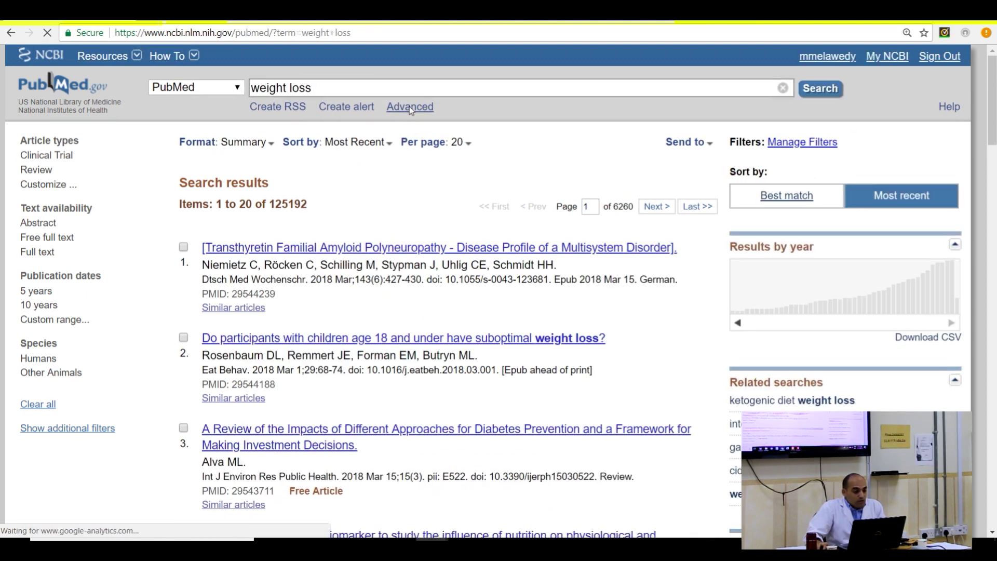
Step: In the advanced search builder, combine the diabetes mellitus type 2, diet therapy and weight loss searches with AND, add the query to history and open its results
click(409, 107)
scroll(350, 276, down, 1)
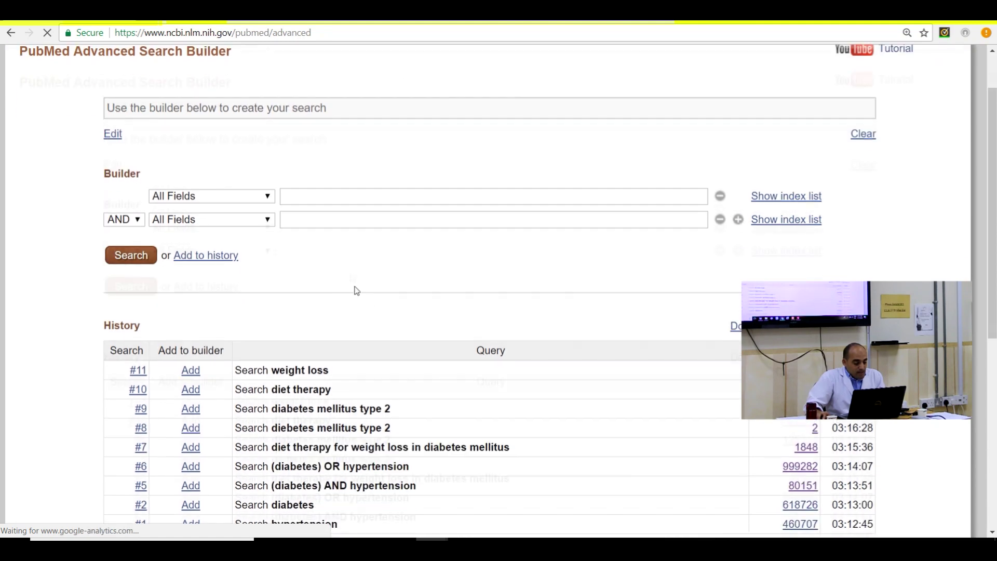
click(191, 411)
click(190, 391)
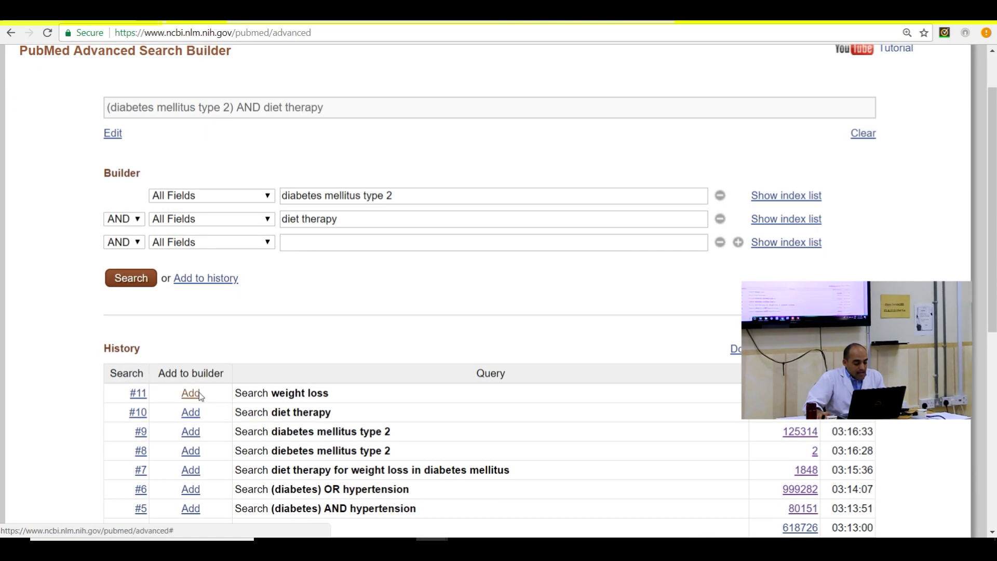
click(190, 392)
click(193, 307)
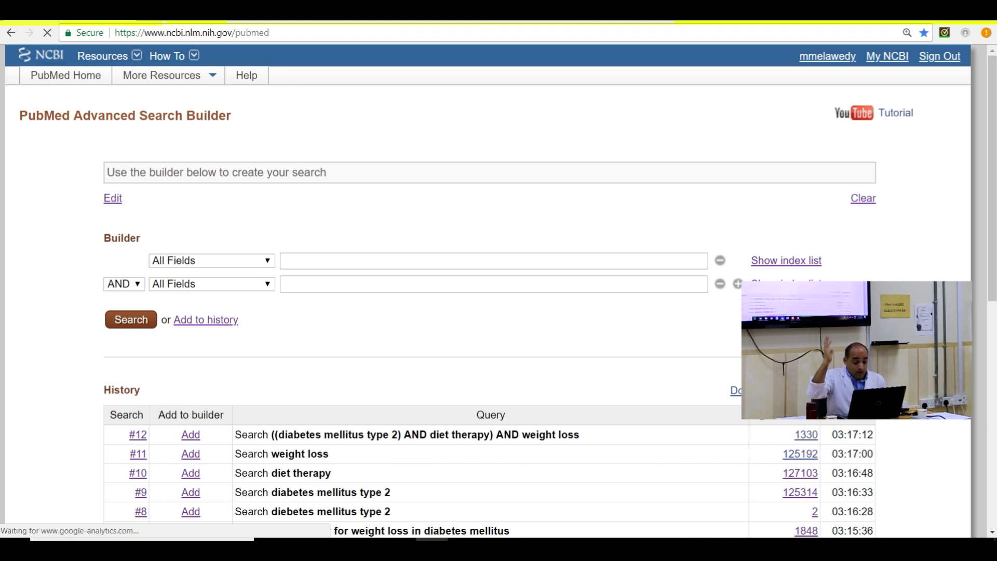
click(804, 435)
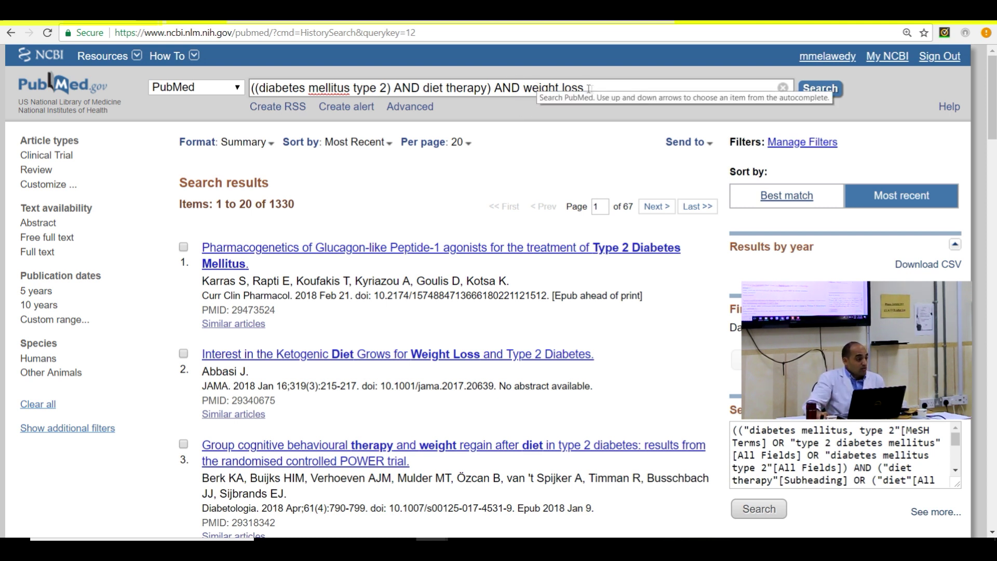
Step: Clear the combined query, switch the search database to MeSH and search for "diabetes"
triple_click(333, 92)
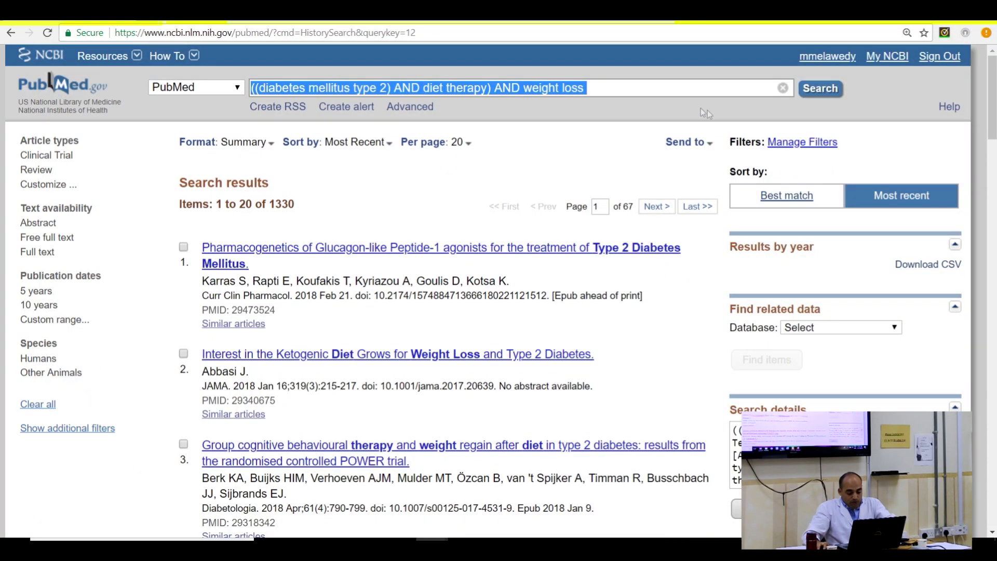
click(600, 88)
key(ctrl+a)
key(BackSpace)
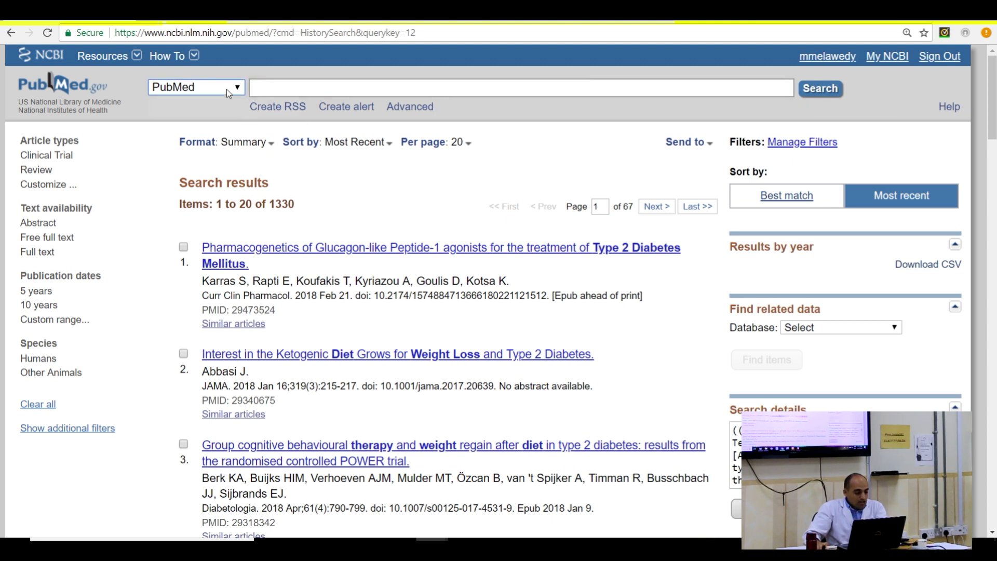
click(227, 89)
click(220, 126)
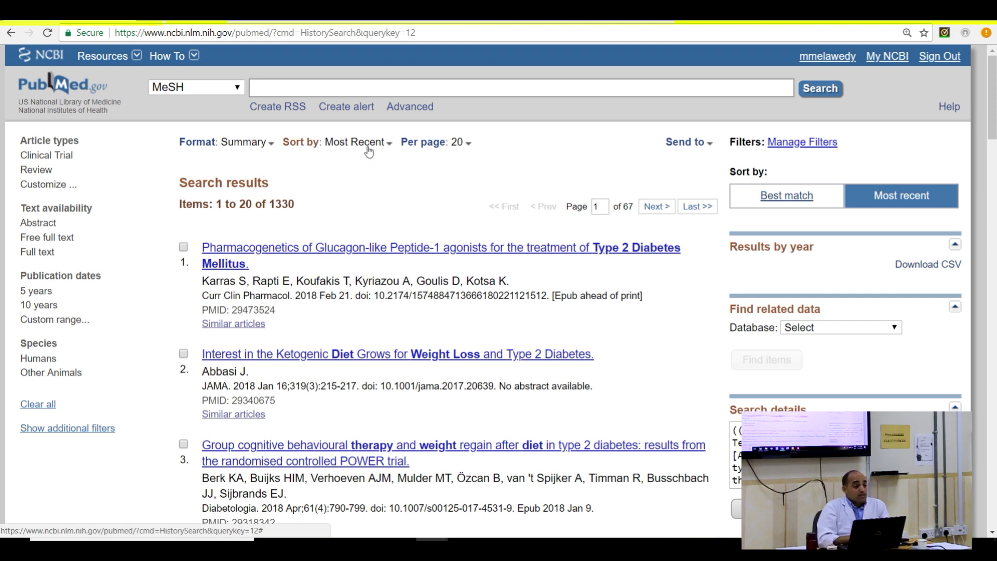
text(diabe)
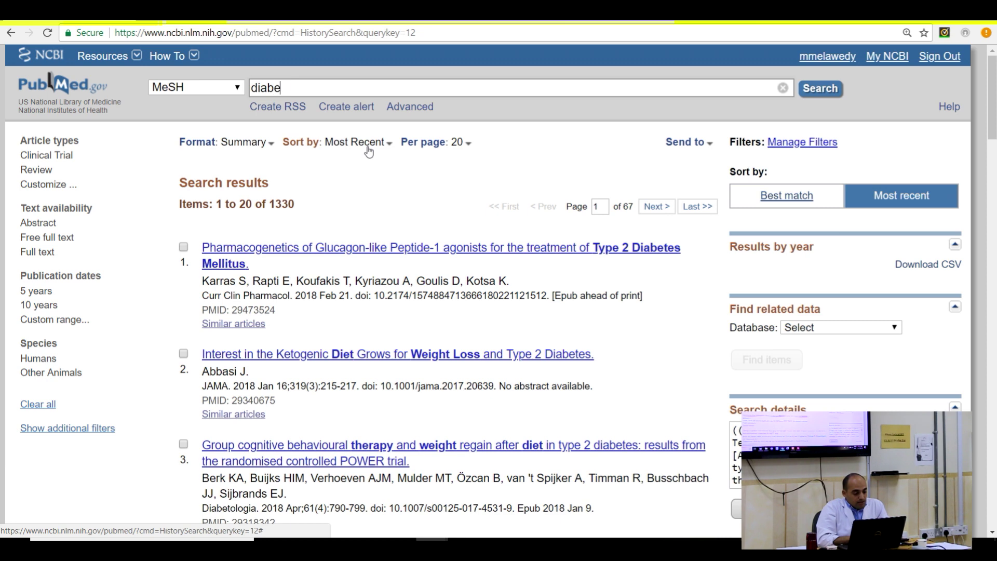
text(tes me)
key(BackSpace)
key(BackSpace)
key(Return)
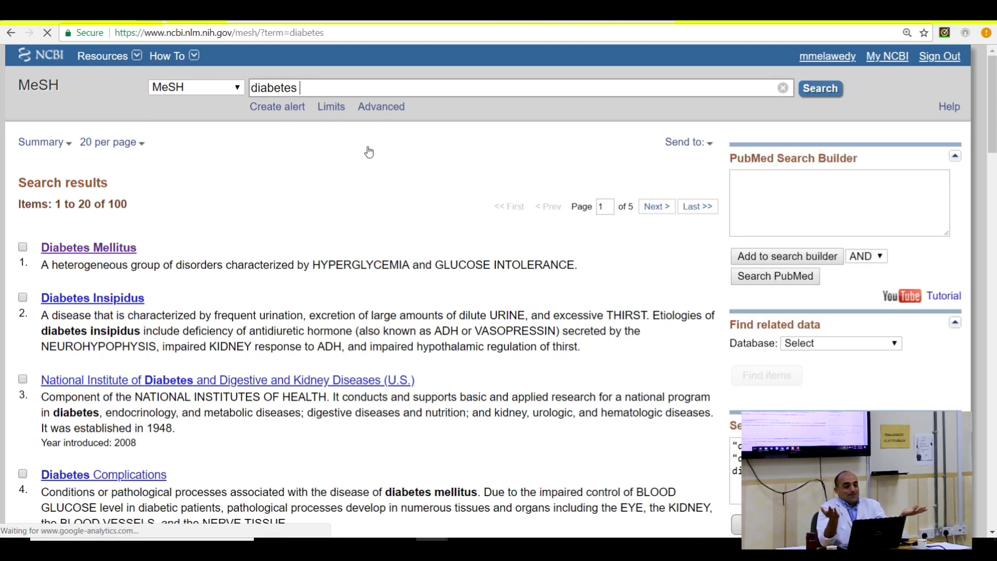
Step: Look through the MeSH results, examine the subheadings in the Diabetes Mellitus record, and return to the result list
scroll(236, 233, down, 10)
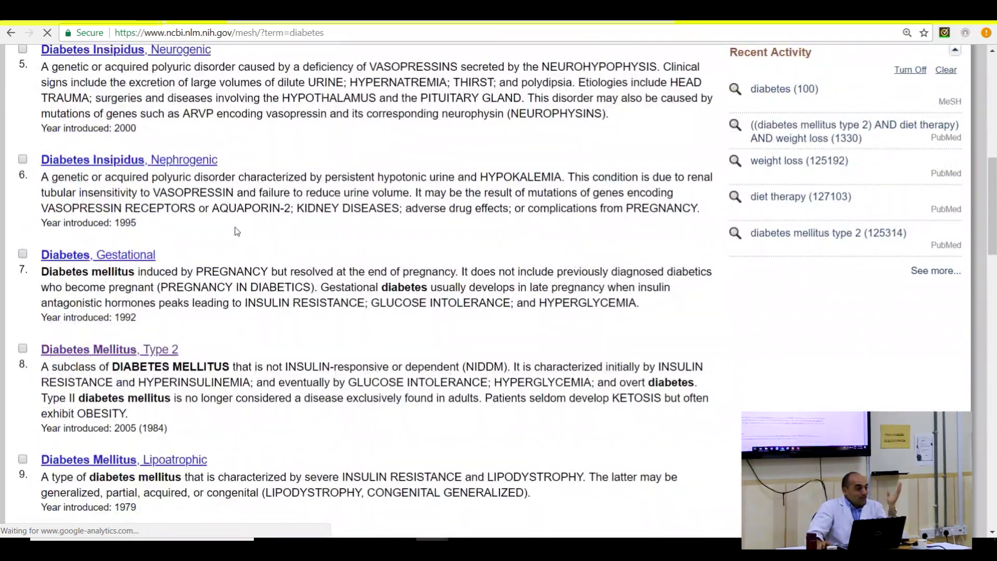
scroll(235, 226, up, 3)
scroll(236, 223, up, 7)
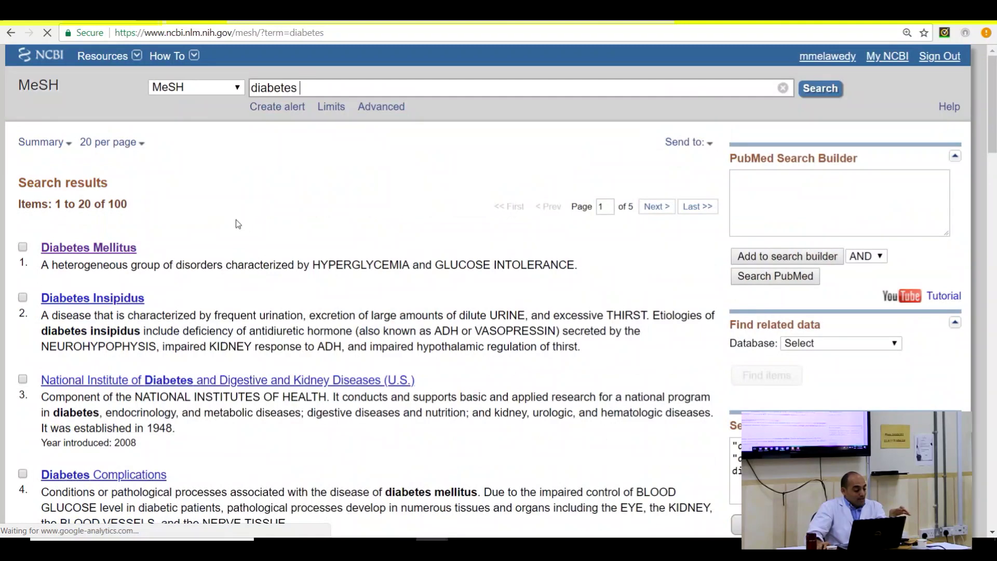
click(73, 250)
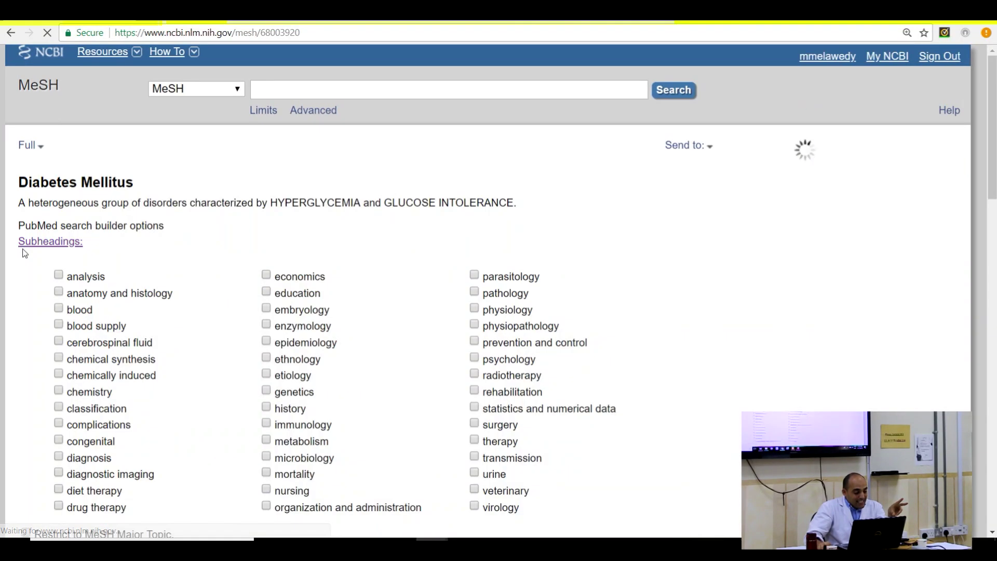
scroll(237, 278, down, 3)
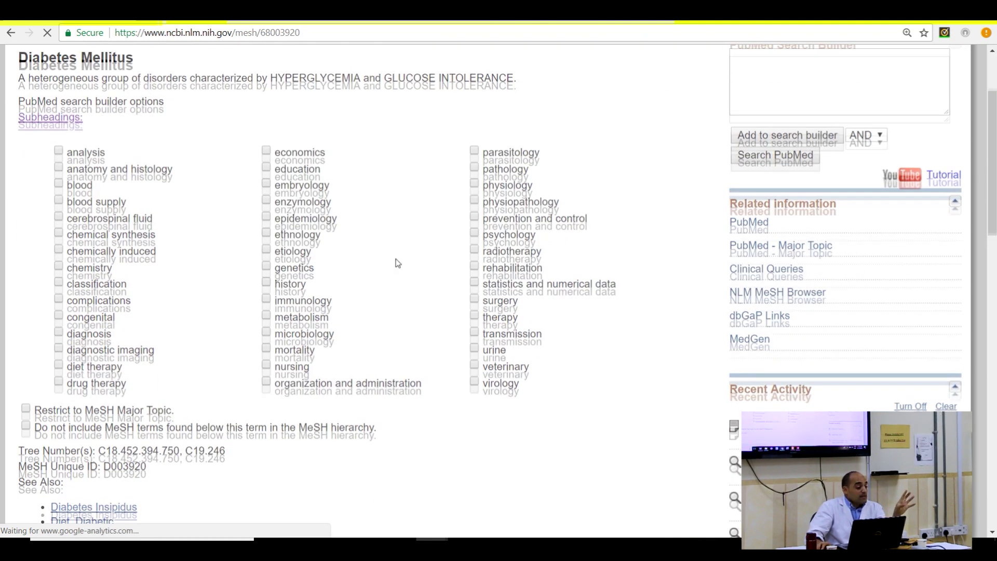
scroll(396, 259, up, 3)
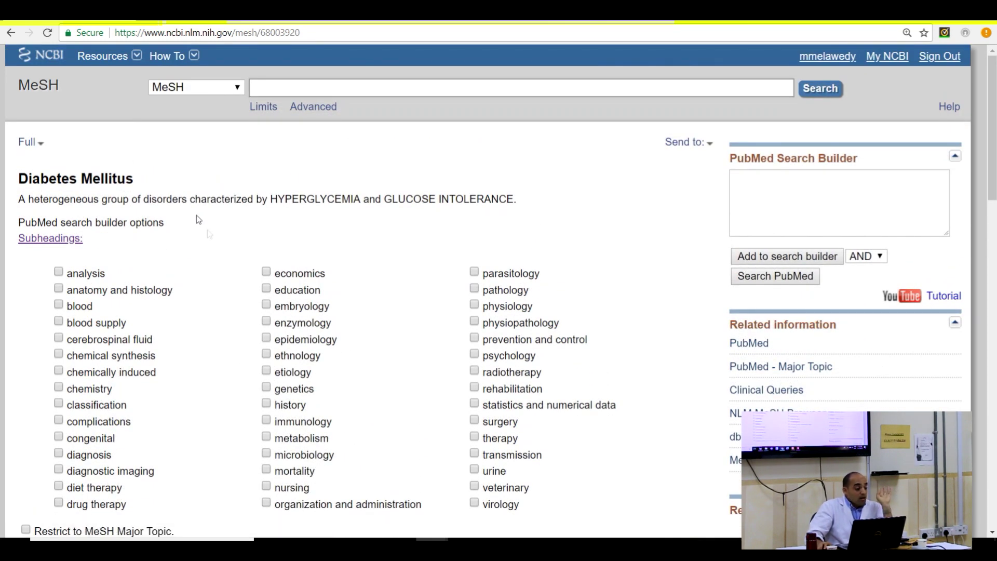
click(10, 33)
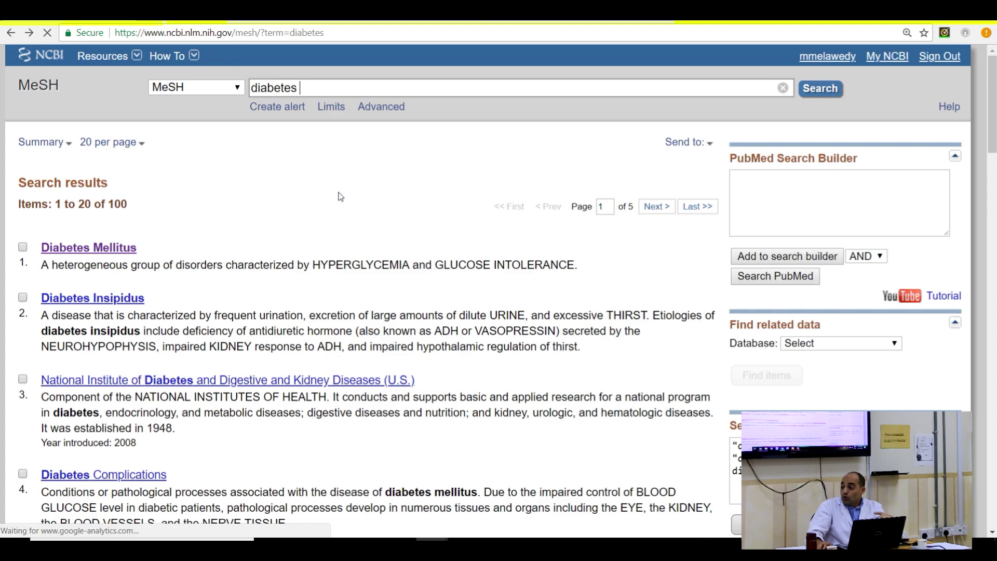
Step: Select the Diabetes Mellitus, Type 2 entry in the MeSH results and add it to the PubMed search builder
scroll(340, 193, down, 8)
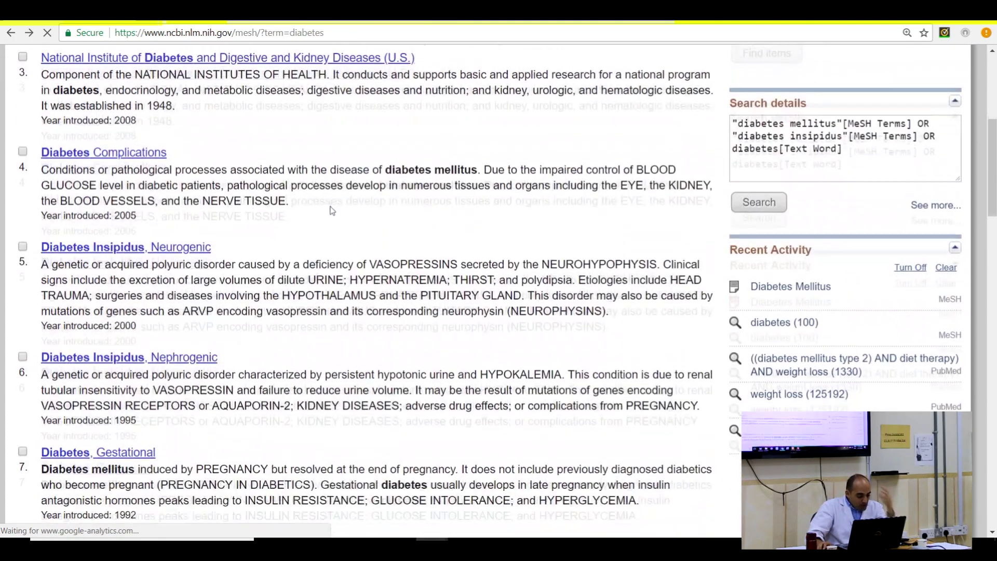
scroll(323, 245, down, 3)
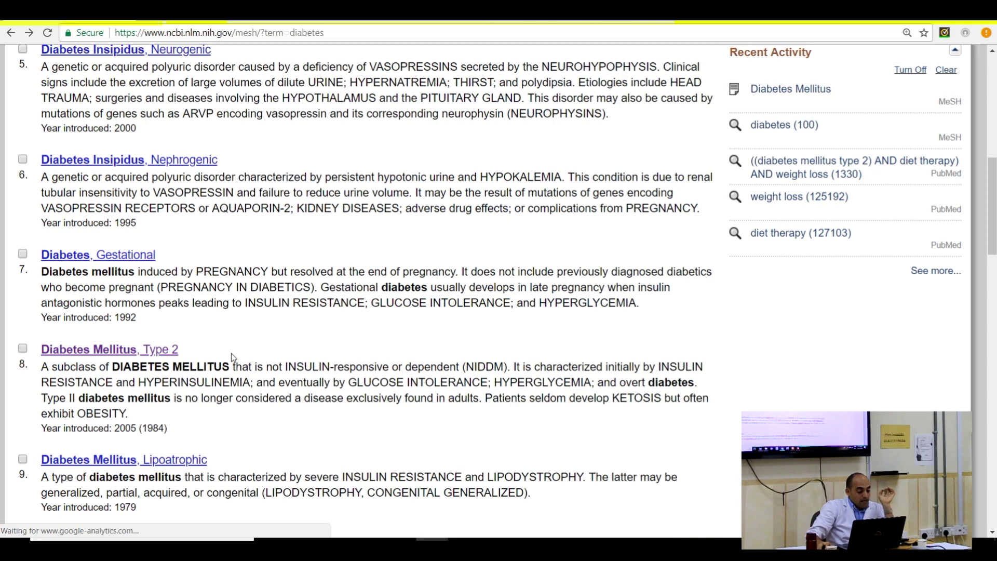
scroll(364, 260, up, 10)
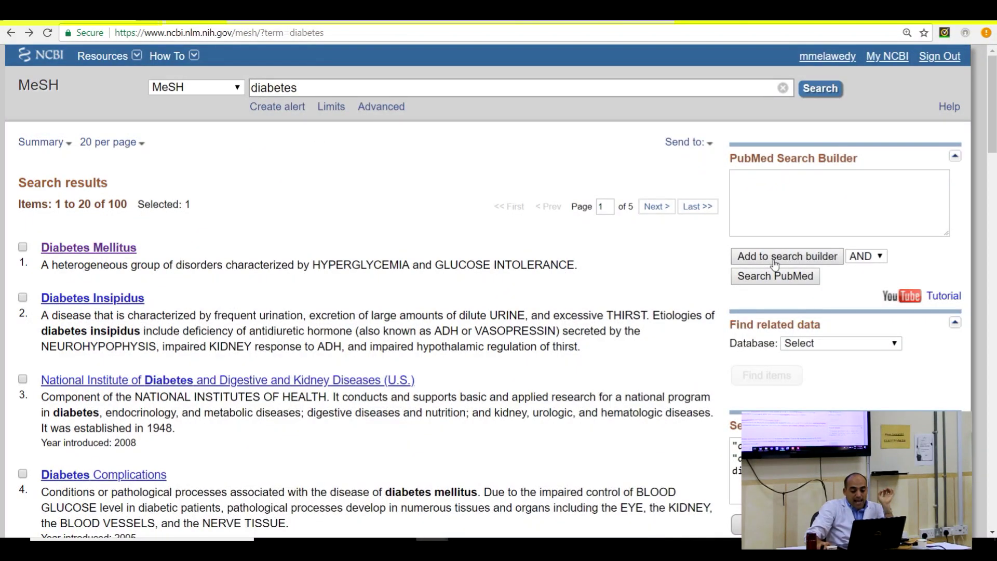
click(775, 264)
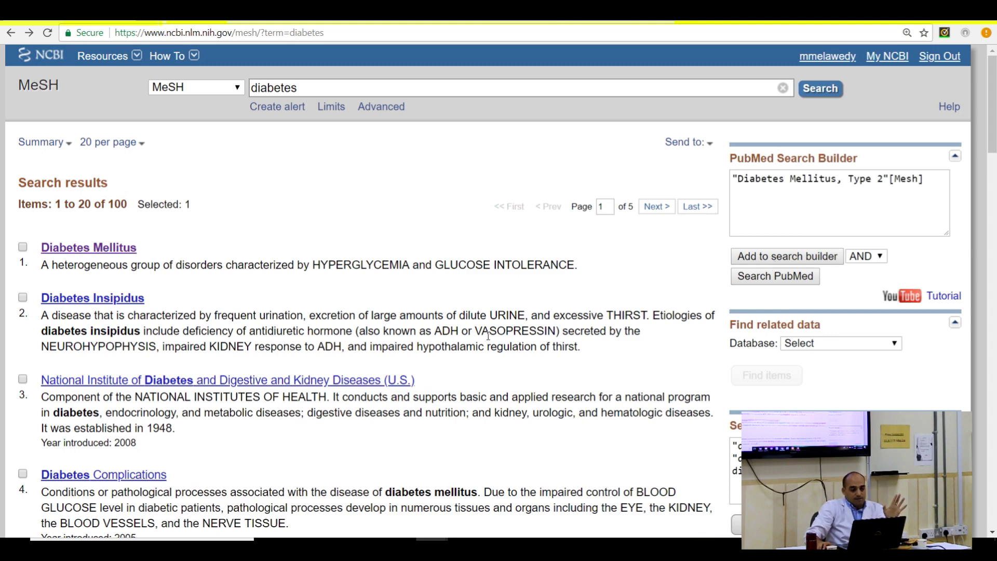
Step: Open the Diabetes Mellitus, Type 2 MeSH record and clear the existing term from the PubMed search builder
scroll(488, 337, down, 5)
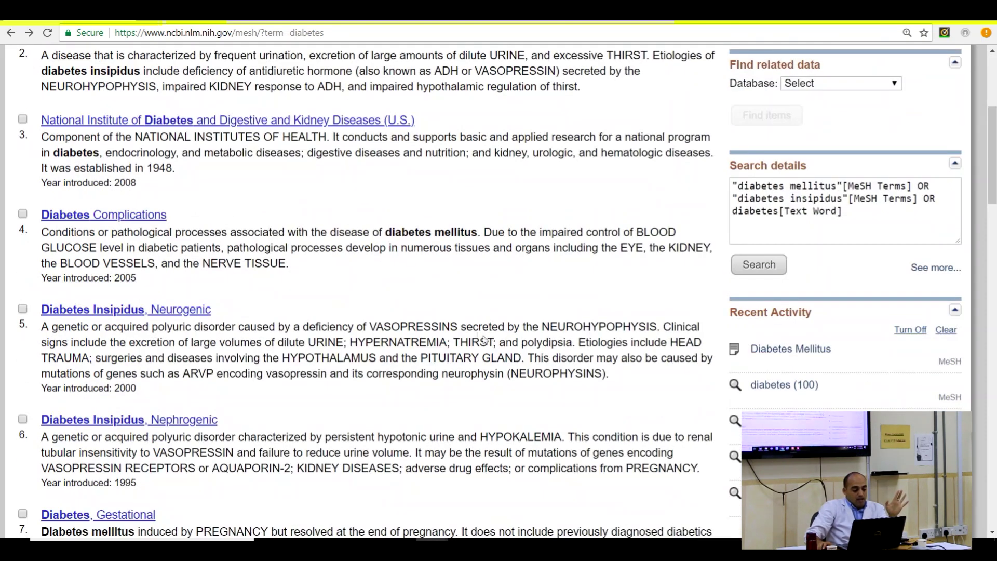
scroll(156, 410, down, 4)
click(131, 416)
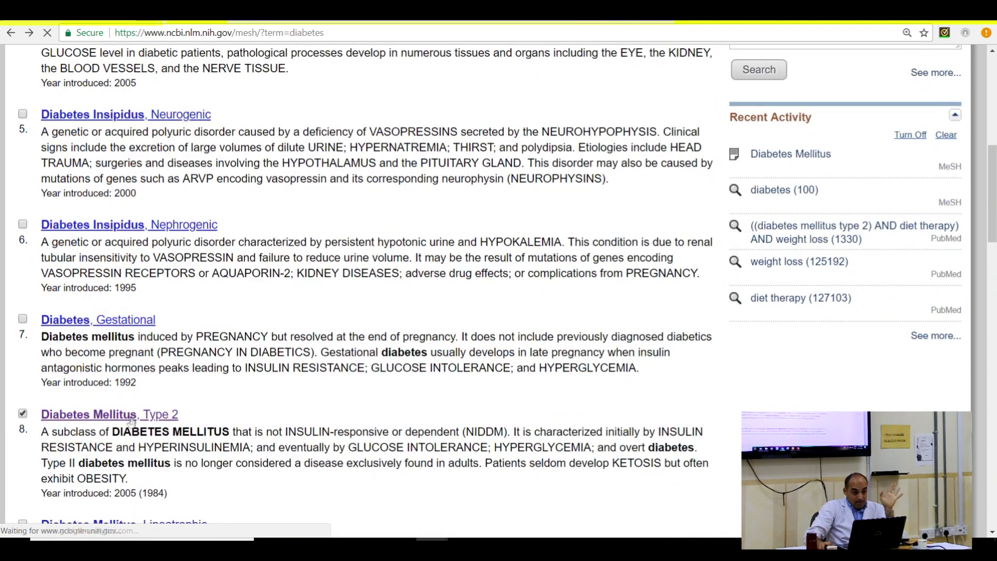
scroll(168, 418, down, 1)
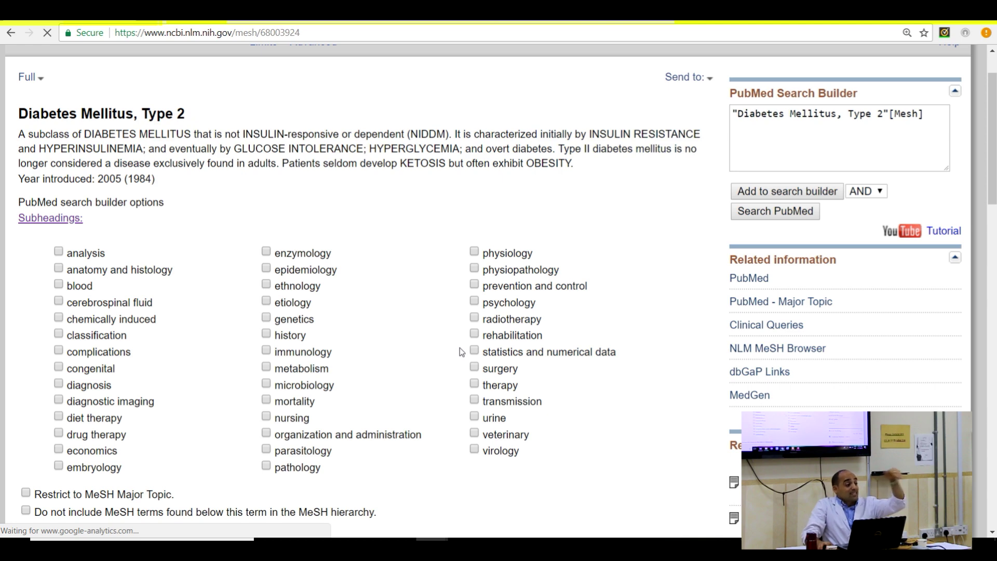
scroll(956, 199, up, 2)
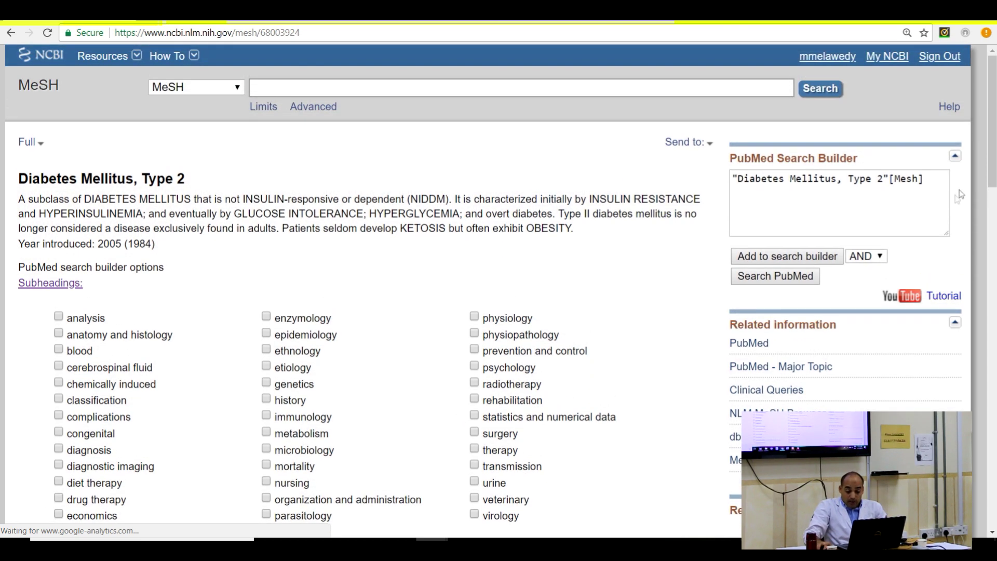
drag(945, 199, 702, 201)
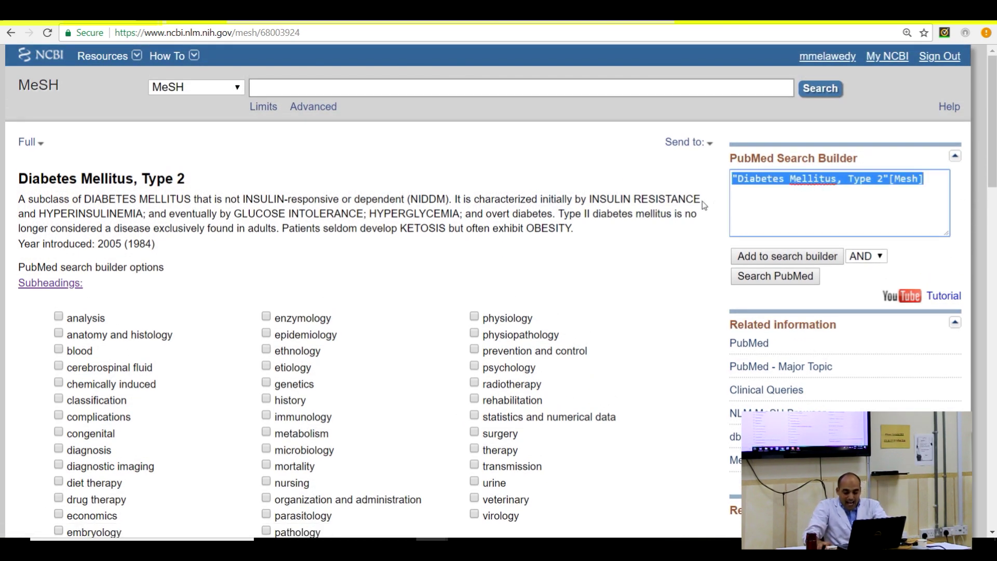
key(Delete)
Step: Select the diet therapy, drug therapy and therapy subheadings of Diabetes Mellitus, Type 2 and add them to the search builder
scroll(454, 337, down, 2)
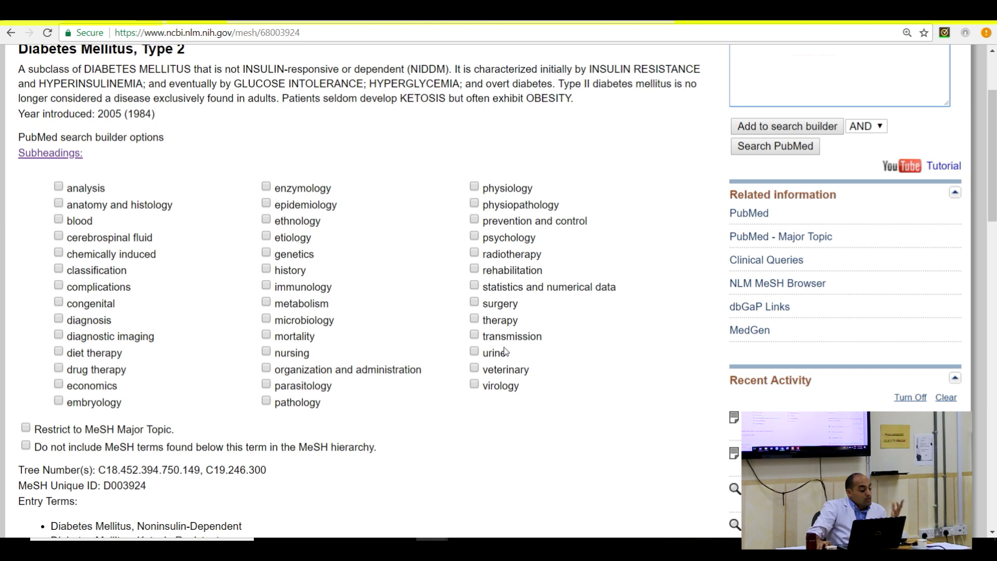
click(59, 351)
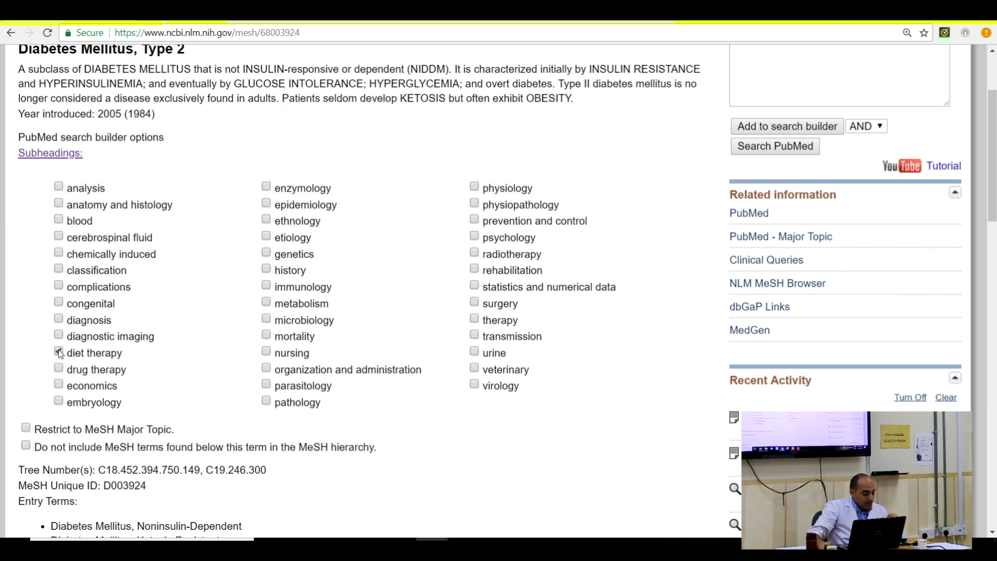
click(58, 368)
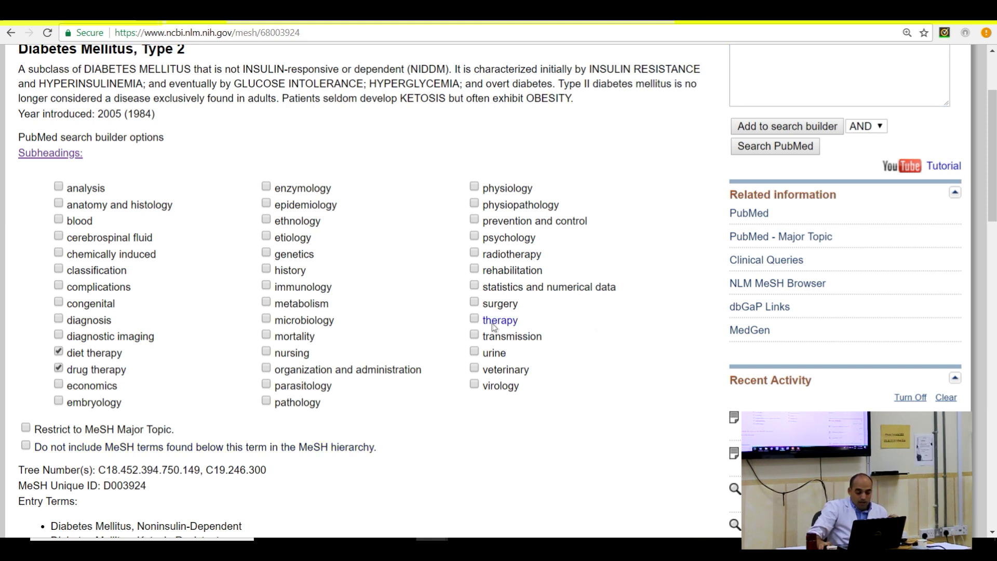
click(475, 321)
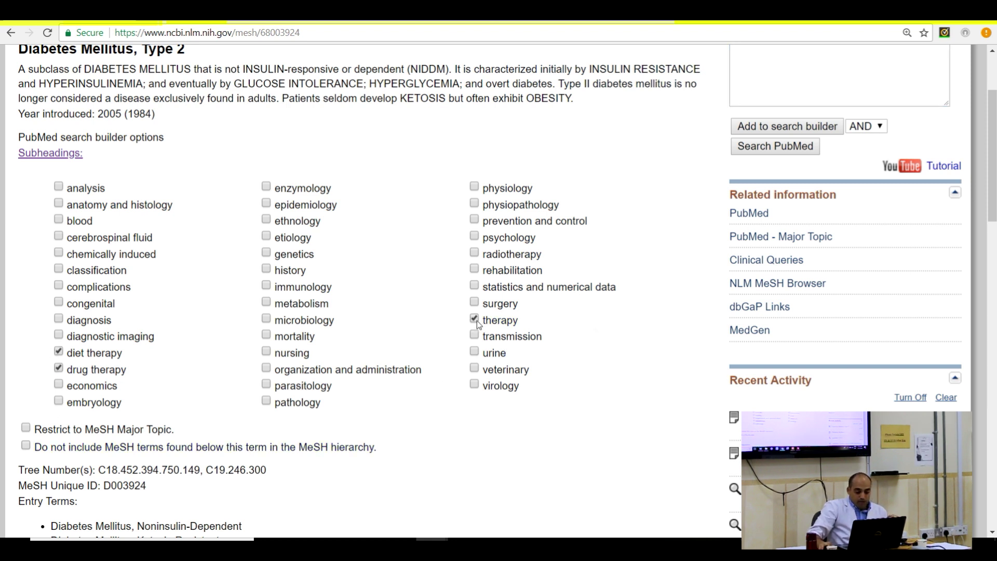
click(759, 127)
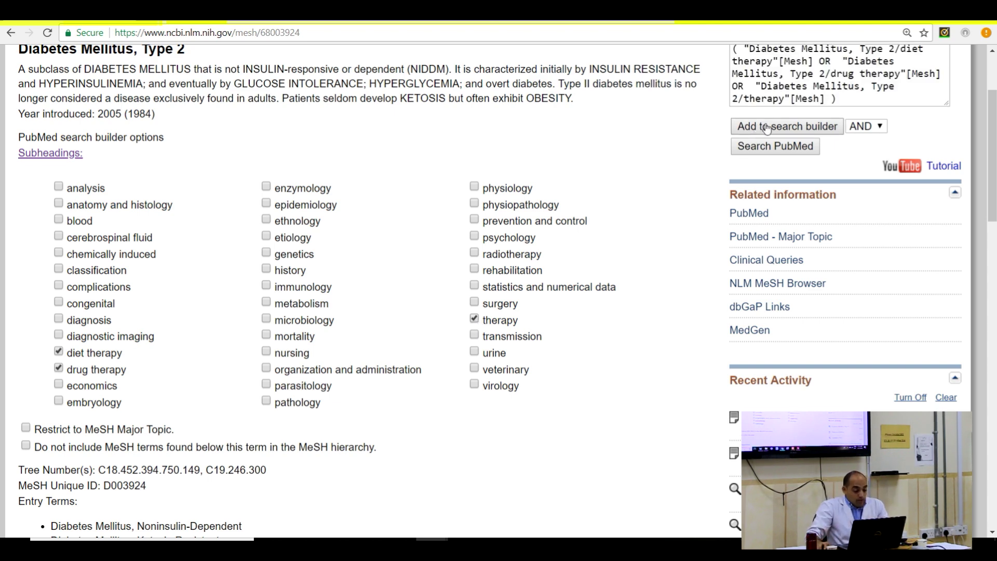
Step: Search the MeSH database for "diet"
scroll(574, 84, up, 3)
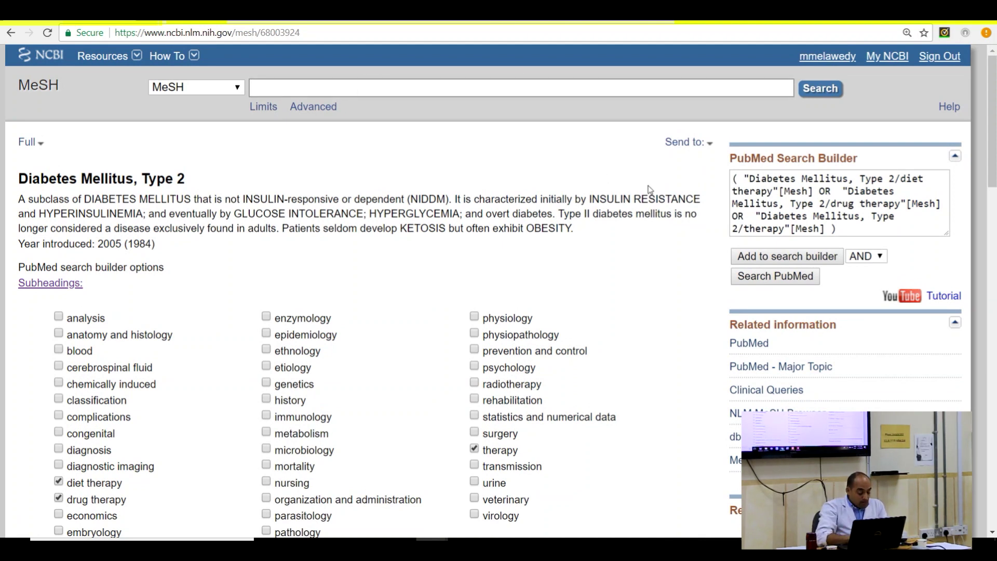
text(diet)
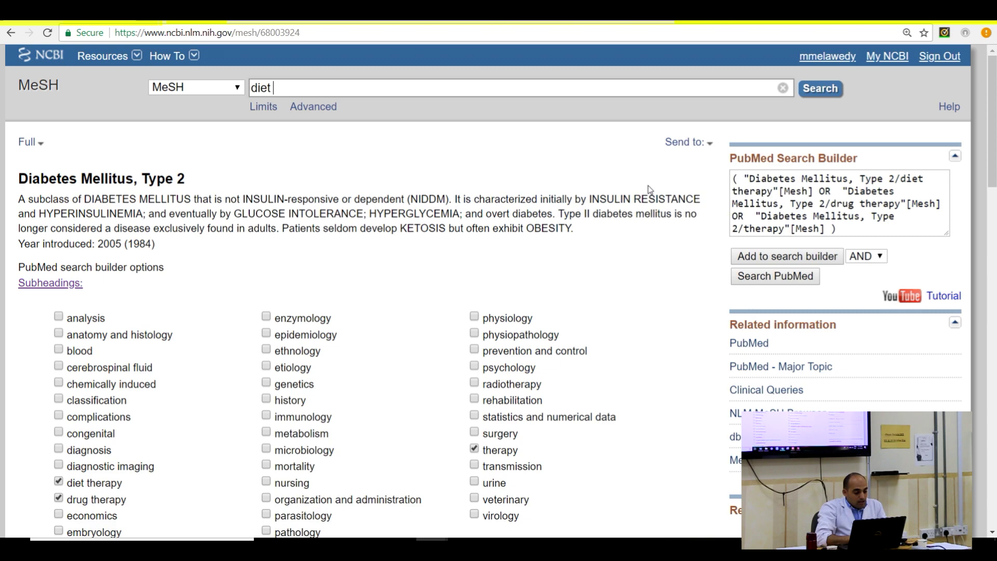
key(Return)
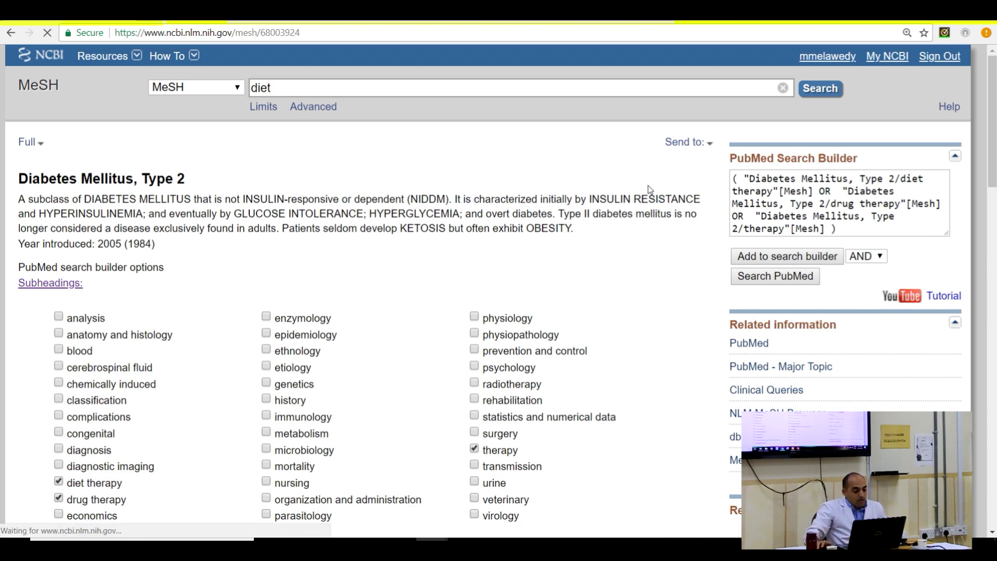
Step: Select the Diet, Reducing entry in the MeSH results and add it to the search builder with AND
scroll(196, 285, down, 5)
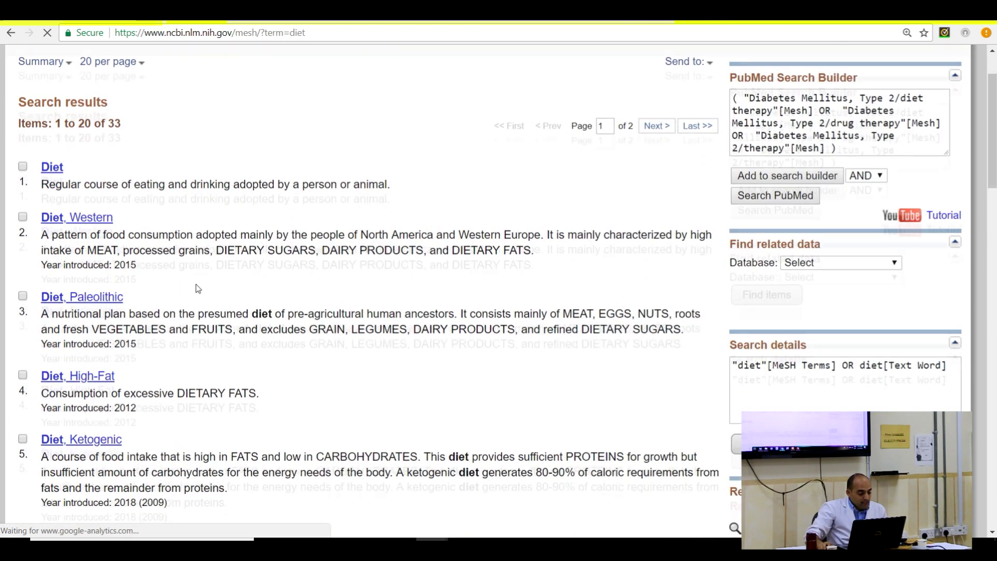
scroll(153, 267, down, 6)
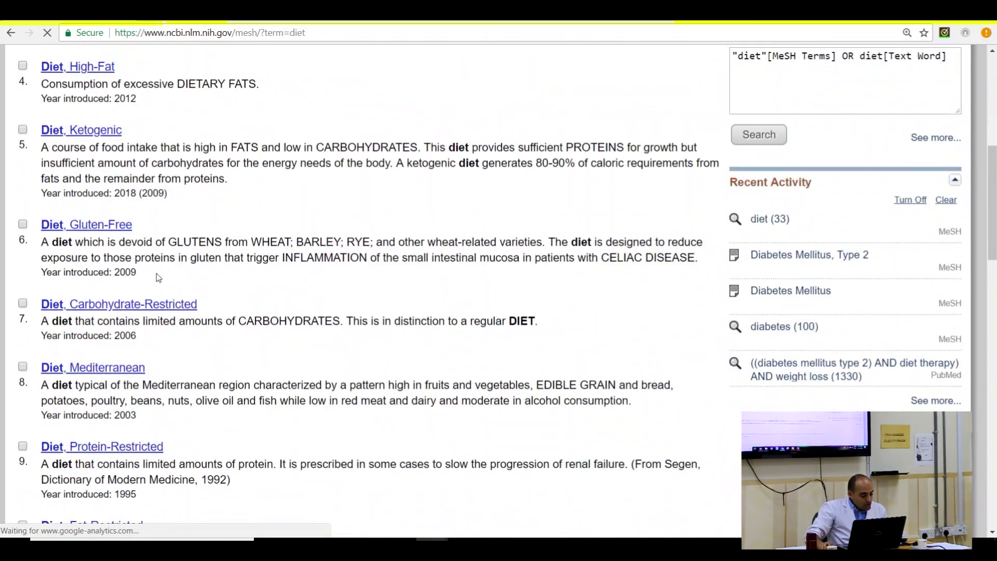
scroll(157, 275, down, 6)
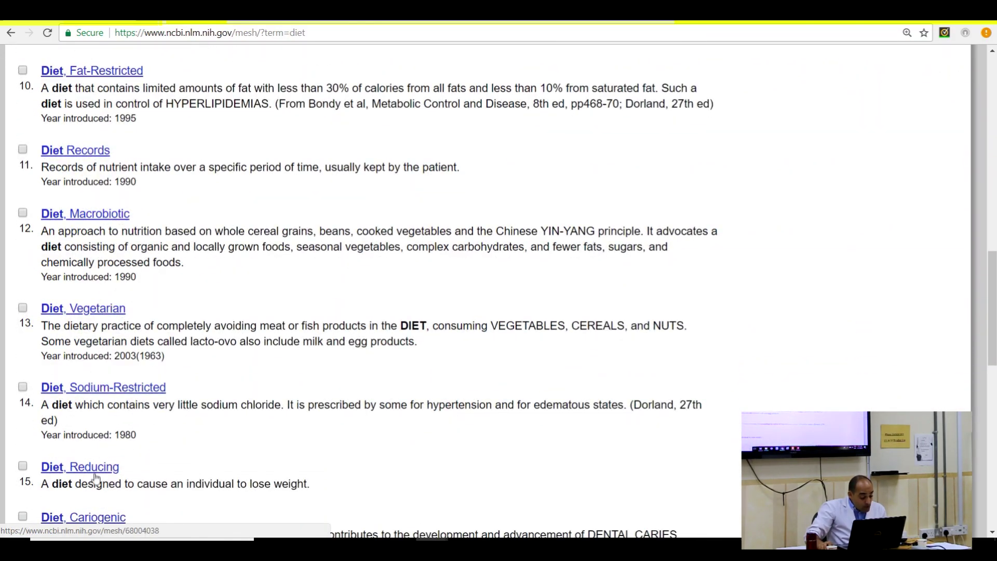
scroll(196, 474, down, 1)
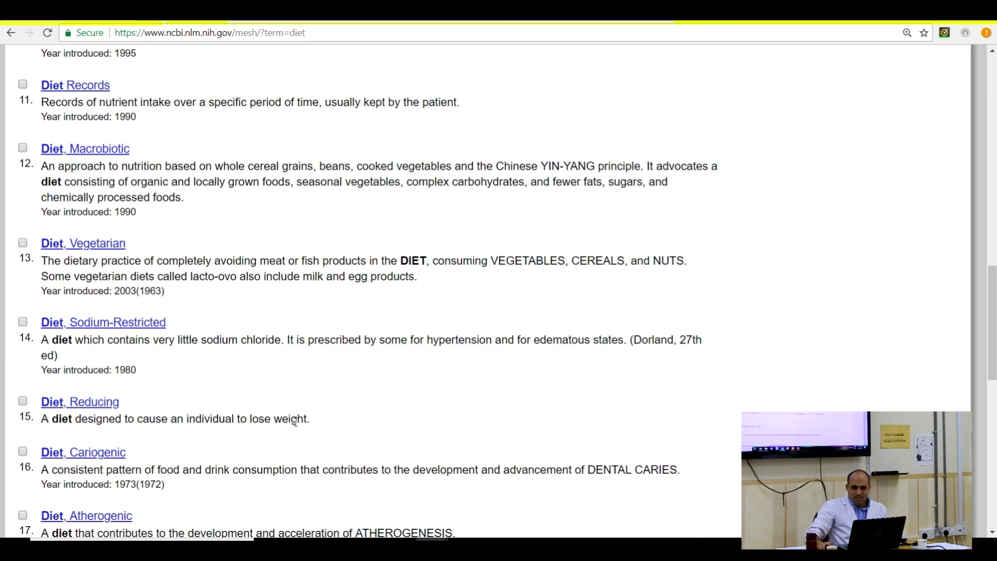
click(23, 401)
scroll(823, 279, up, 14)
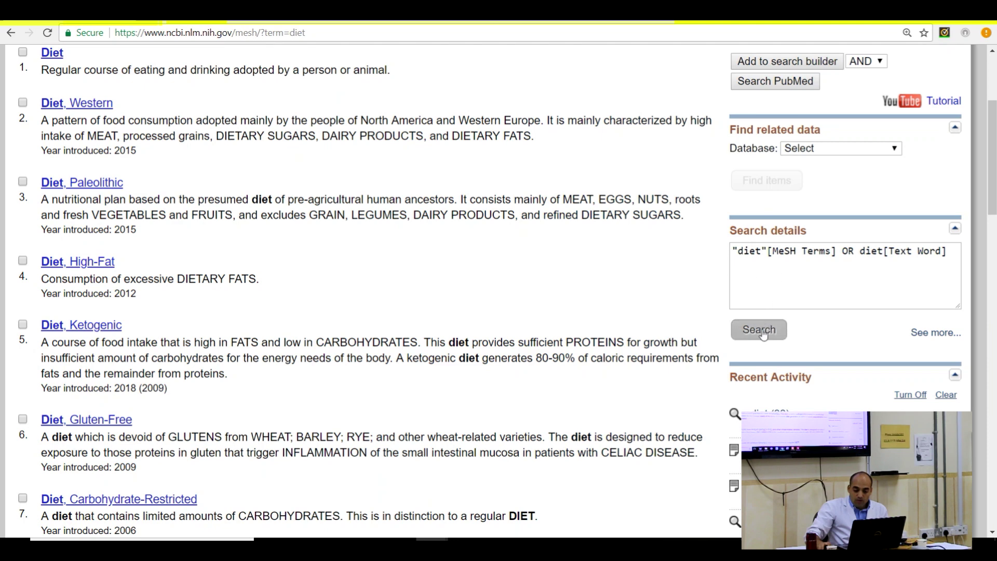
scroll(801, 248, up, 4)
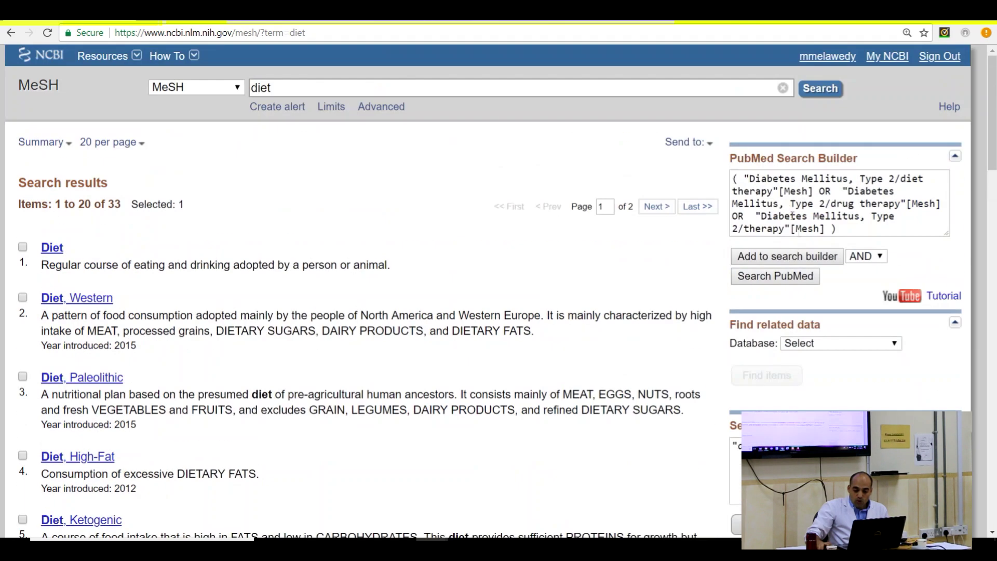
click(786, 259)
Step: Replace the MeSH search term with "weight loss" and run the search
double_click(261, 87)
scroll(394, 372, down, 5)
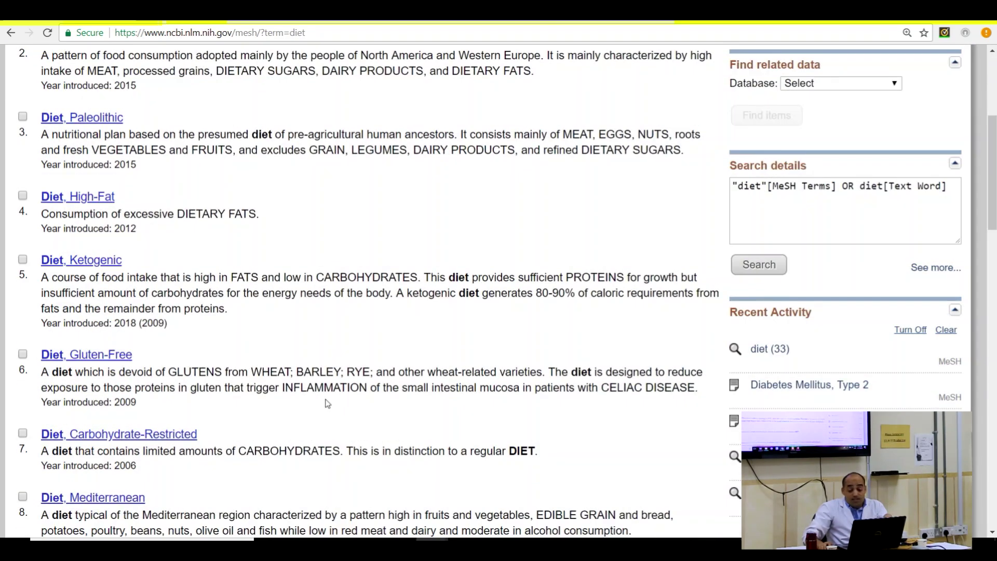
scroll(349, 395, up, 2)
scroll(349, 394, up, 3)
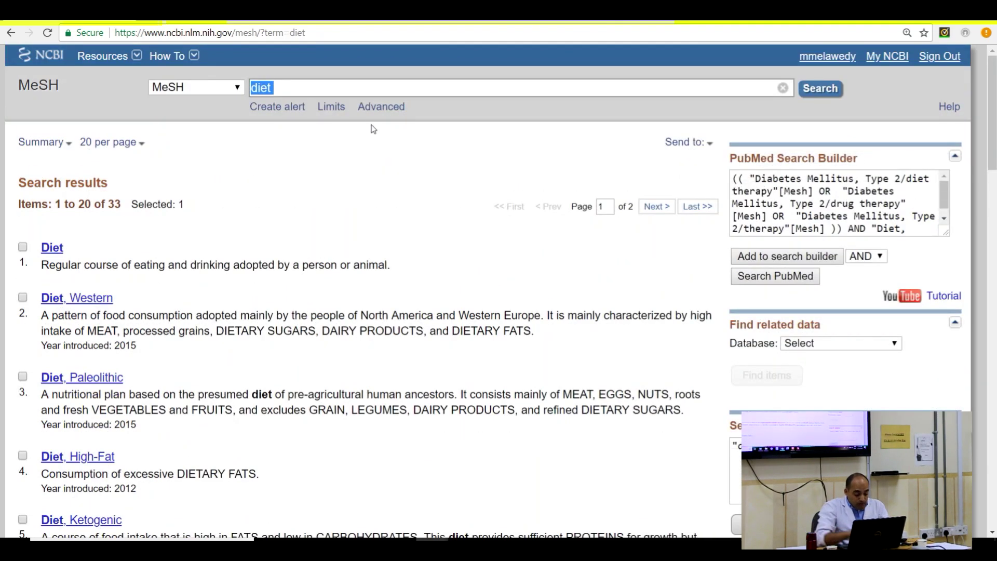
text(weight lo)
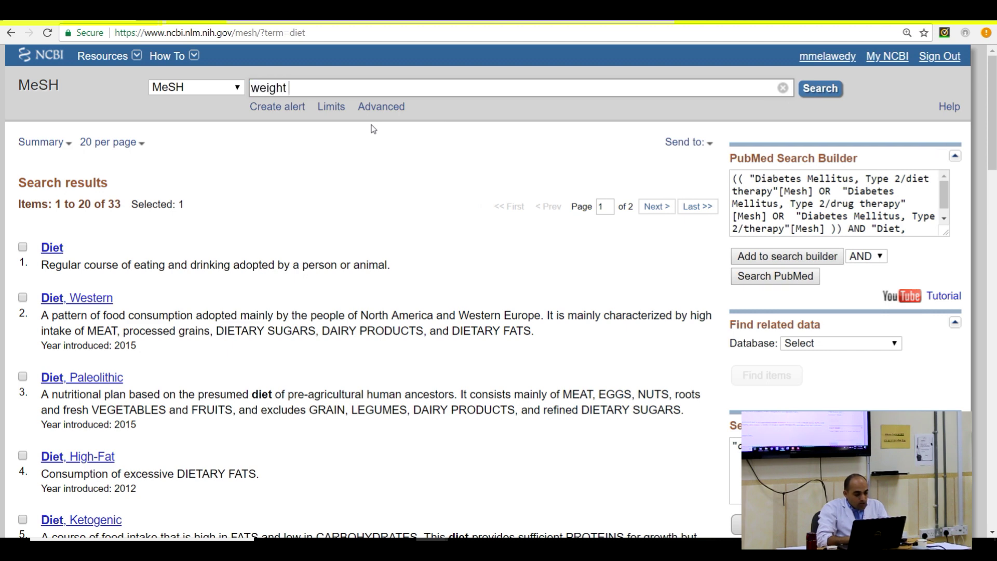
text(ss)
key(Return)
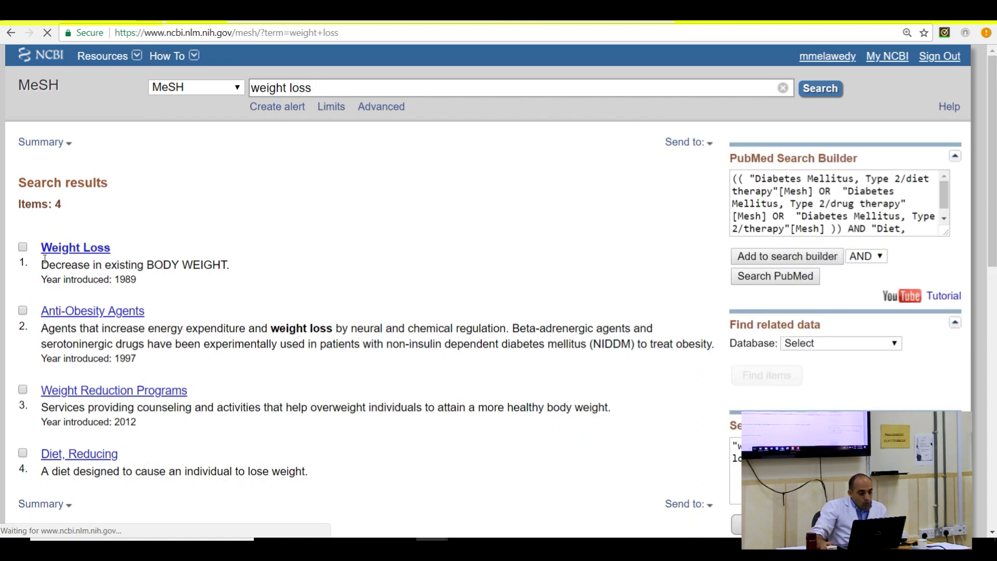
Step: Review the weight loss MeSH entries, run the search builder query in PubMed and check the number of results
scroll(102, 267, down, 1)
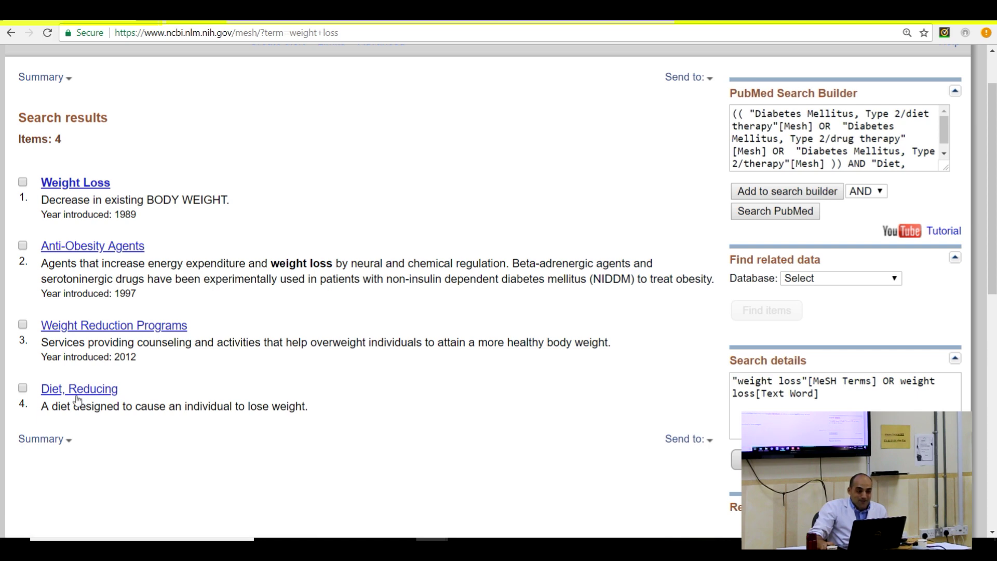
scroll(590, 207, up, 1)
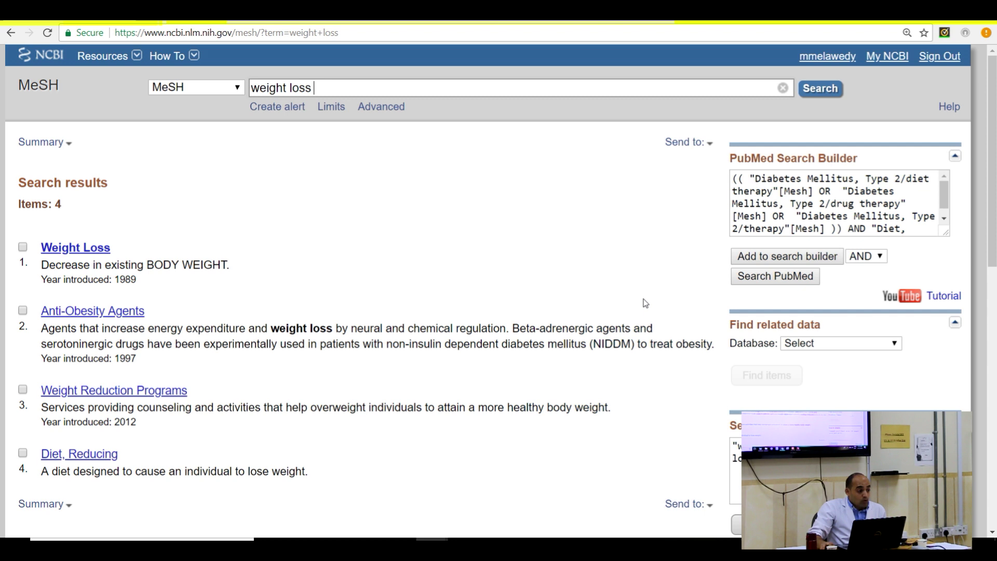
click(759, 283)
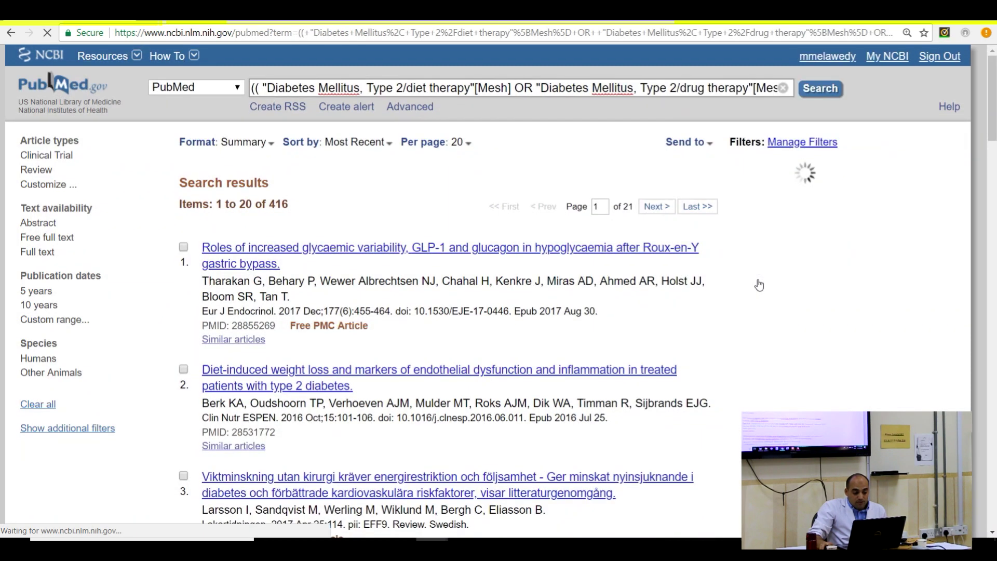
double_click(295, 209)
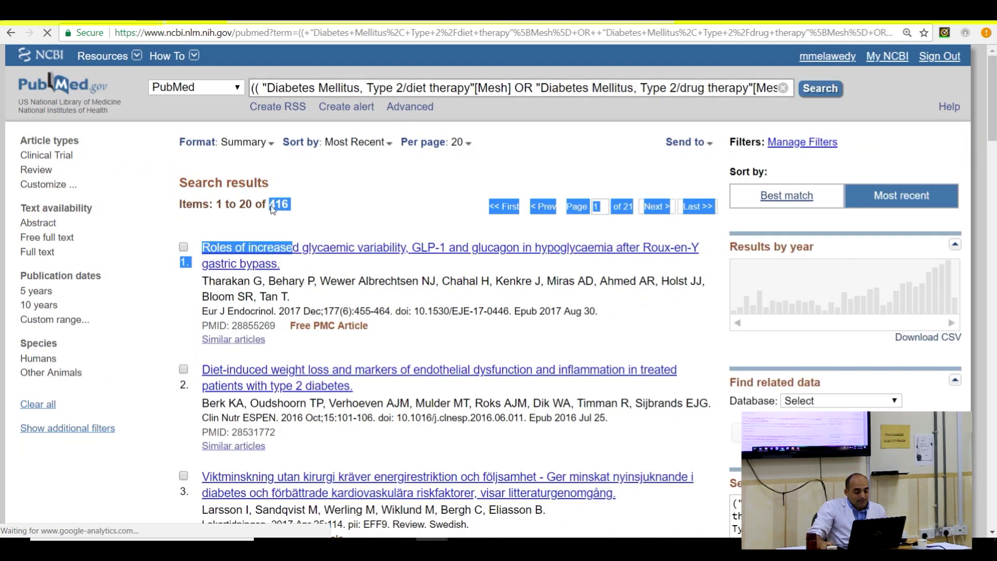
click(296, 210)
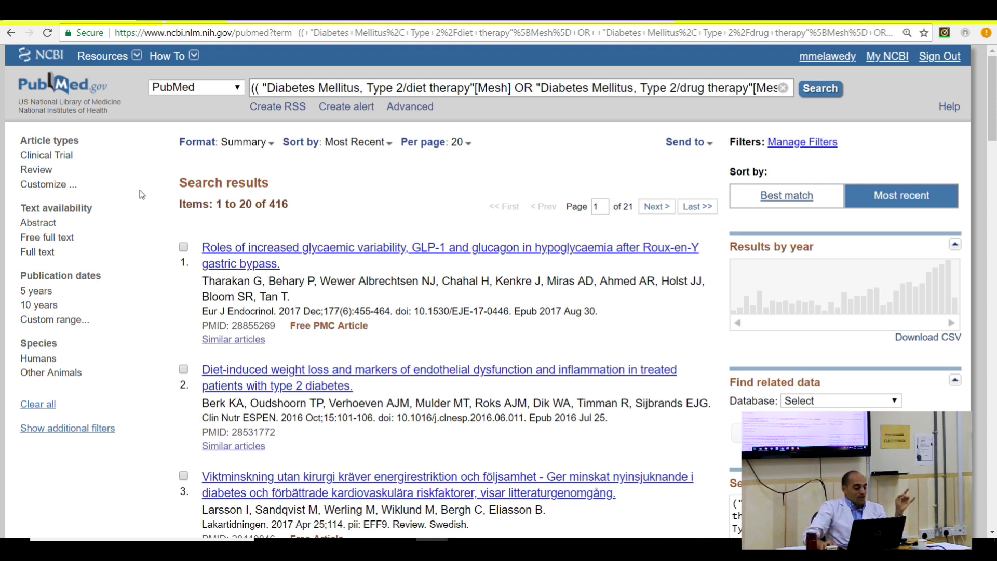
Step: Filter the PubMed results to clinical trials and add the Sex category to the displayed filters
click(65, 158)
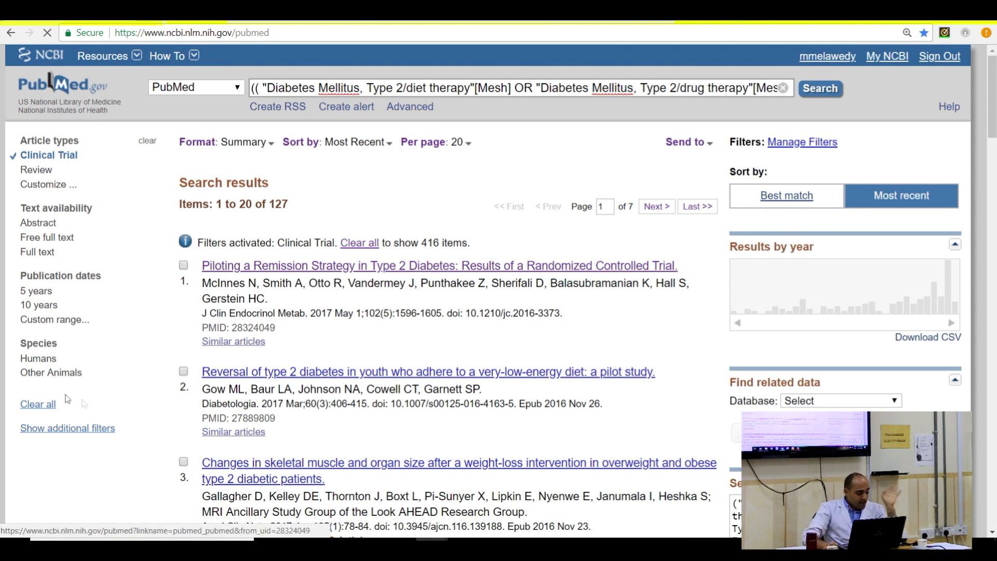
click(81, 433)
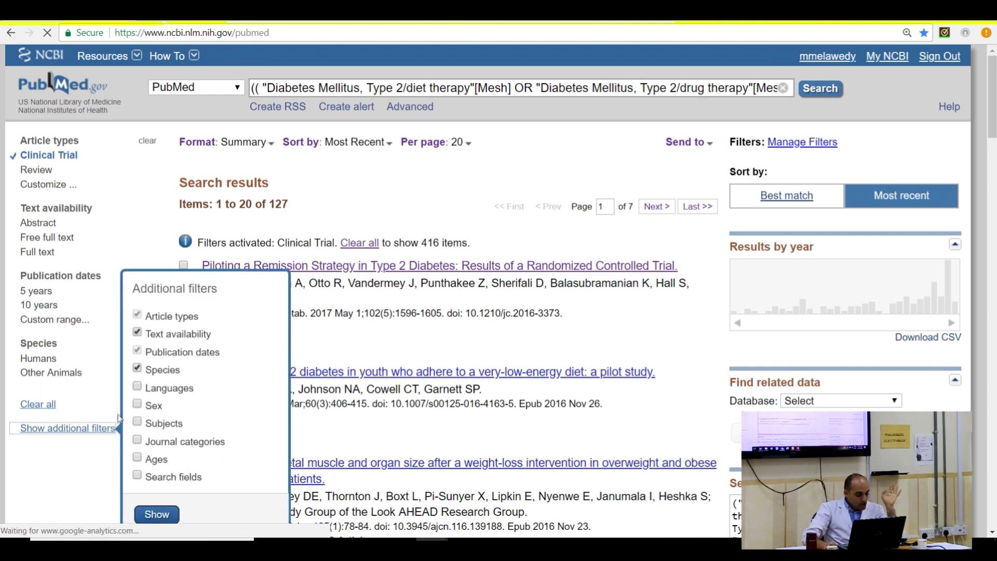
click(159, 513)
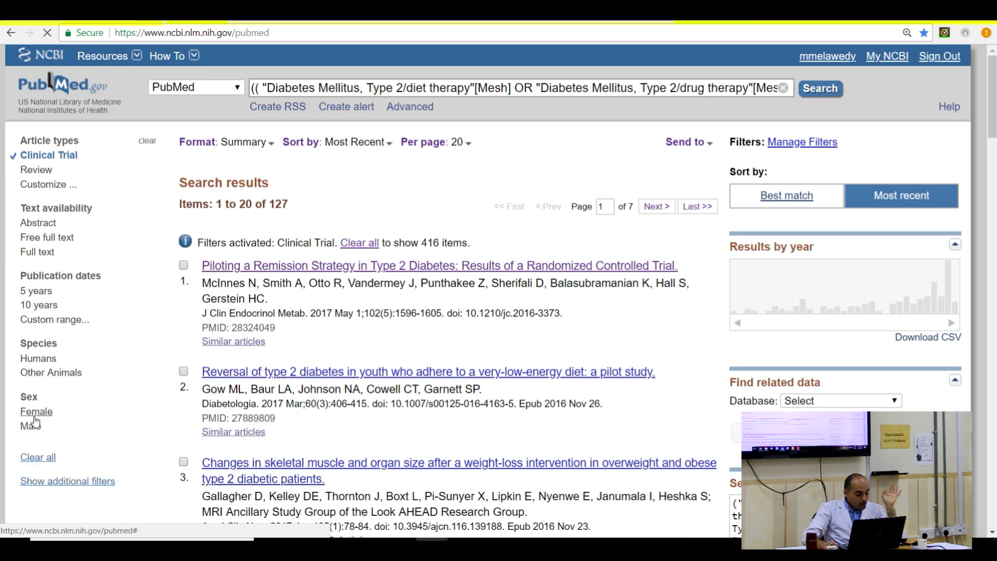
Step: Narrow the clinical trial results to female subjects and publications from the last 10 years
click(35, 413)
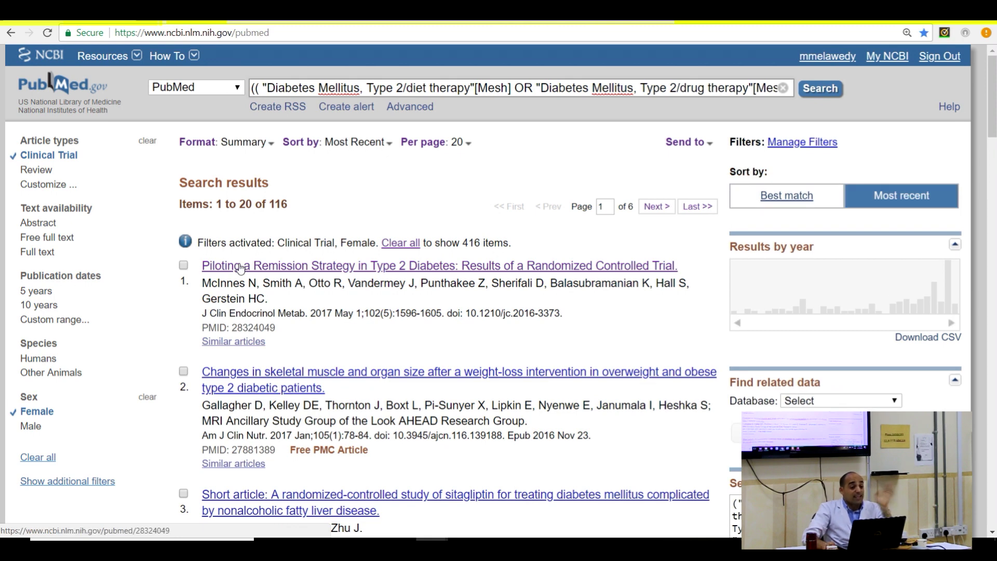
click(52, 308)
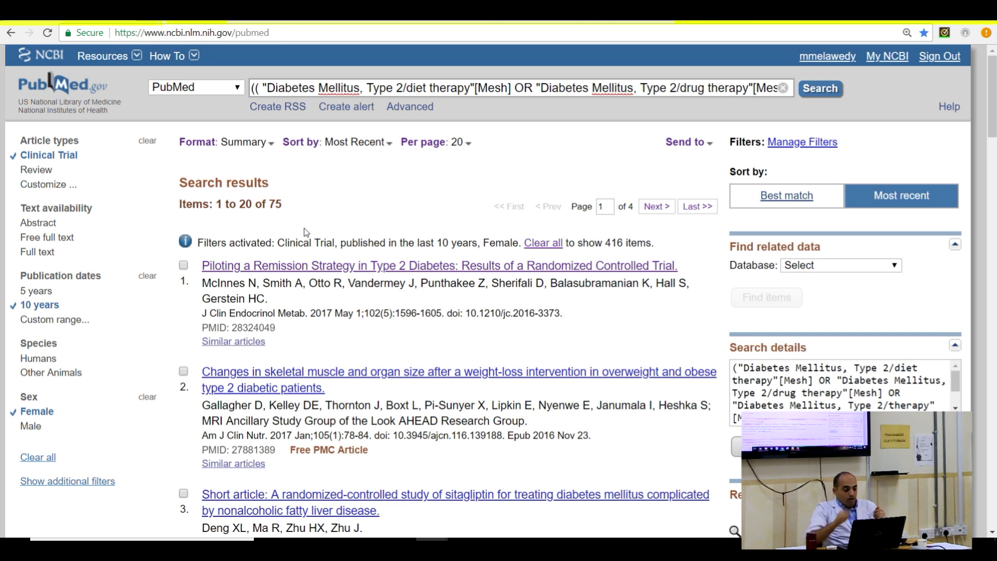
Step: Look at the list of searchable databases, keep PubMed and clear the whole query from the search box
click(229, 89)
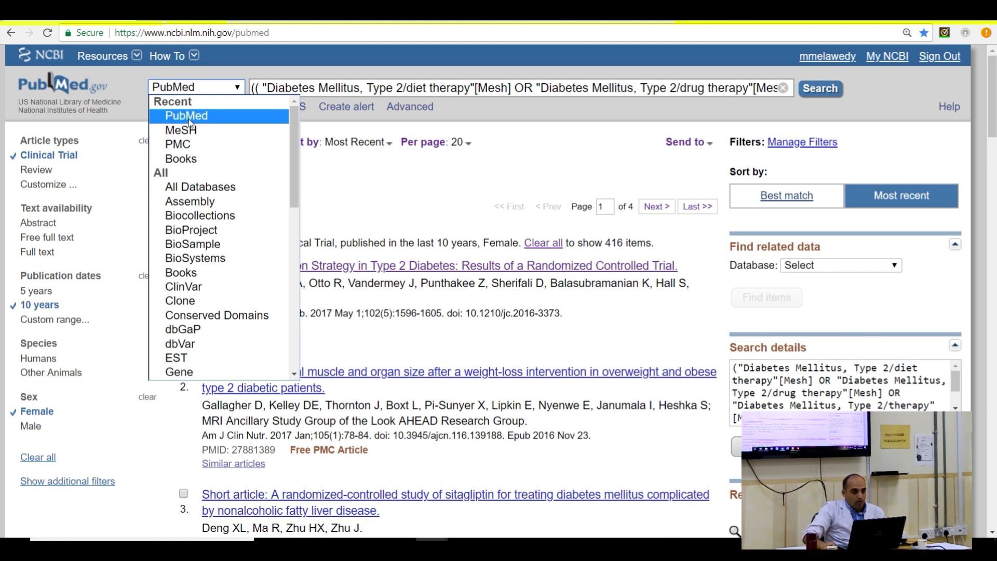
click(392, 86)
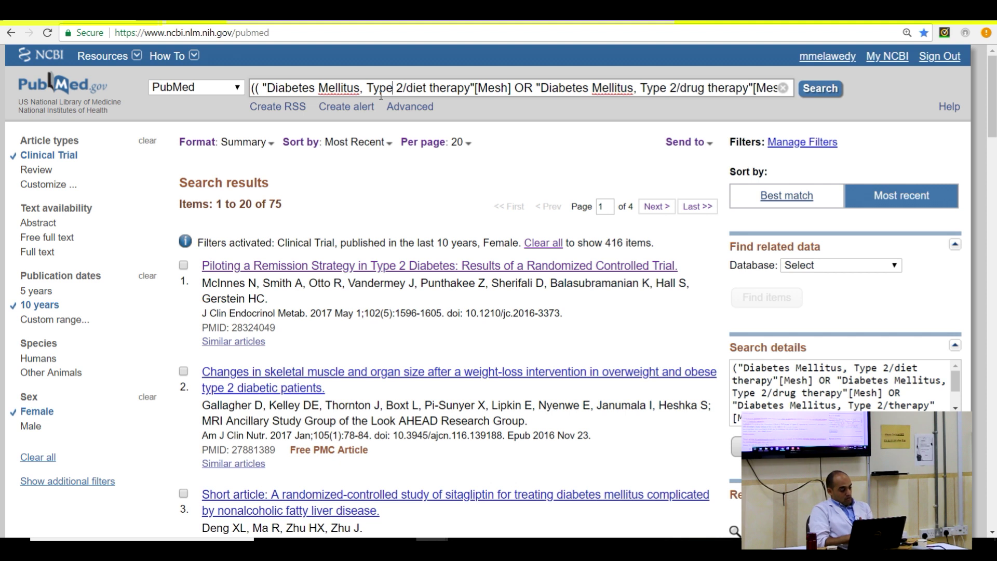
double_click(524, 88)
key(ctrl+a)
key(BackSpace)
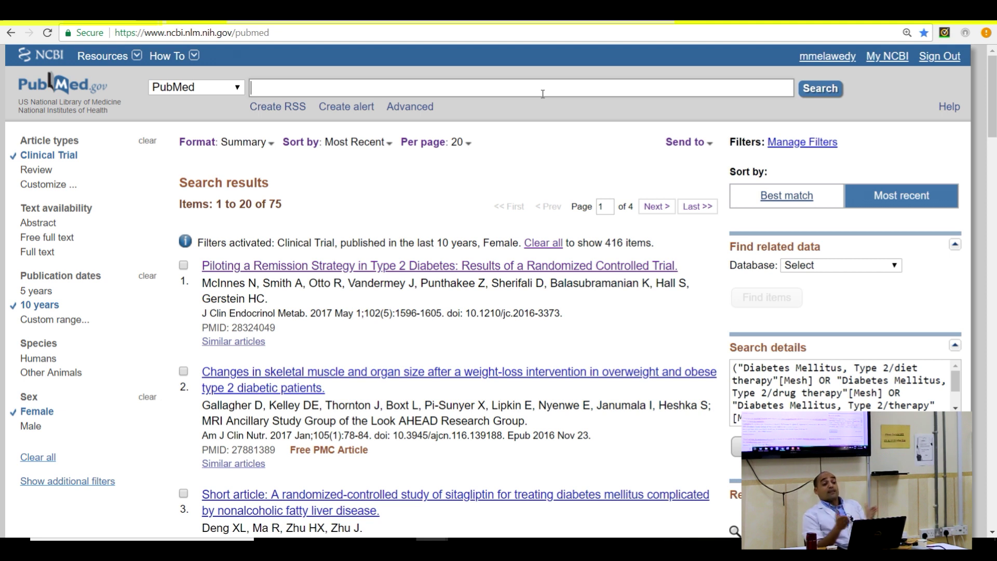
click(543, 94)
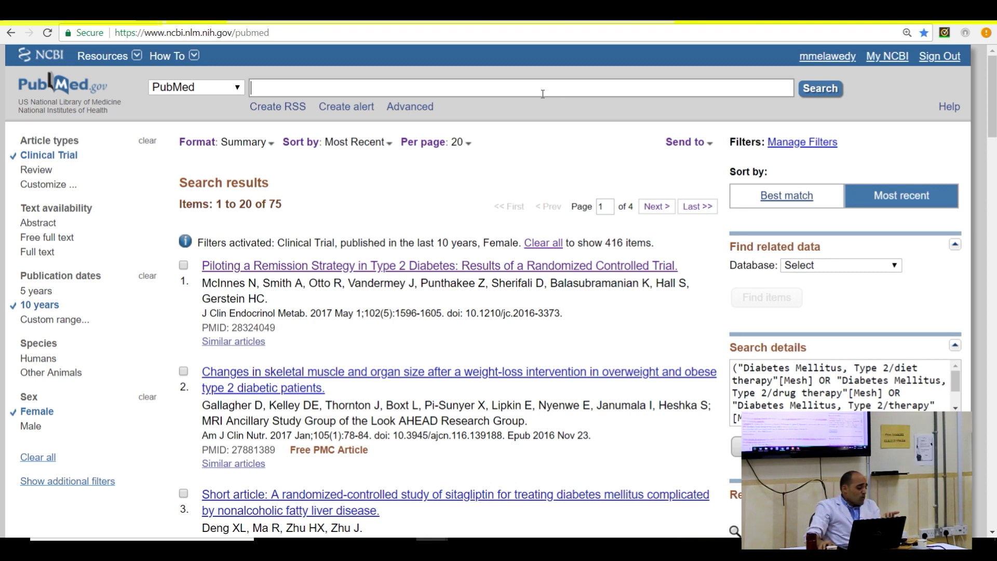
Step: Open the advanced search builder and add "benign prostatic hyperplasia" in All Fields to the search history
click(415, 109)
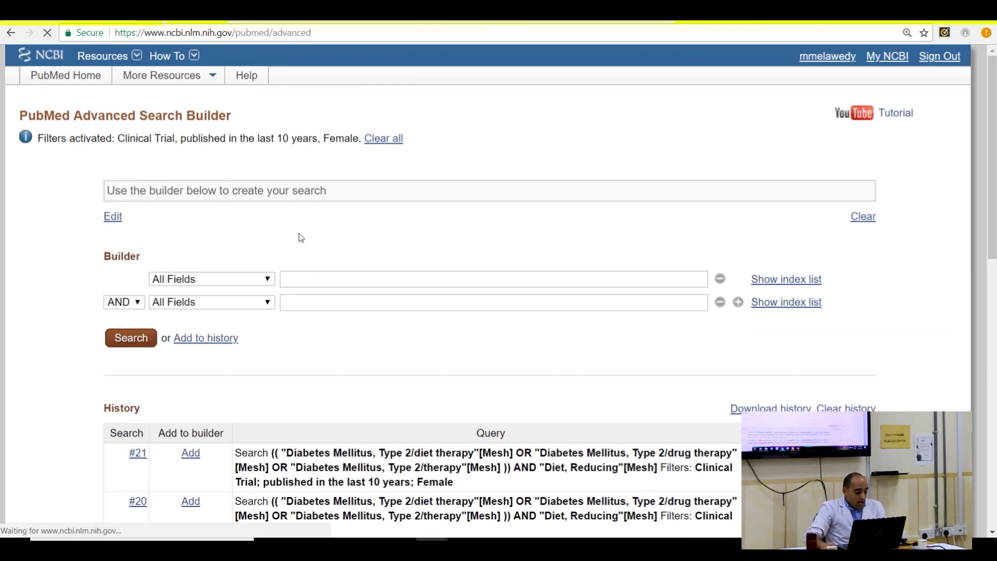
click(327, 277)
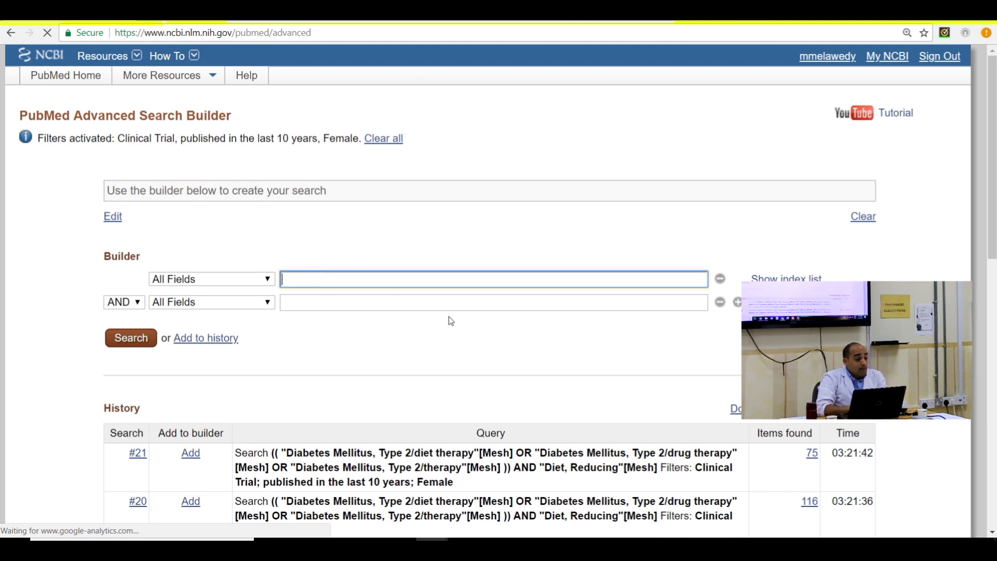
text(benign prostatic hyperpla)
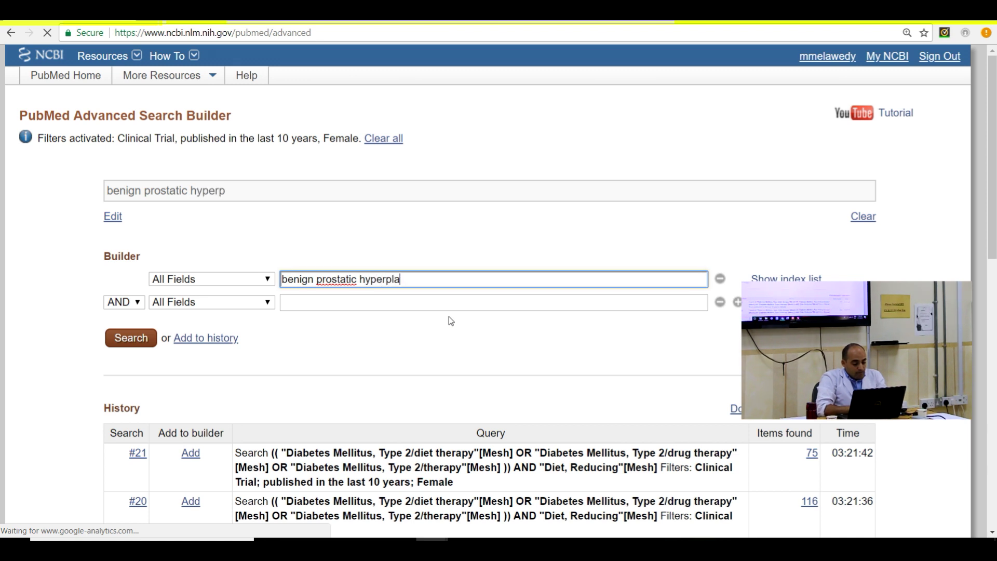
text(sia)
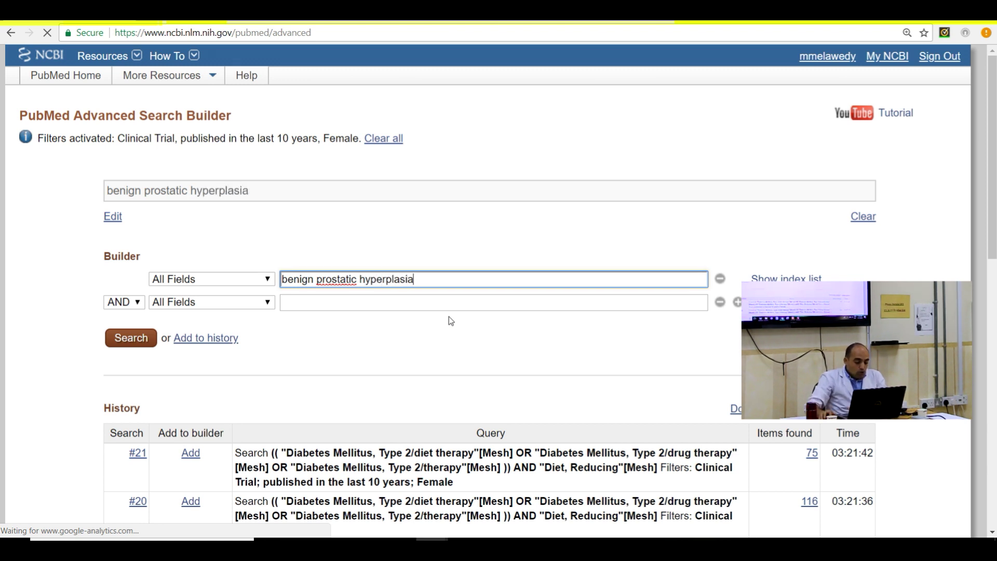
click(223, 340)
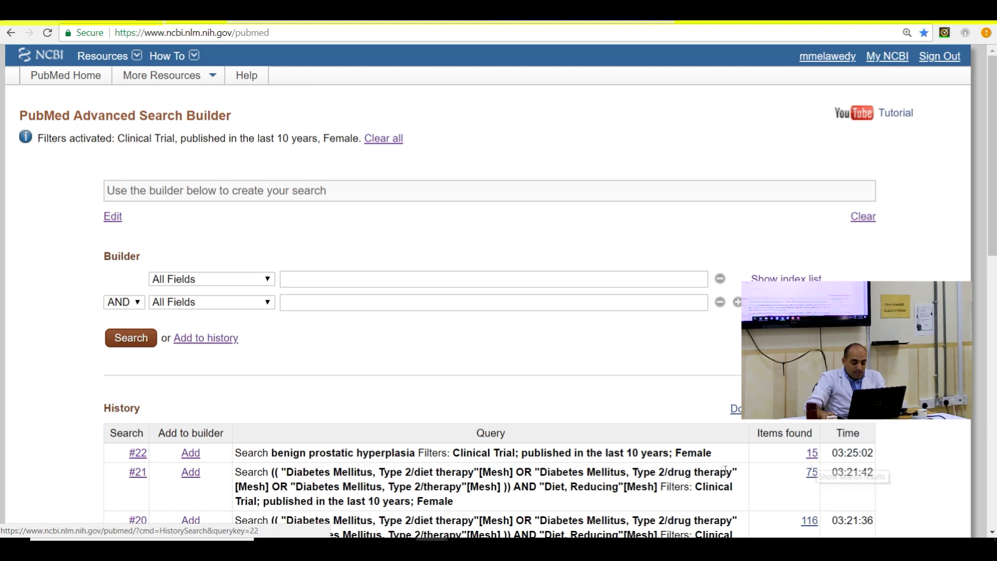
Step: Check the filters attached to the newest history query and clear all active filters in the advanced search builder
drag(447, 454, 415, 453)
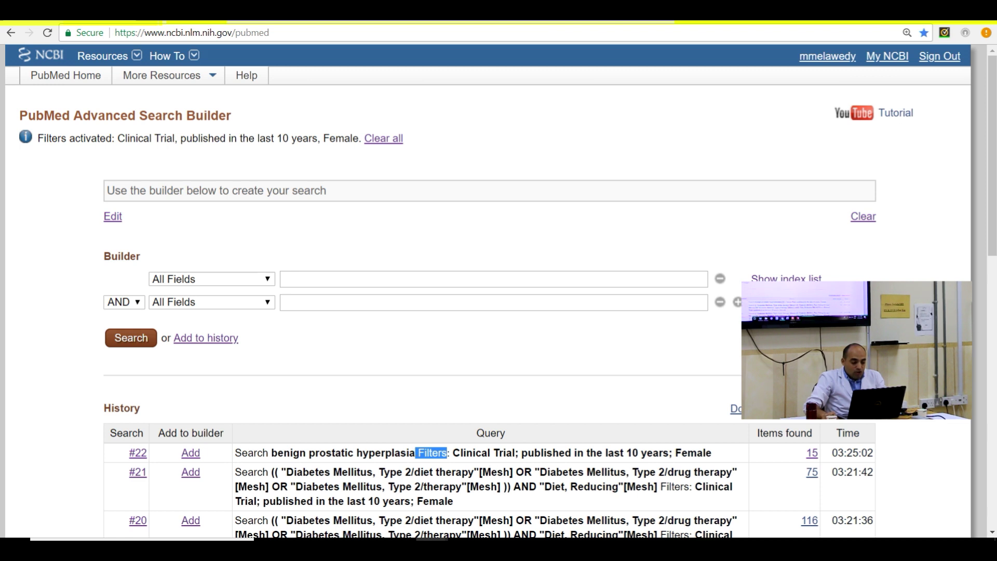
click(11, 34)
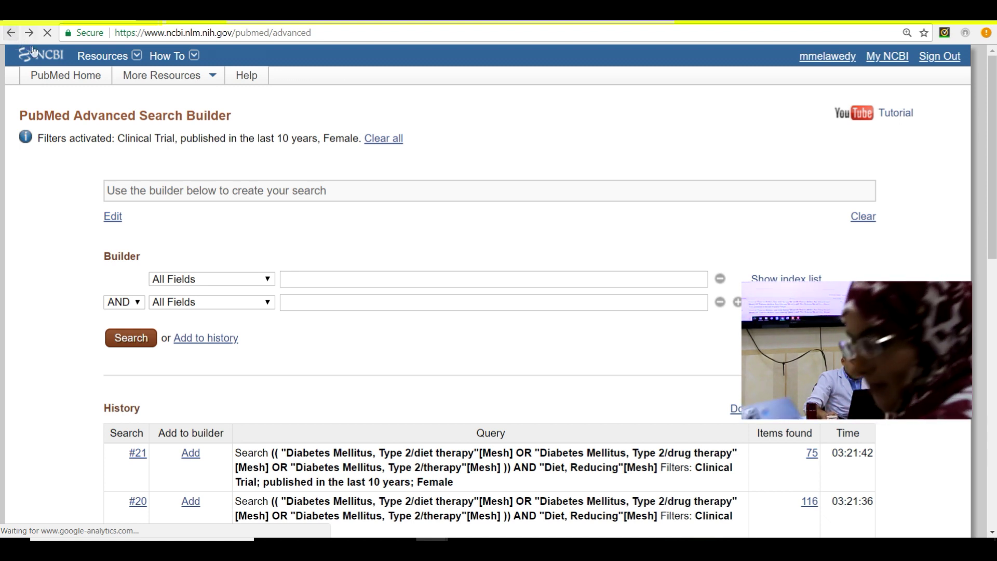
click(385, 142)
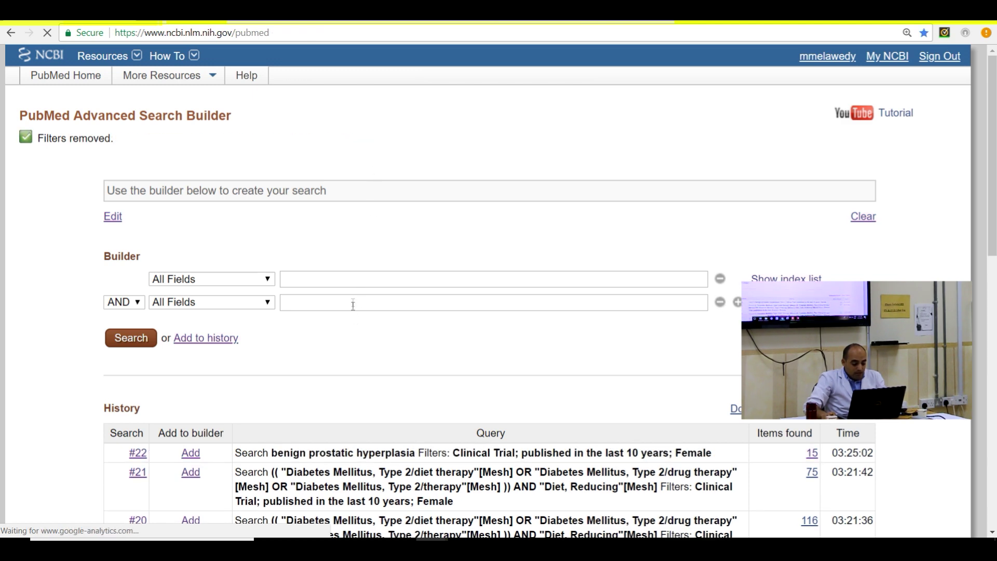
Step: Copy "benign prostatic hyperplasia" from the history into the builder and add it to the history as an unfiltered search
drag(416, 453, 271, 453)
key(ctrl+c)
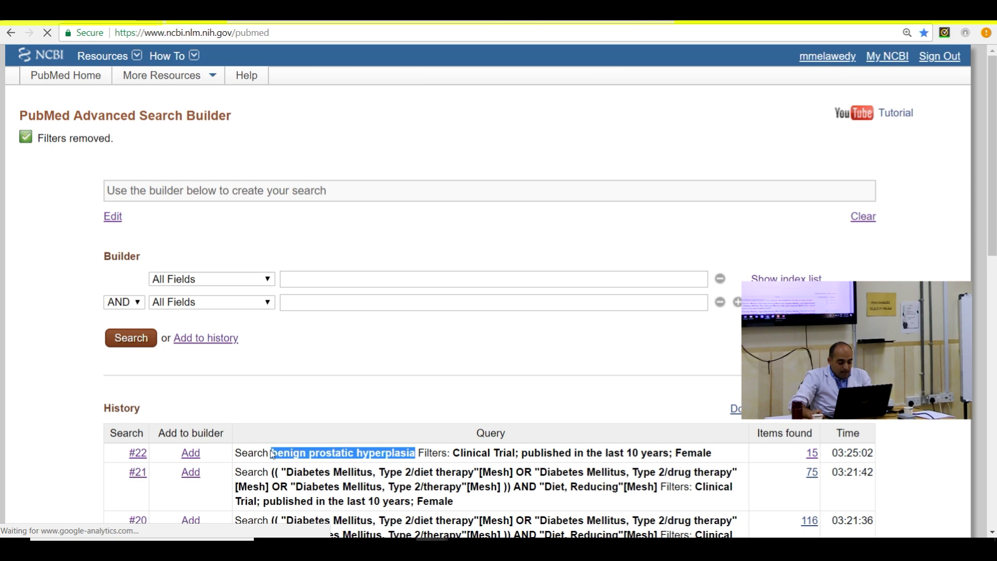
click(304, 281)
key(ctrl+v)
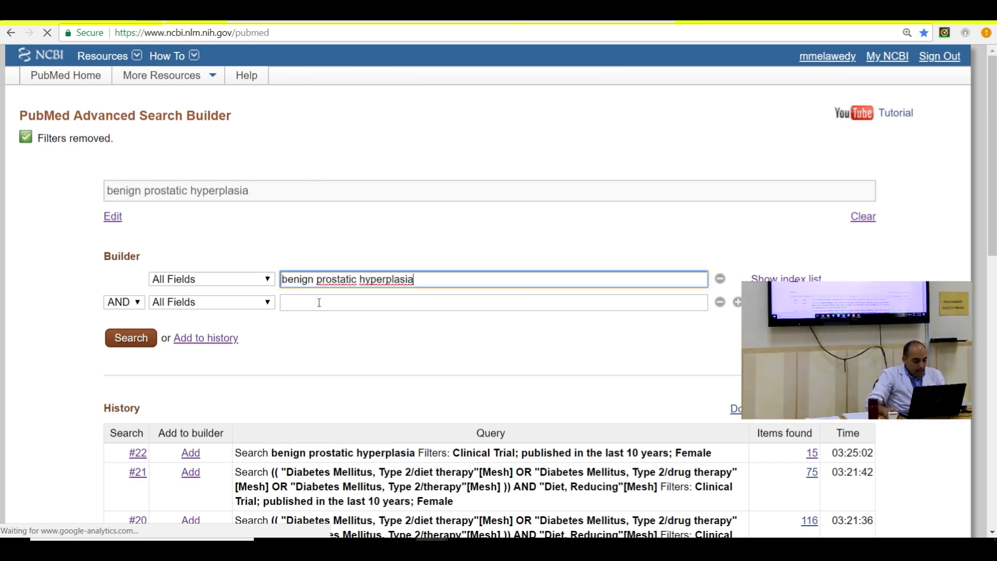
click(223, 339)
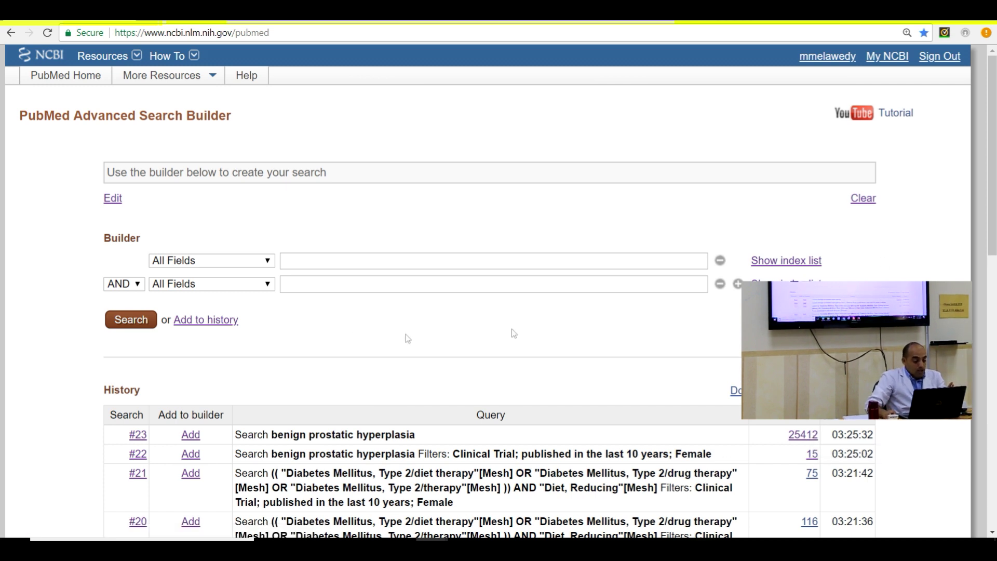
Step: Enter "tamsulosin" as a separate builder term and add it to the search history
click(334, 262)
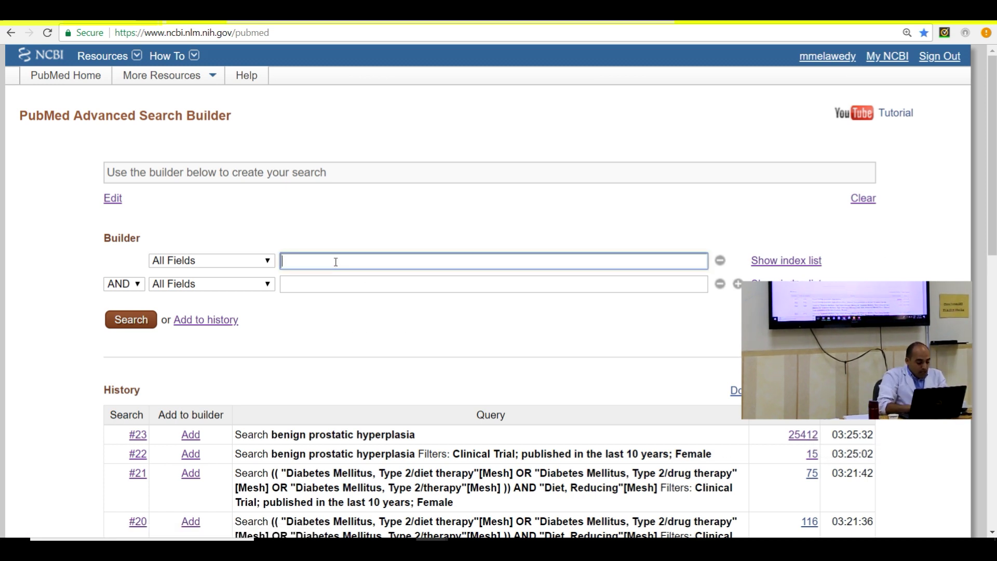
text(tamsulos)
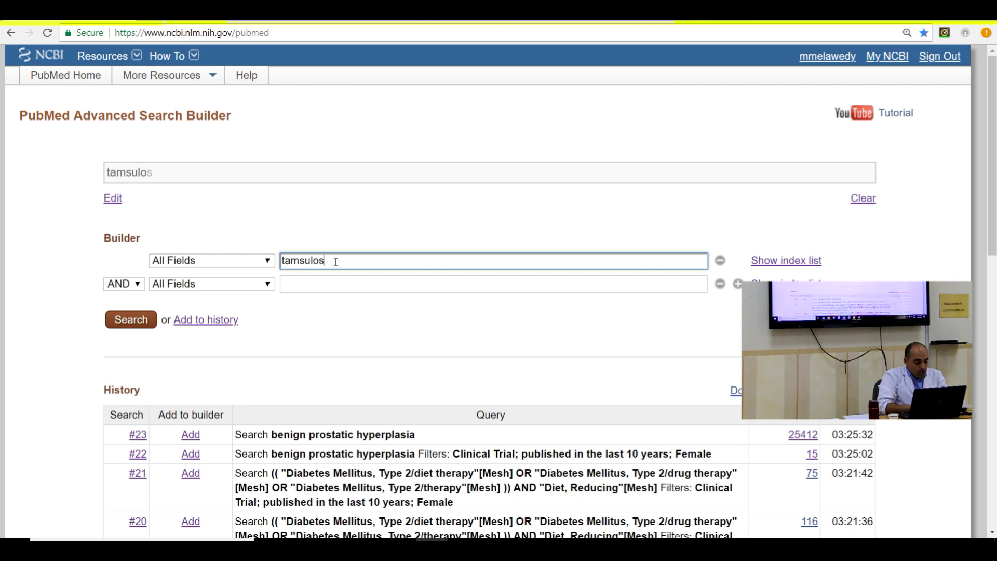
text(in)
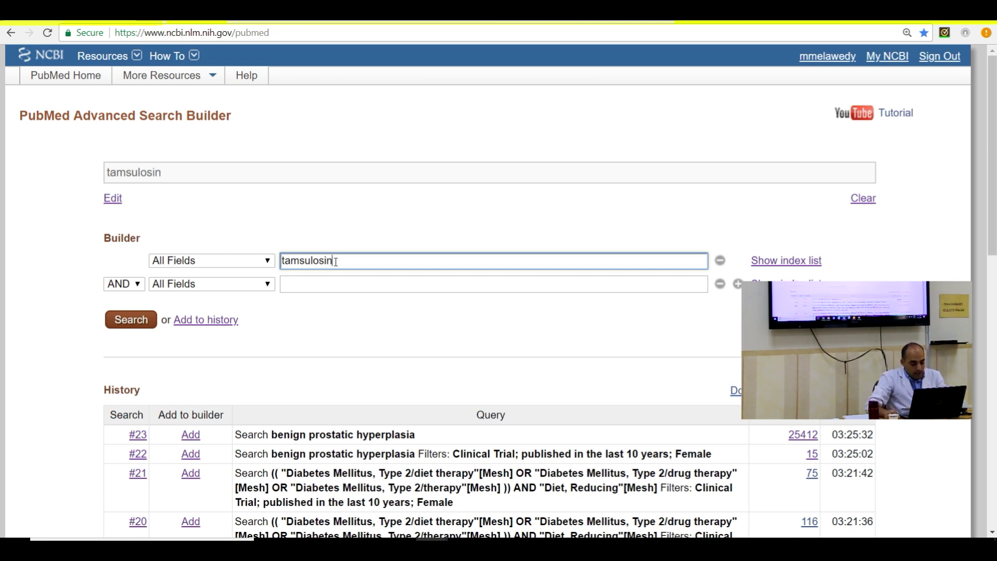
click(215, 320)
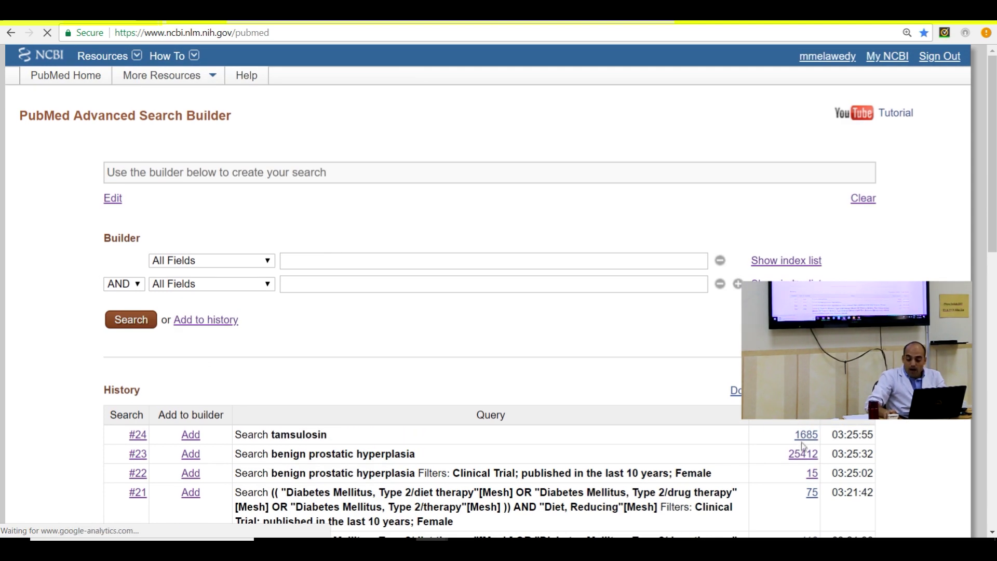
Step: Enter "orthostatic hypotension" as a separate builder term and add it to the search history
click(297, 262)
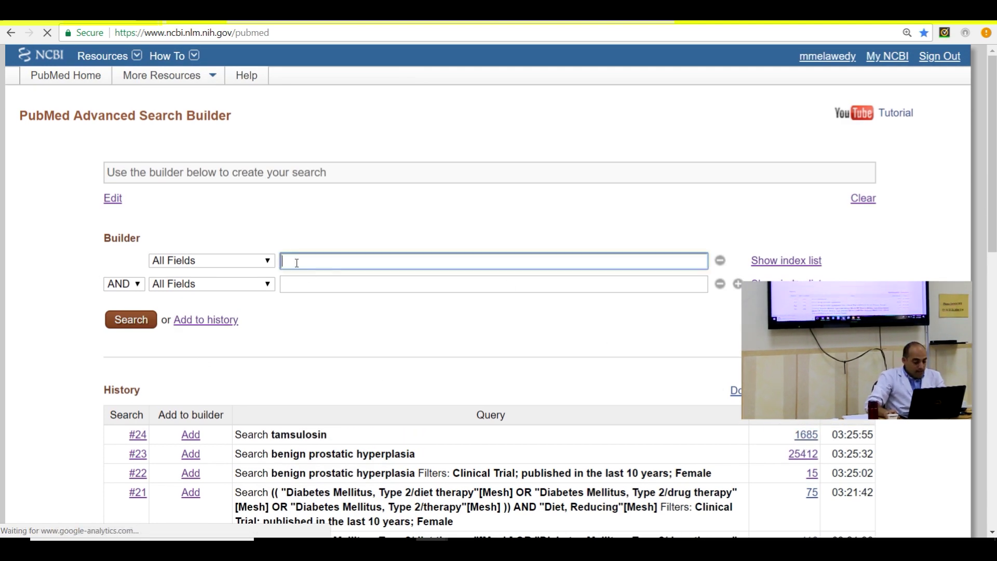
text(orthostatic hypotension)
click(217, 326)
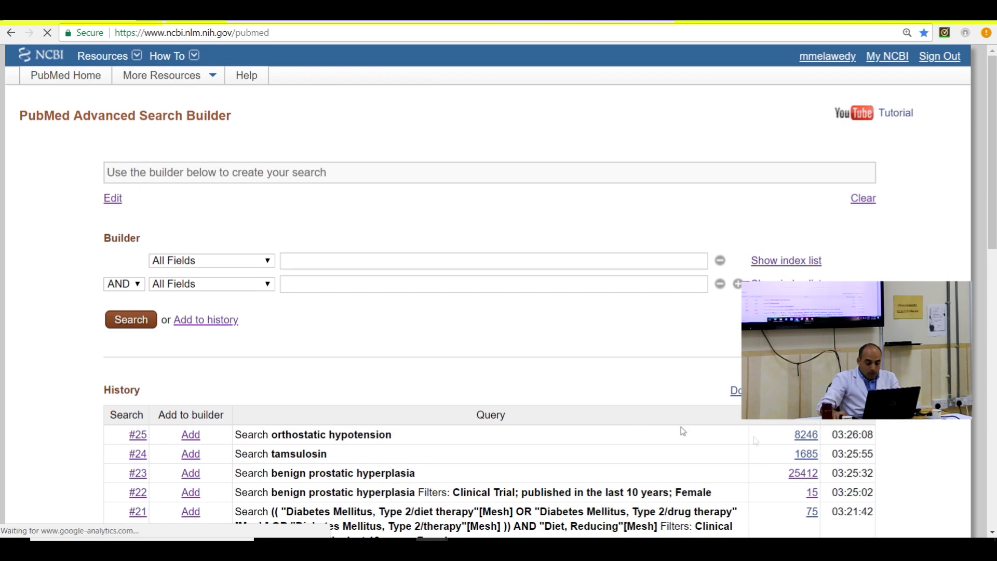
Step: Combine the unfiltered benign prostatic hyperplasia, tamsulosin and orthostatic hypotension history searches with AND and add the combination to the history
click(190, 476)
click(190, 454)
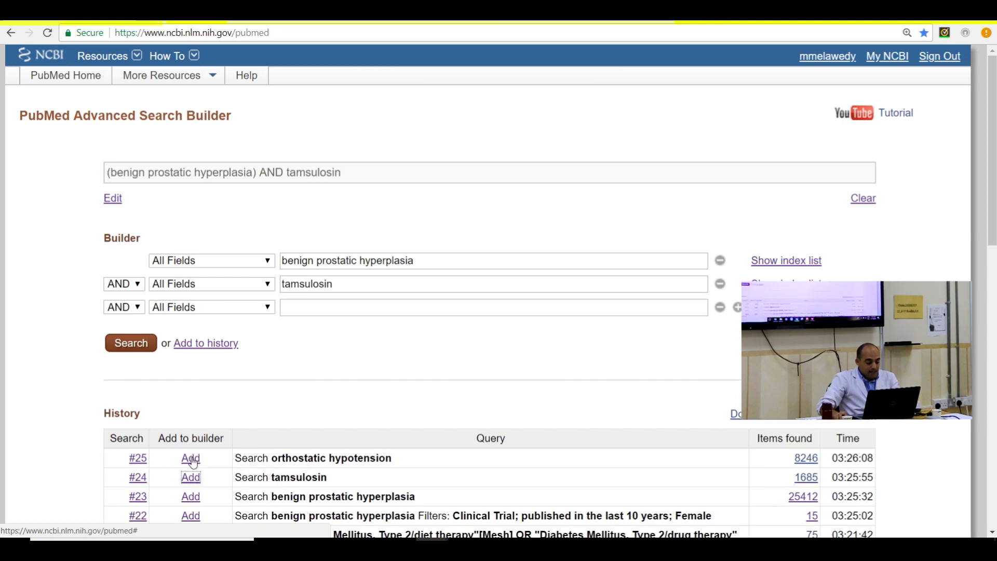
click(192, 458)
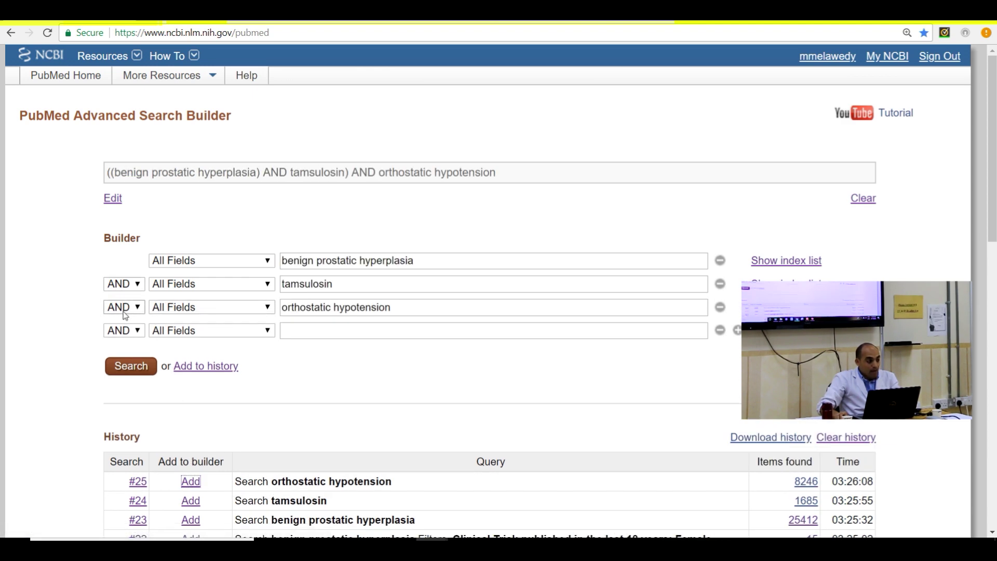
click(206, 367)
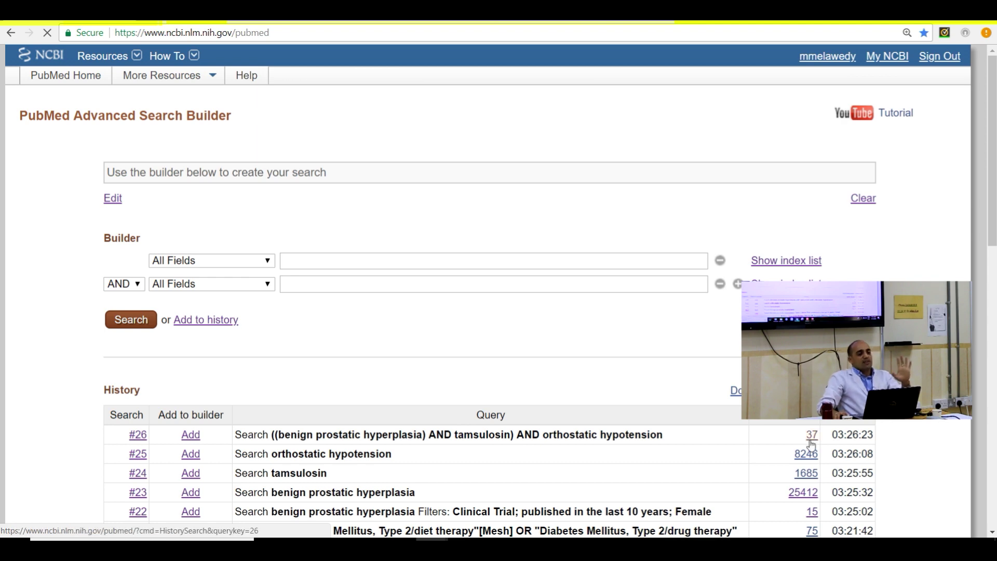
Step: Open the results of the combined three-term search, filter them to clinical trials and skim the listed articles
click(813, 436)
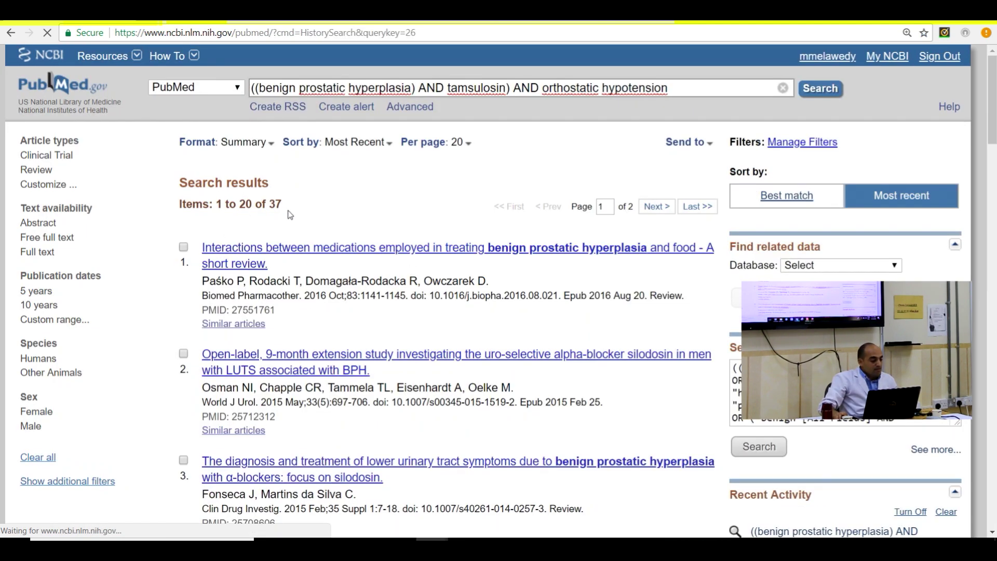
click(61, 161)
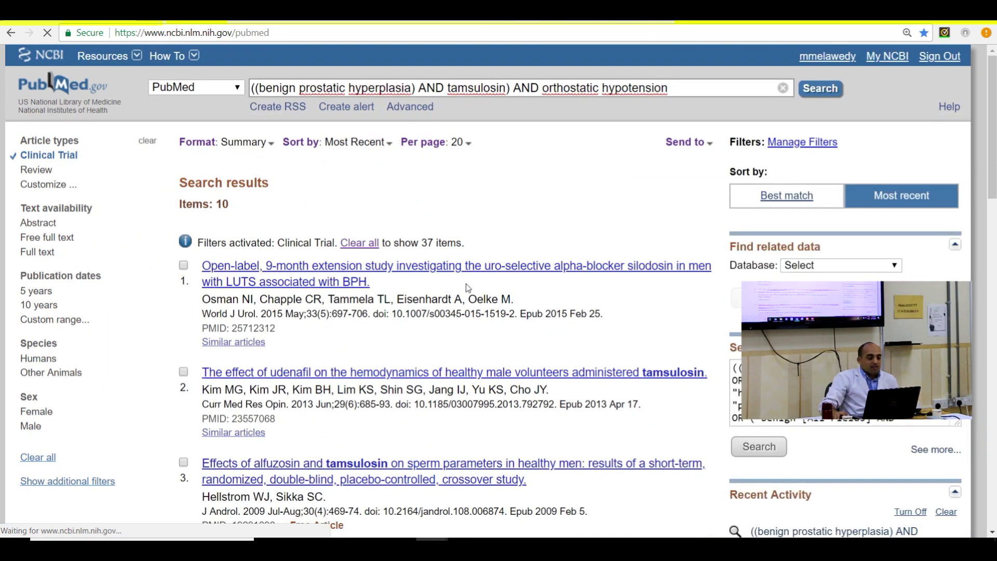
scroll(438, 299, down, 3)
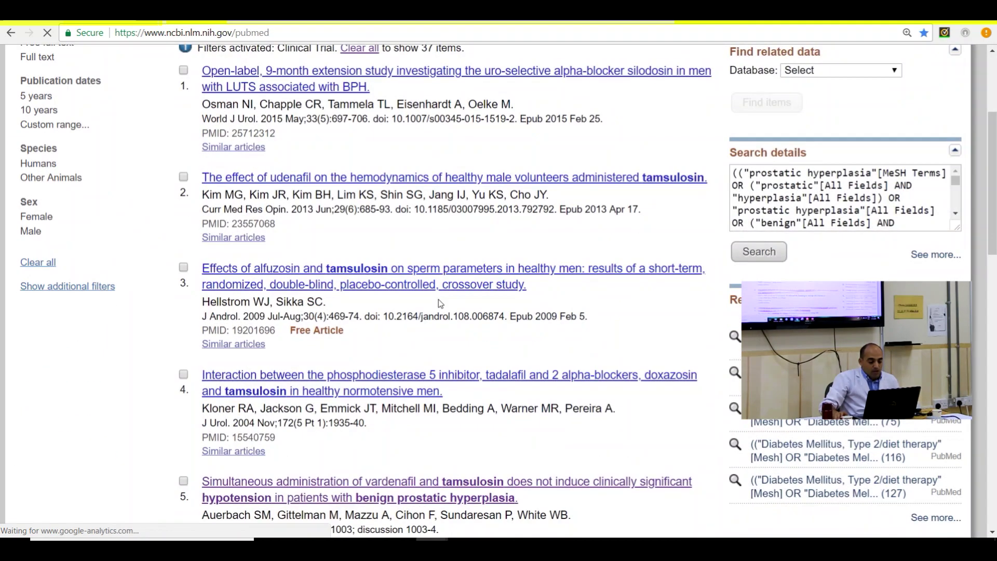
scroll(437, 298, up, 3)
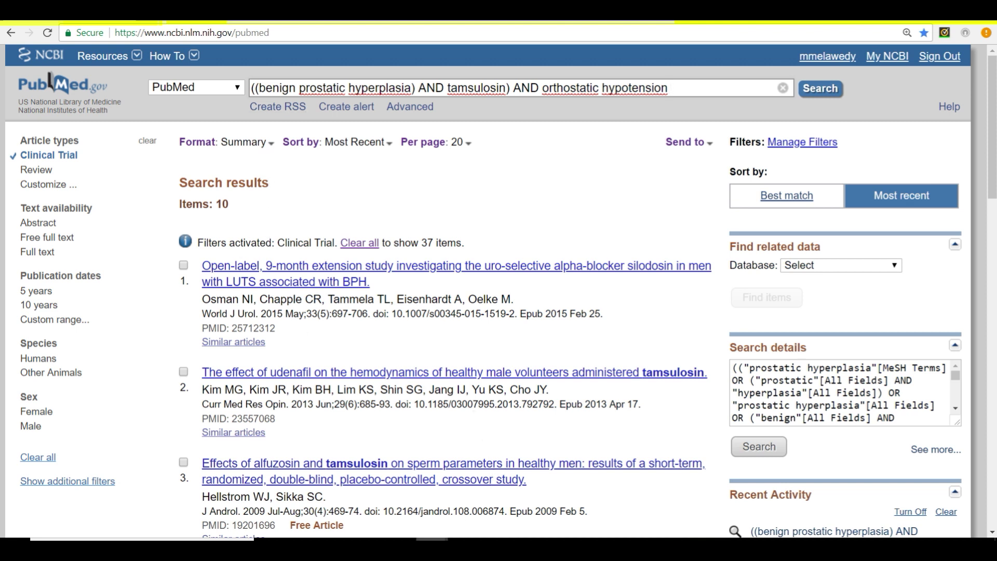
Step: Search Google in a new browser tab for "orthostatic hypotension with tamsulusine in treatment of benign prostatic hyperplasia"
mouse_move(431, 539)
click(415, 524)
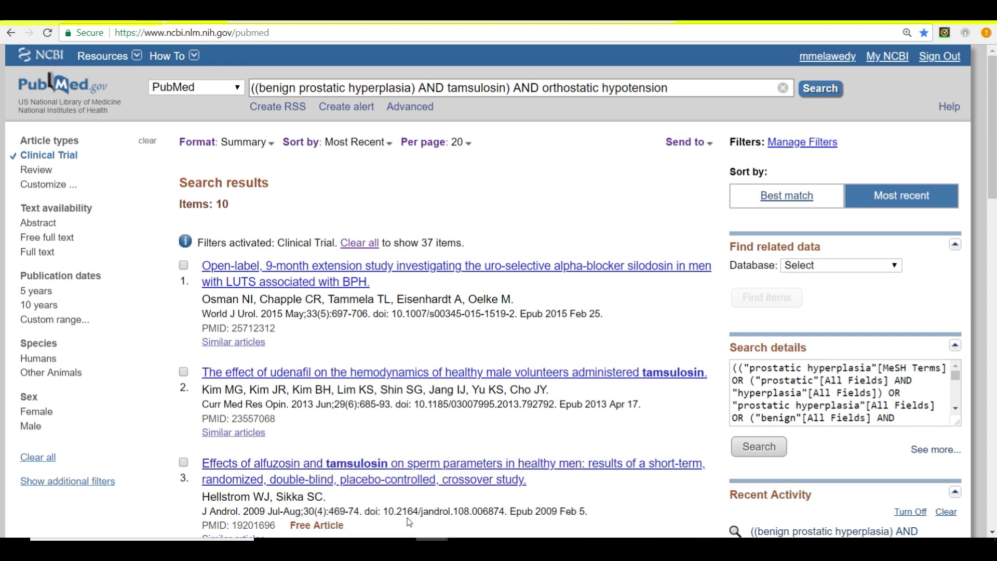
key(ctrl+t)
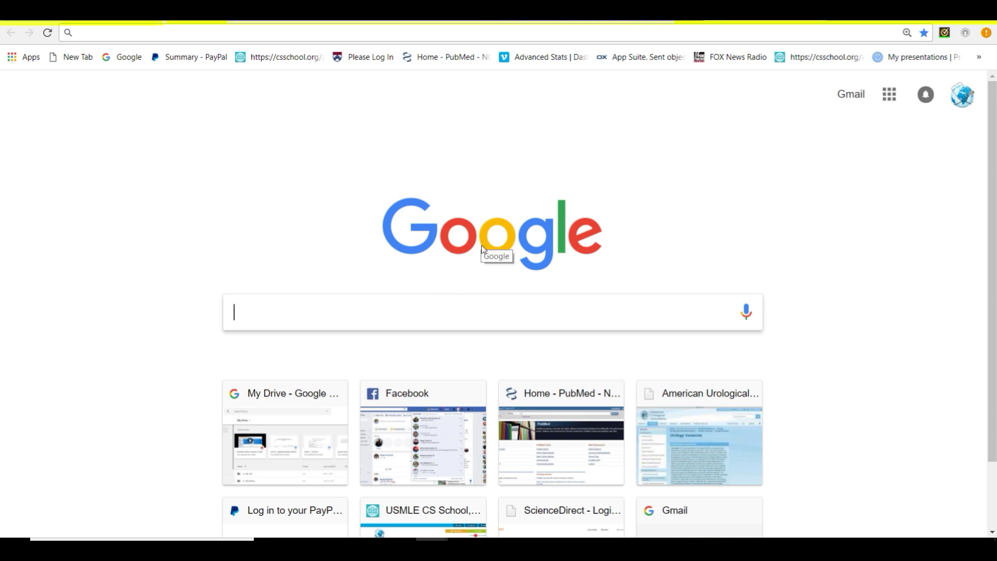
text(the)
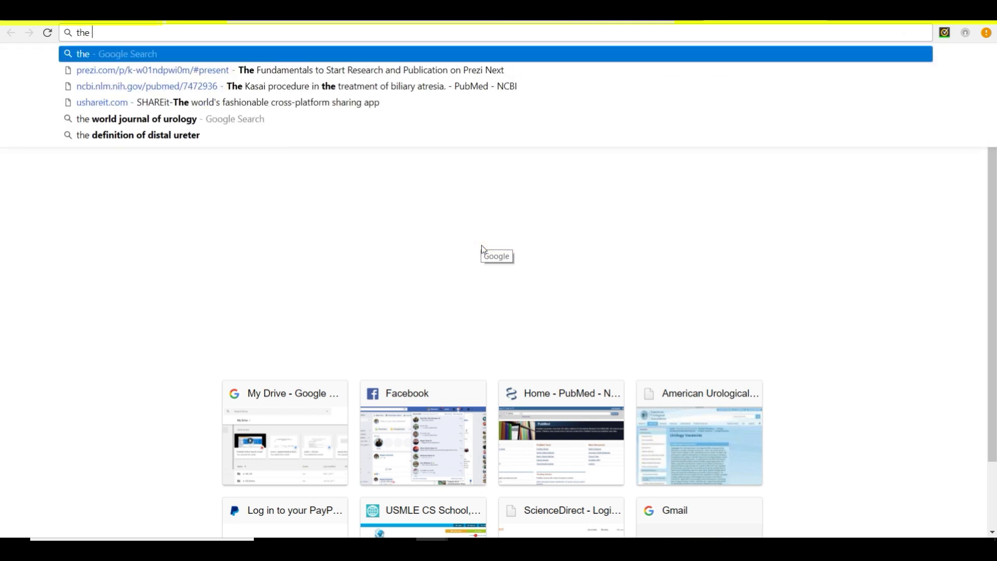
key(BackSpace)
key(BackSpace)
key(BackSpace)
text(o)
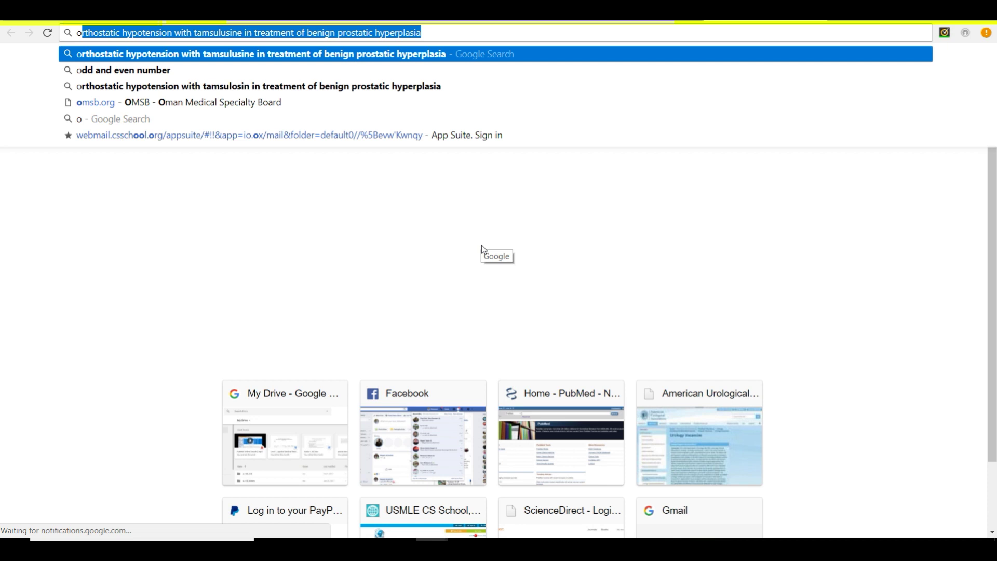
key(Return)
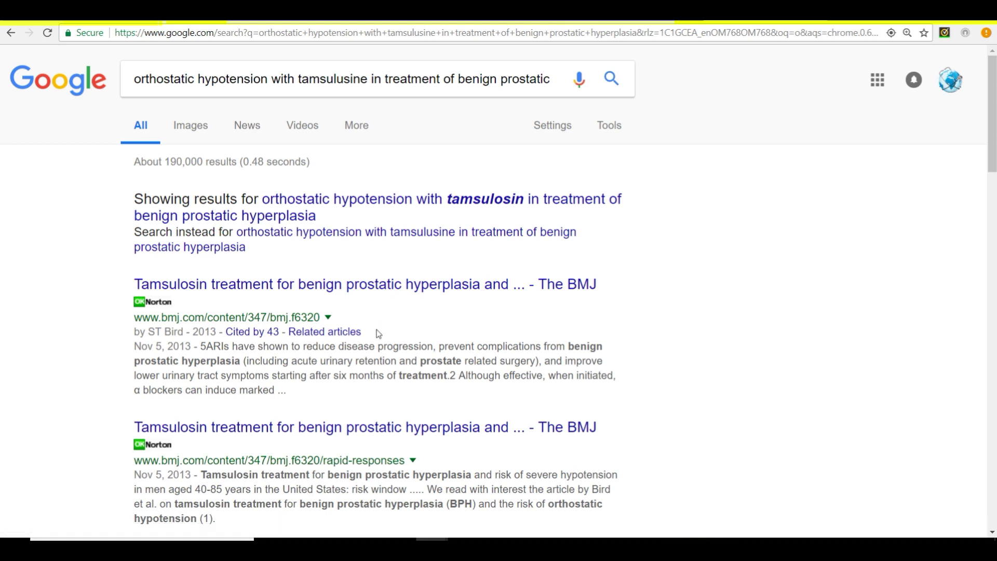
Step: Open the BMJ article on tamsulosin treatment and severe hypotension, view its PDF and highlight "hypotension" in the title
click(336, 295)
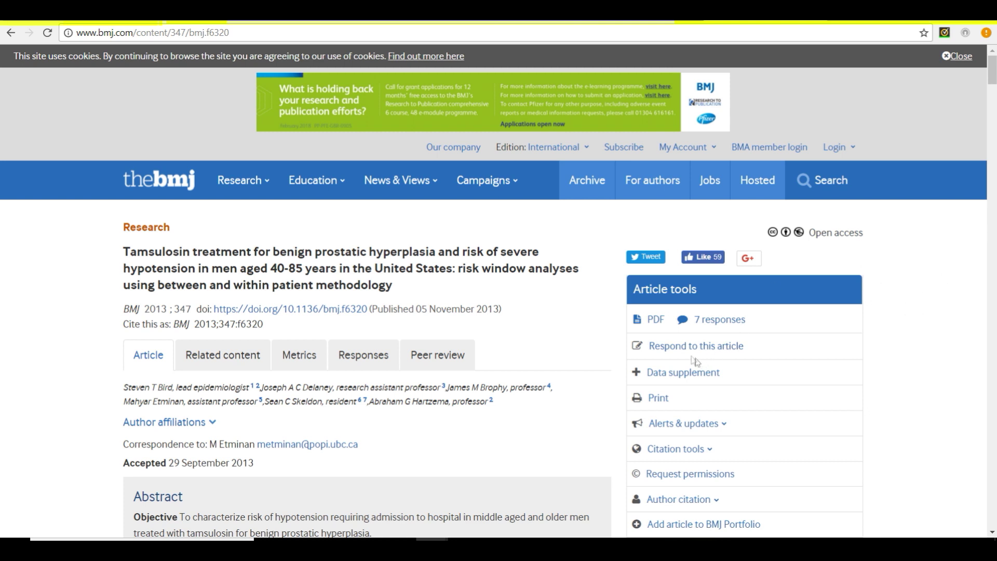
click(656, 320)
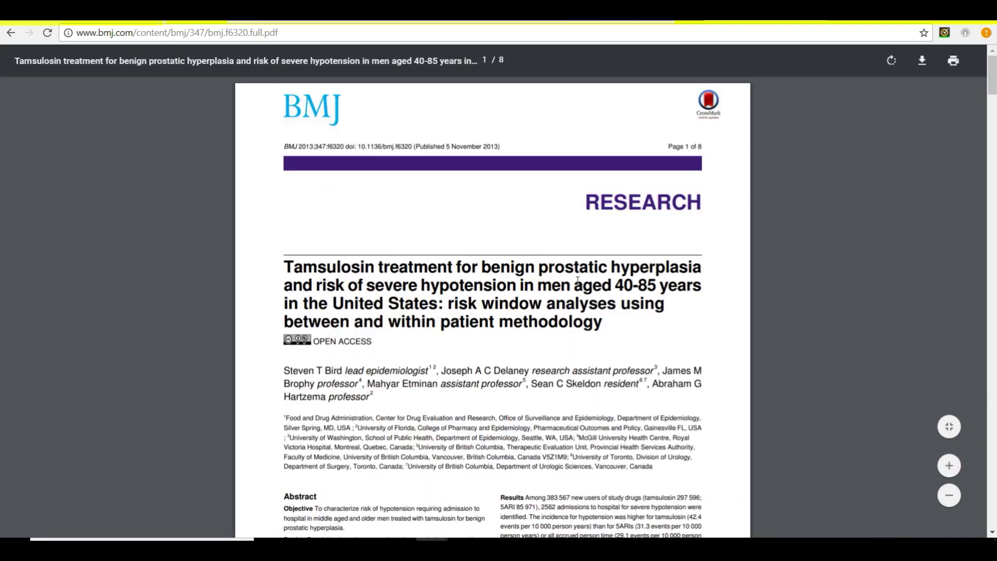
key(ctrl+plus)
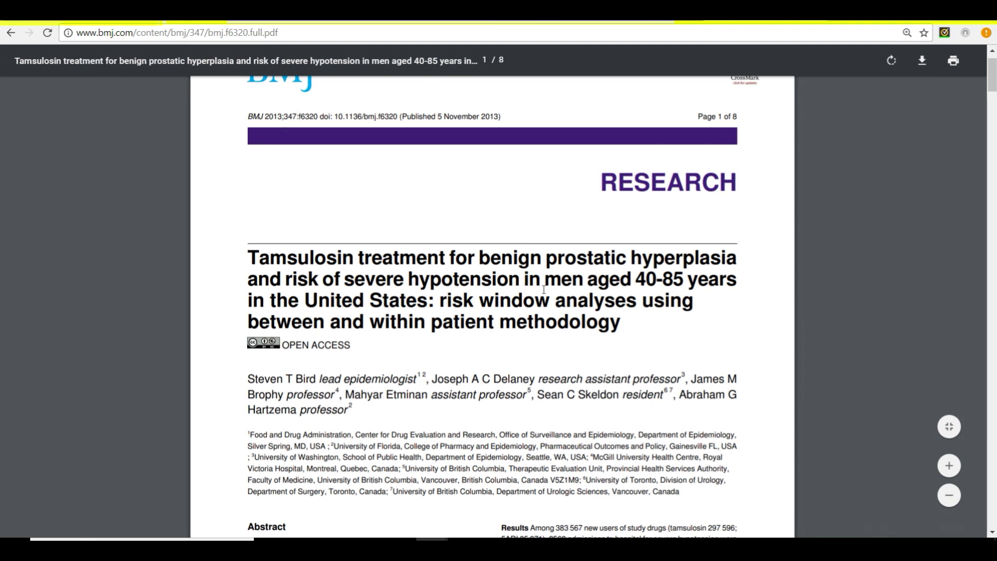
drag(520, 281, 419, 281)
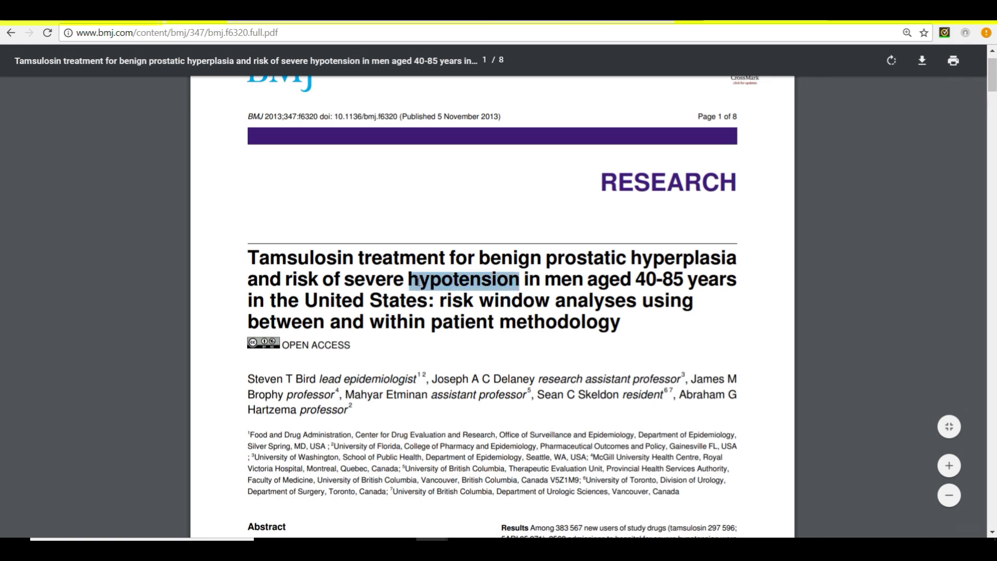
Step: Skim the BMJ PDF through to the reference list on page 5 and highlight part of reference 1
scroll(592, 324, down, 6)
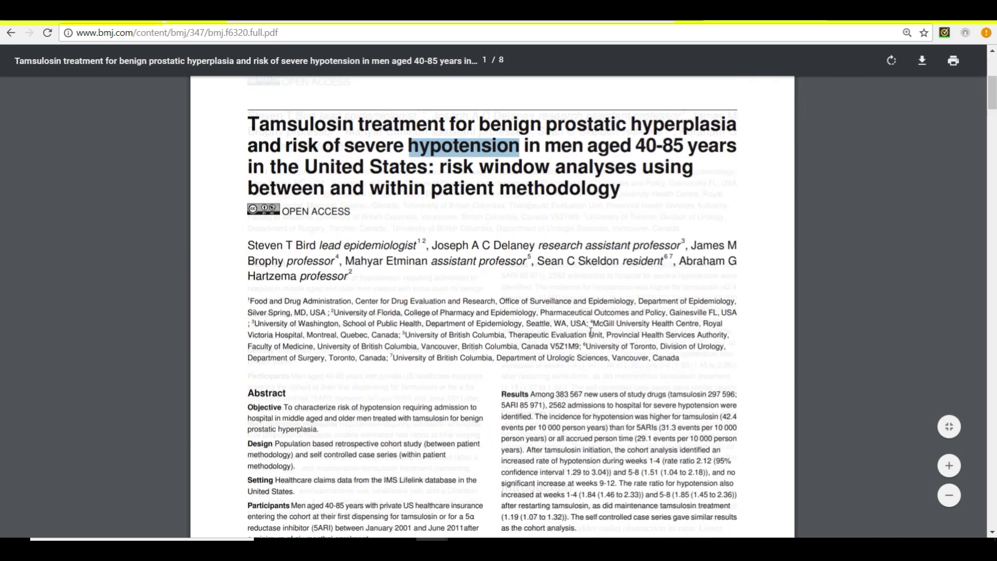
scroll(584, 312, down, 5)
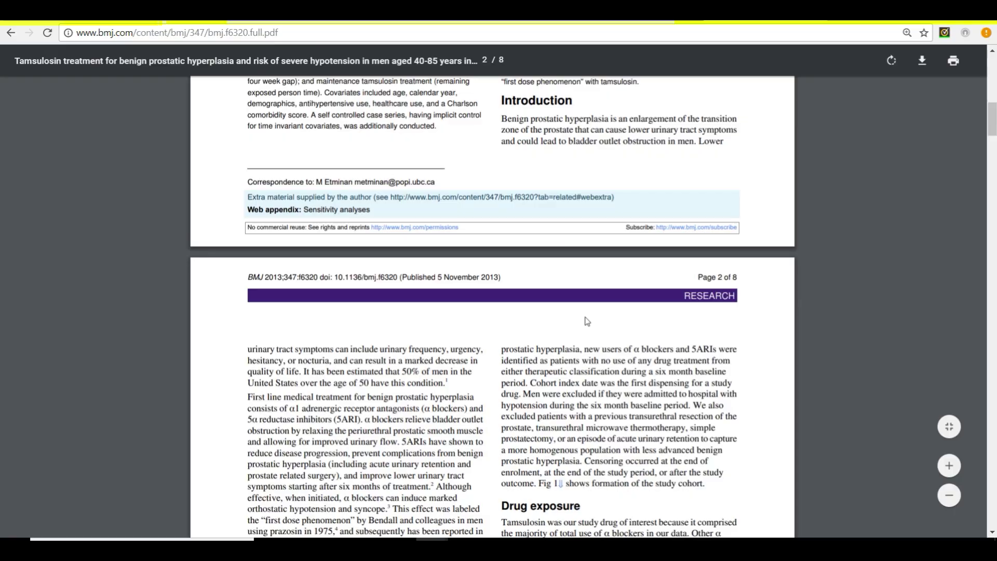
scroll(587, 323, down, 15)
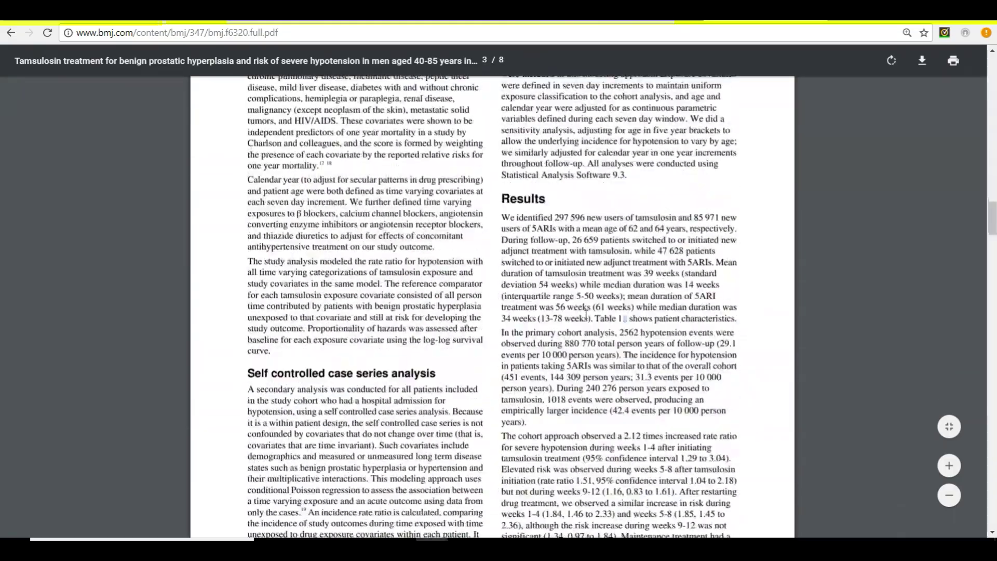
scroll(586, 313, down, 5)
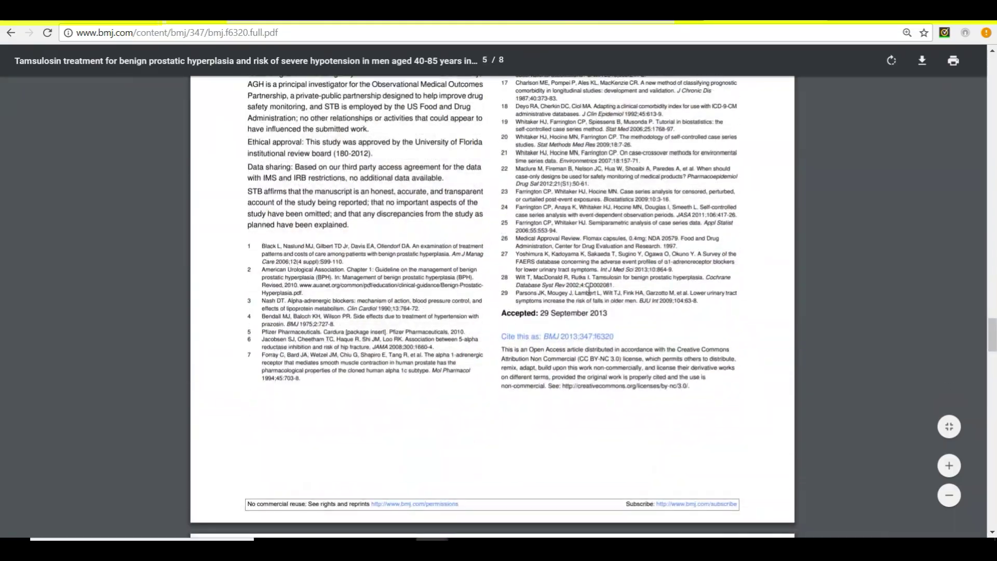
ctrl+scroll(588, 290, up, 3)
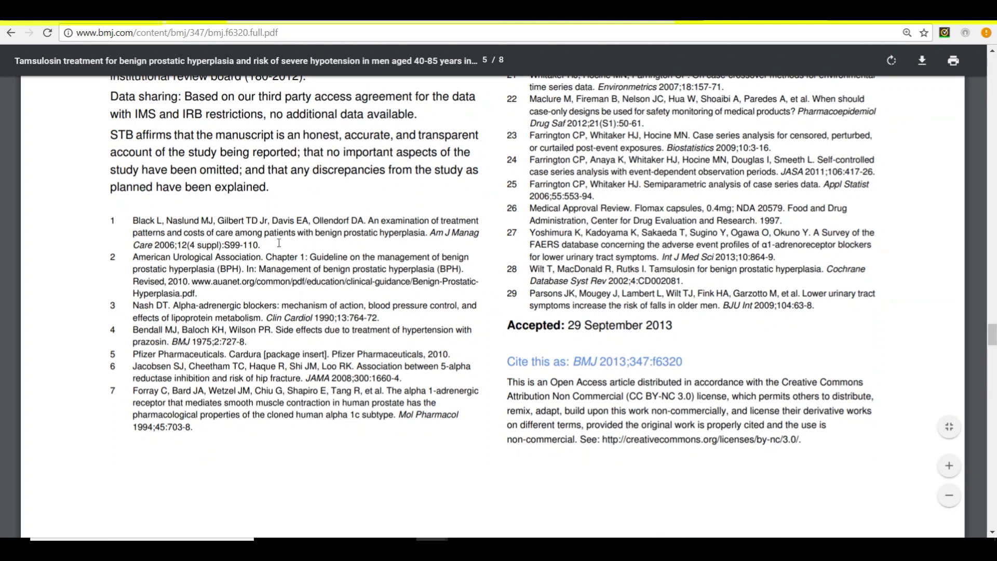
drag(284, 243, 246, 220)
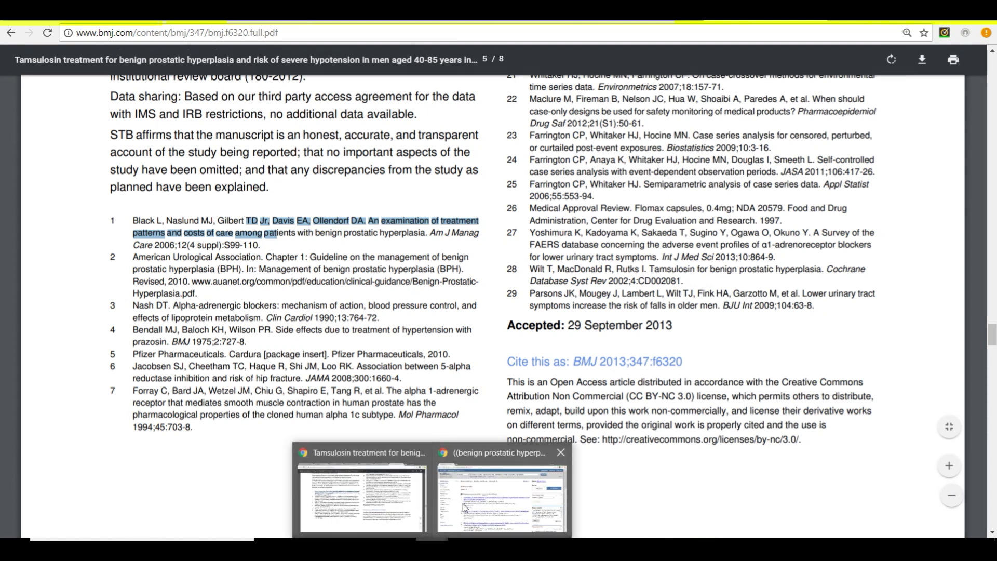
Step: Return to the combined PubMed search results, clear the Clinical Trial filter and look through the list for a free article
click(463, 503)
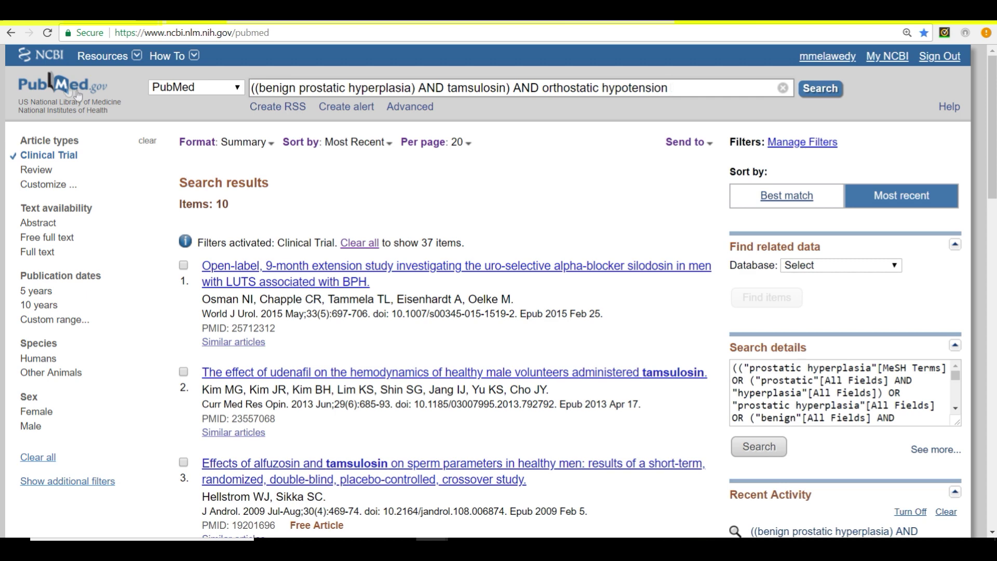
click(145, 143)
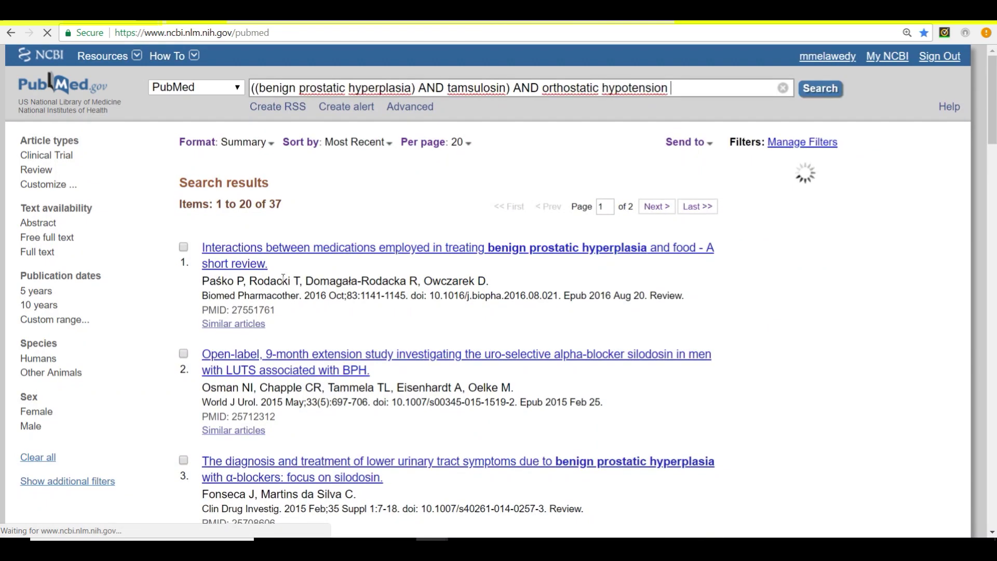
scroll(373, 352, down, 3)
scroll(374, 352, down, 6)
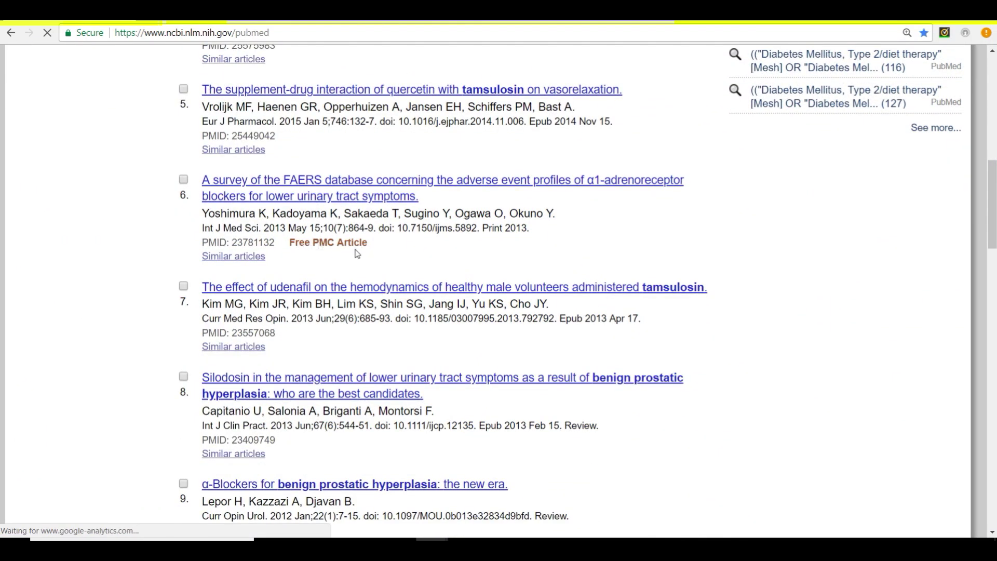
Step: Open the free FAERS database survey article in PMC full text and skim it down to its references
click(320, 251)
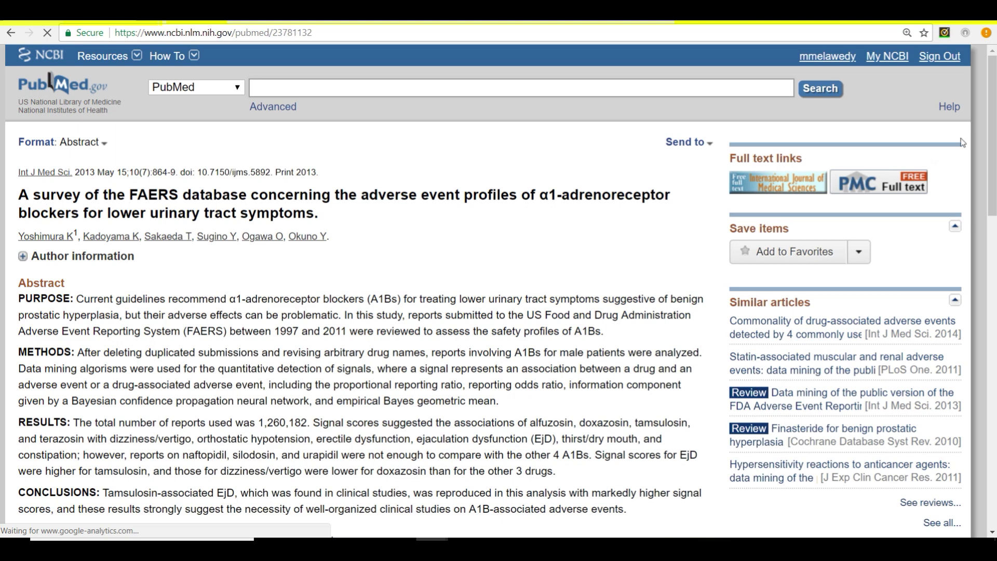
click(897, 184)
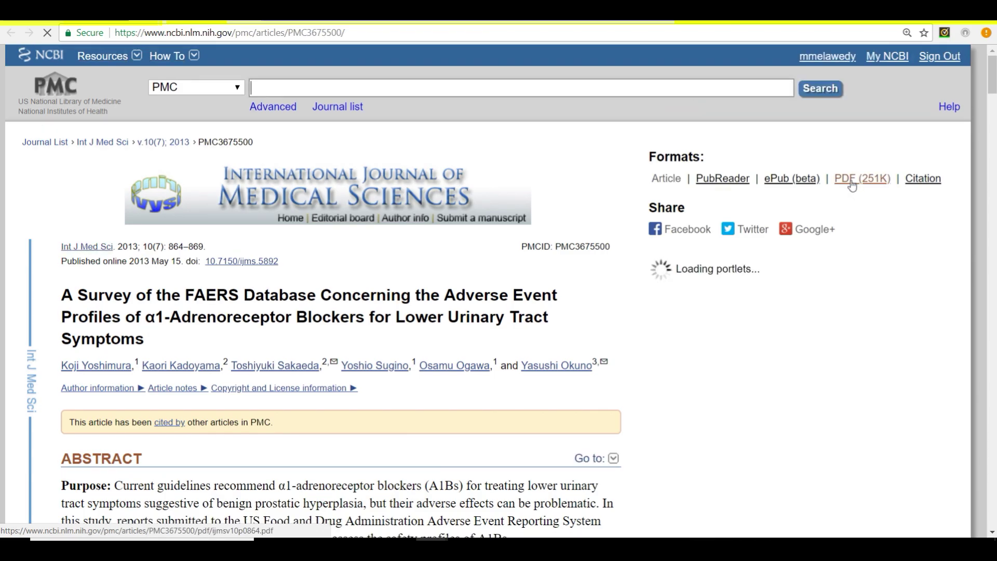
scroll(579, 332, down, 20)
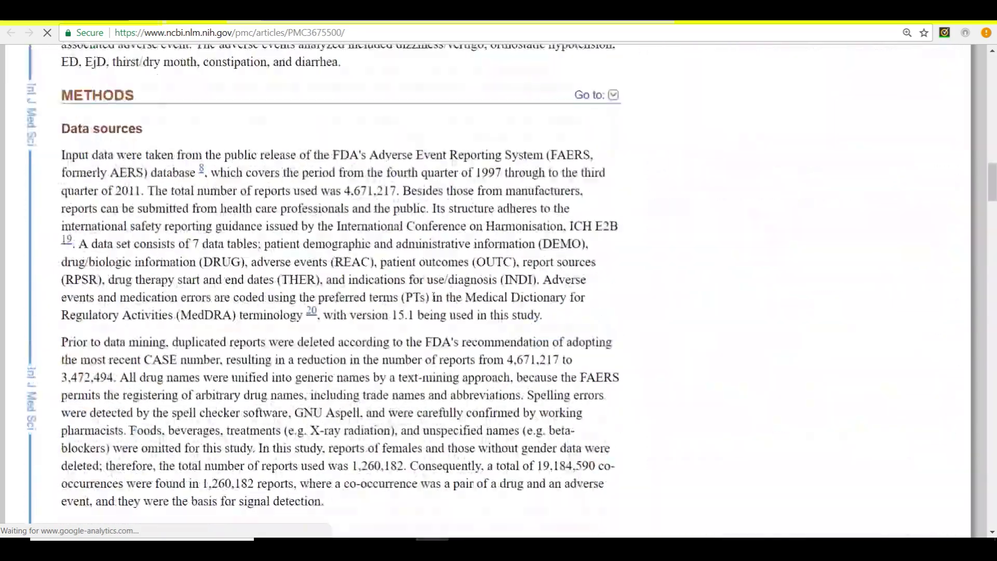
scroll(433, 296, down, 20)
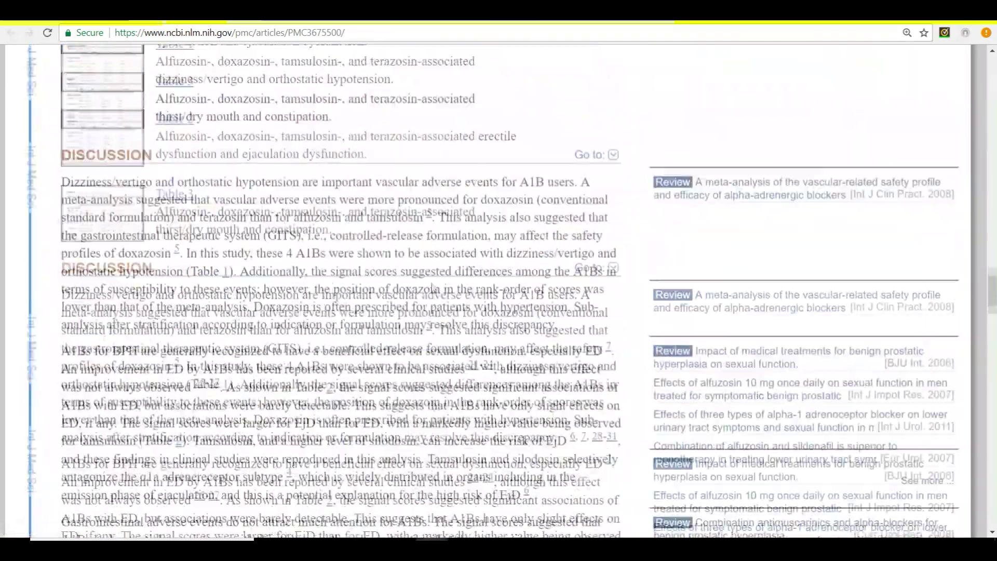
scroll(429, 290, down, 20)
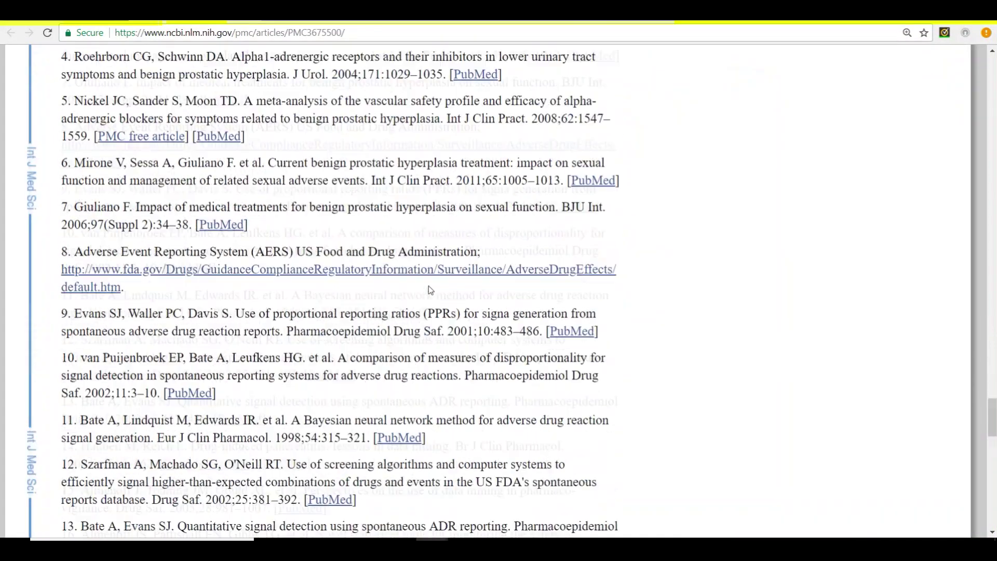
scroll(431, 290, up, 1)
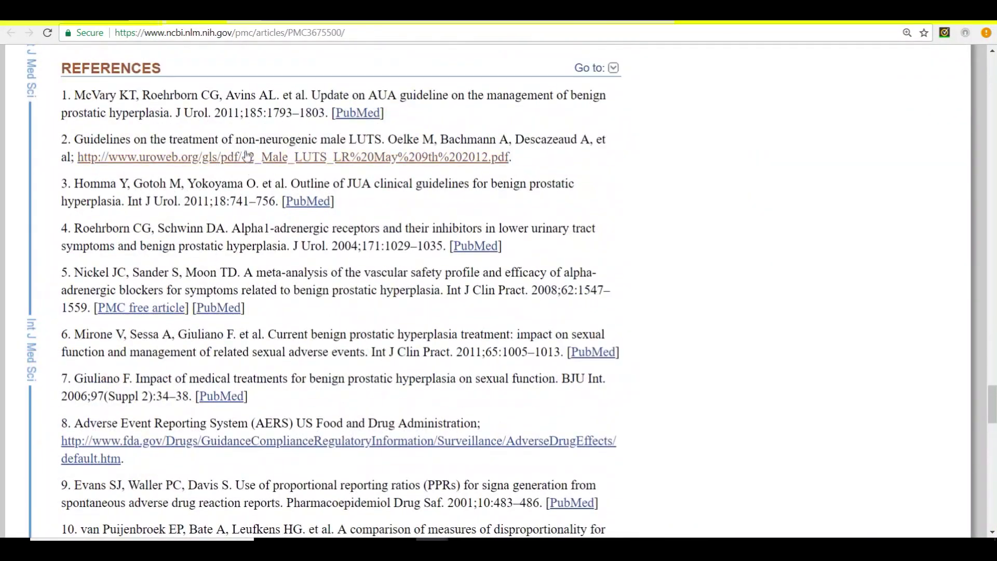
Step: Open the PubMed record of reference 1, show its export destinations, and close the record
click(346, 115)
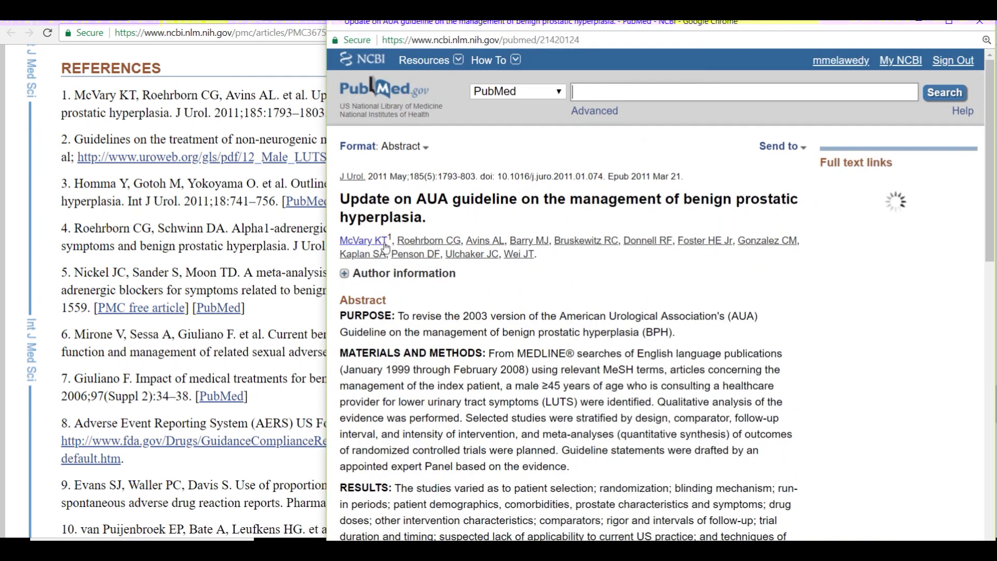
click(803, 151)
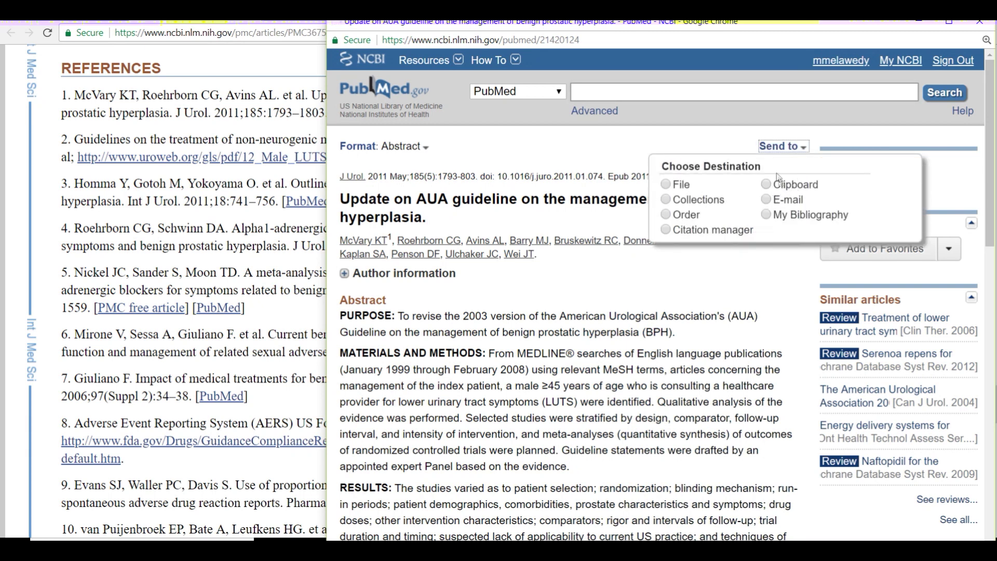
click(974, 30)
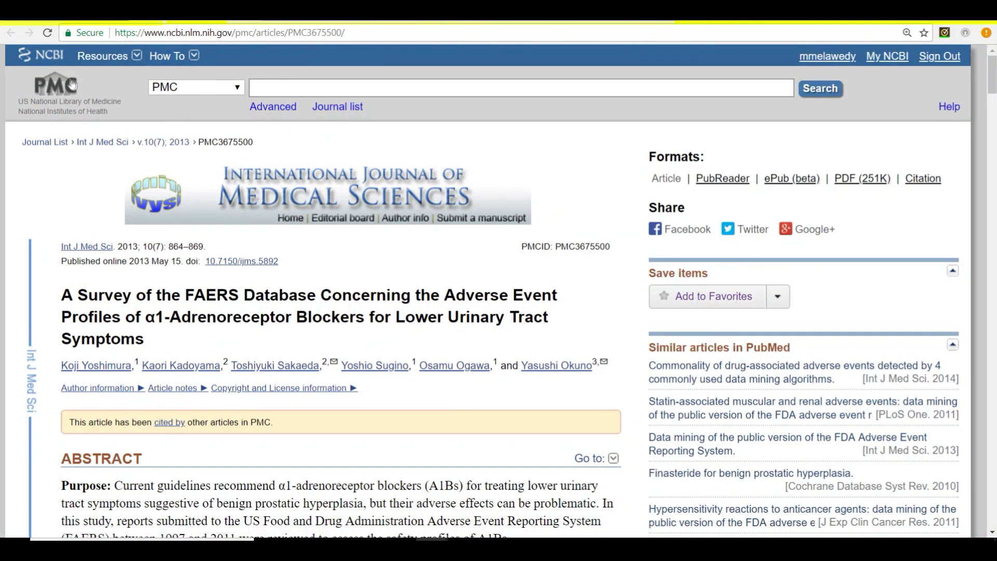
Step: Return to the FAERS survey's PubMed abstract and set the search database to PMC
click(48, 33)
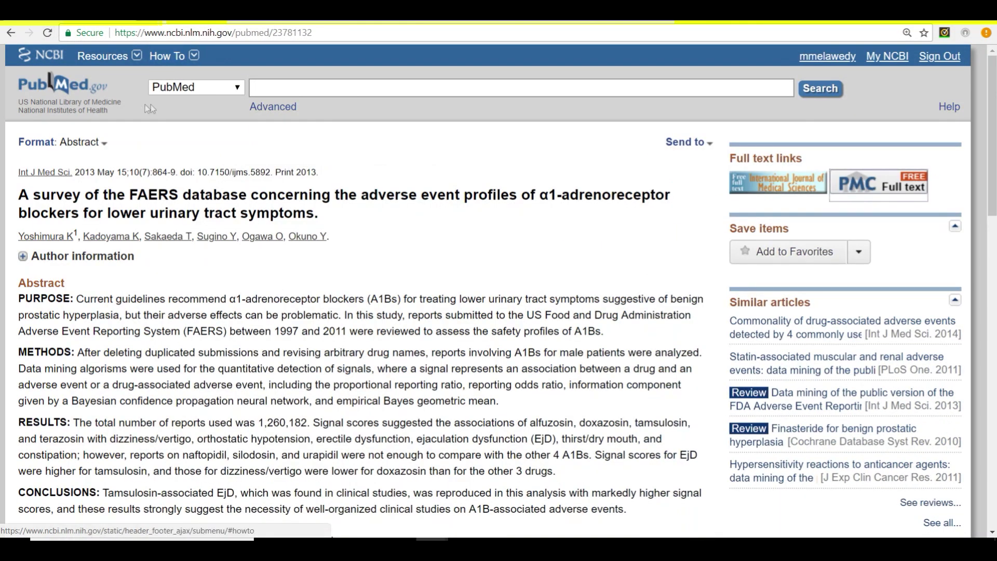
click(239, 88)
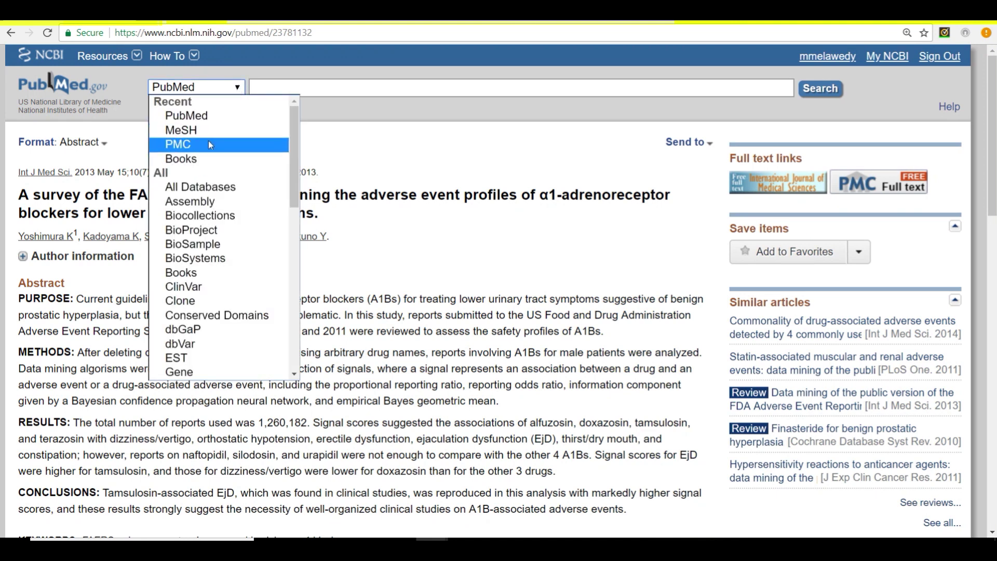
click(208, 142)
click(282, 87)
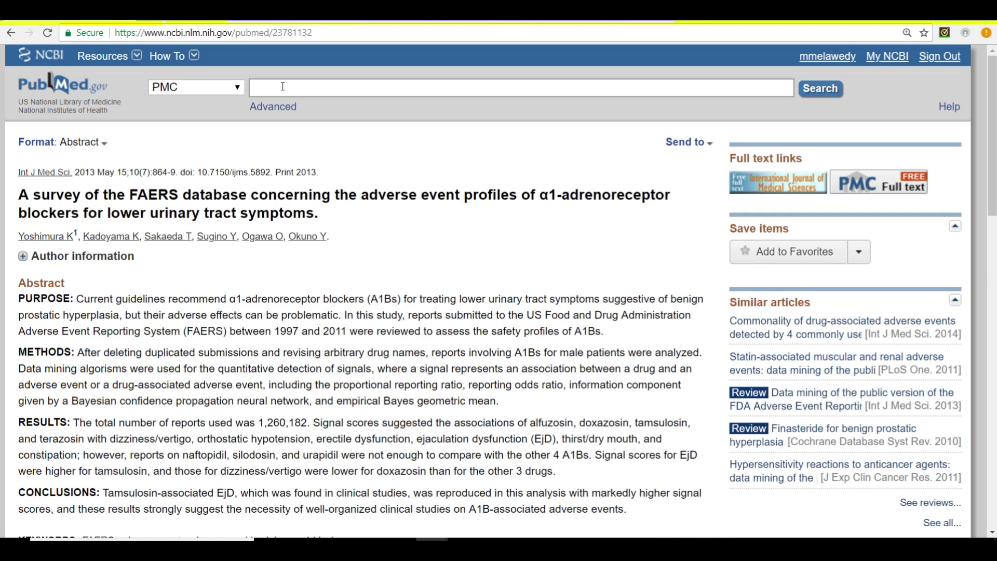
Step: Reuse the Google query "orthostatic hypotension with tamsulusine in treatment of benign prostatic hyperplasia" to search PMC
mouse_move(432, 538)
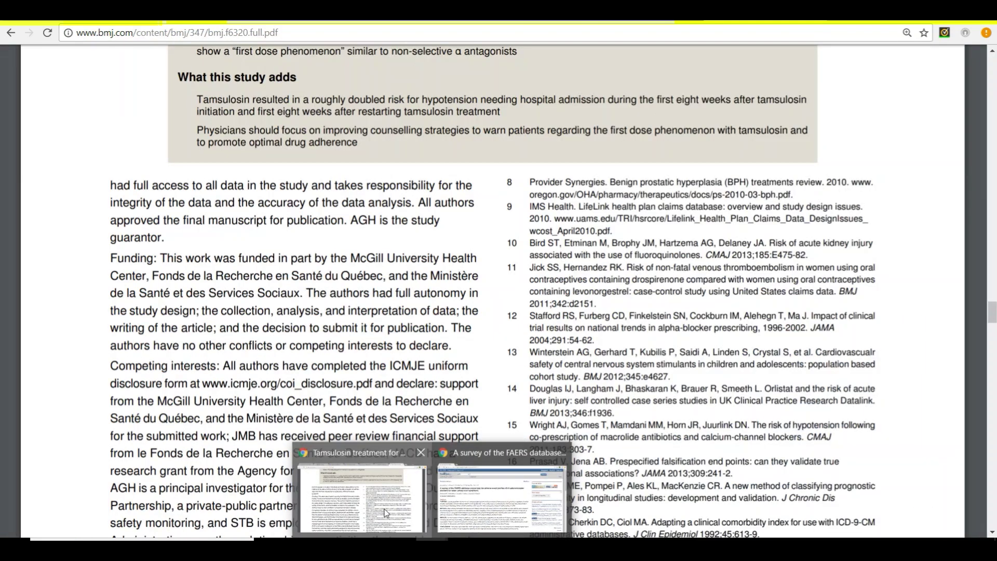
click(384, 509)
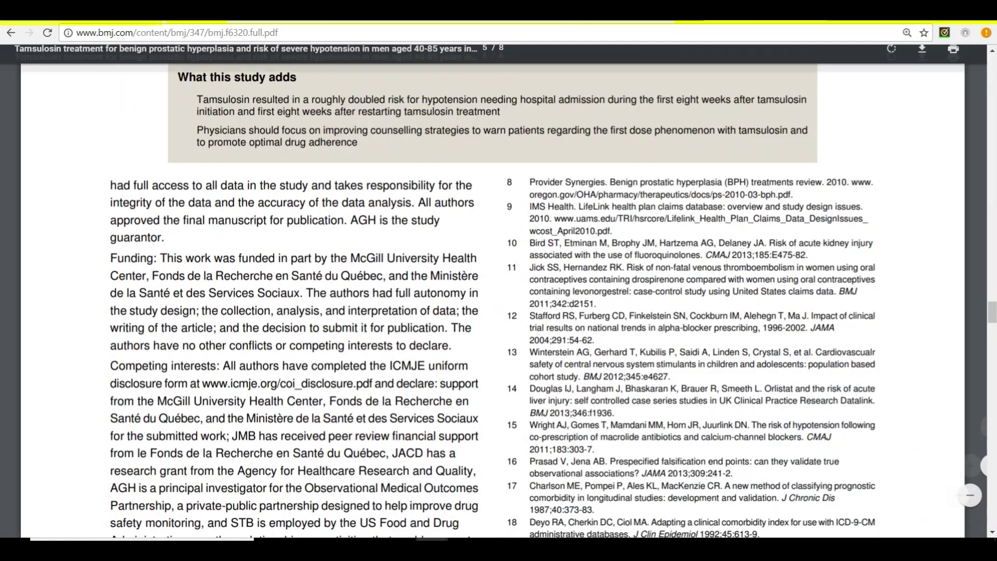
click(10, 33)
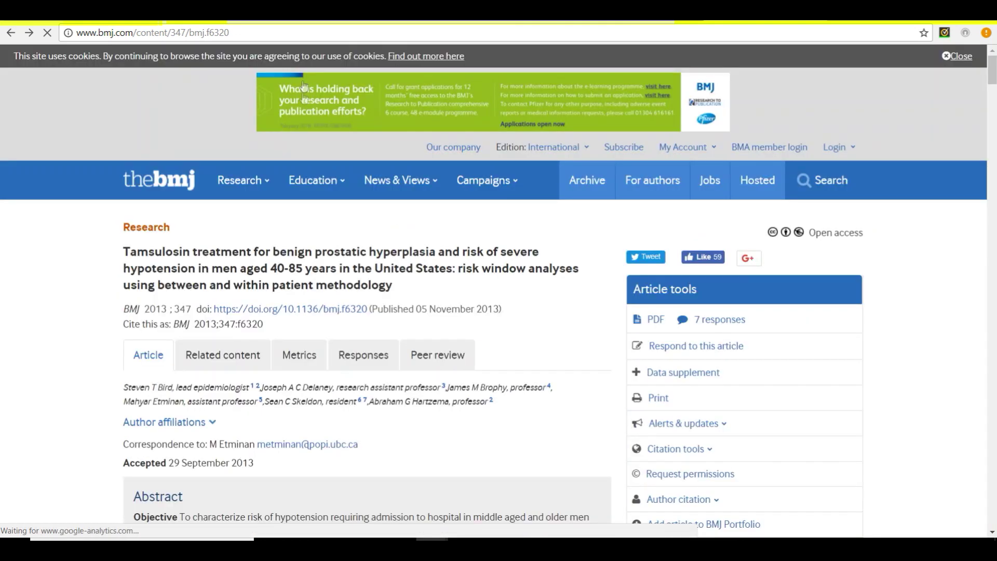
click(10, 33)
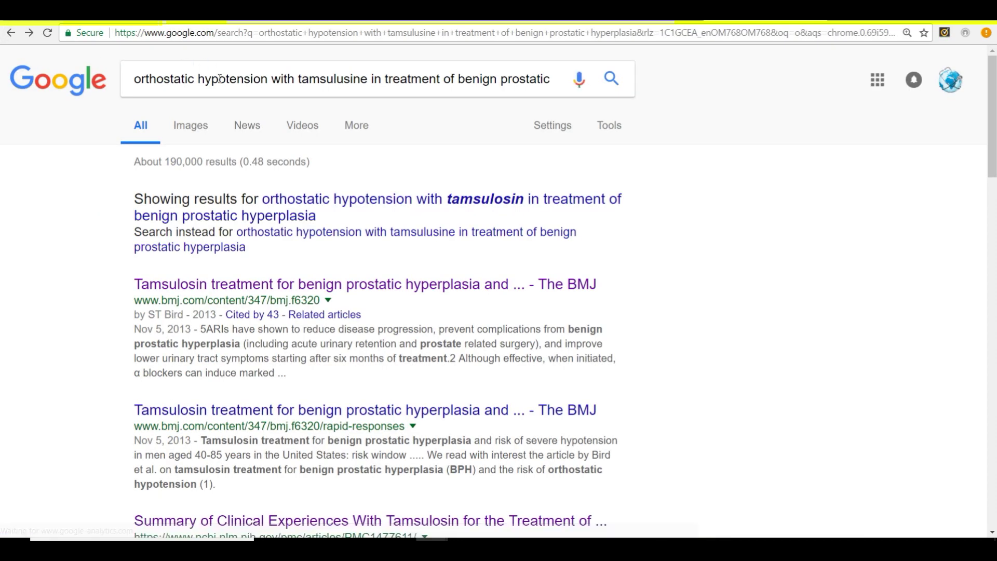
triple_click(220, 79)
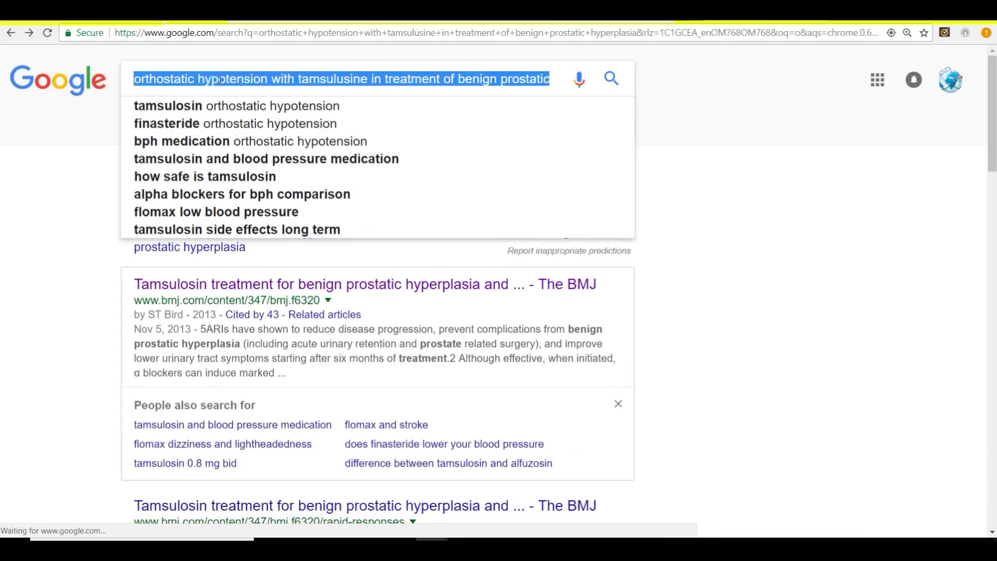
key(ctrl+Tab)
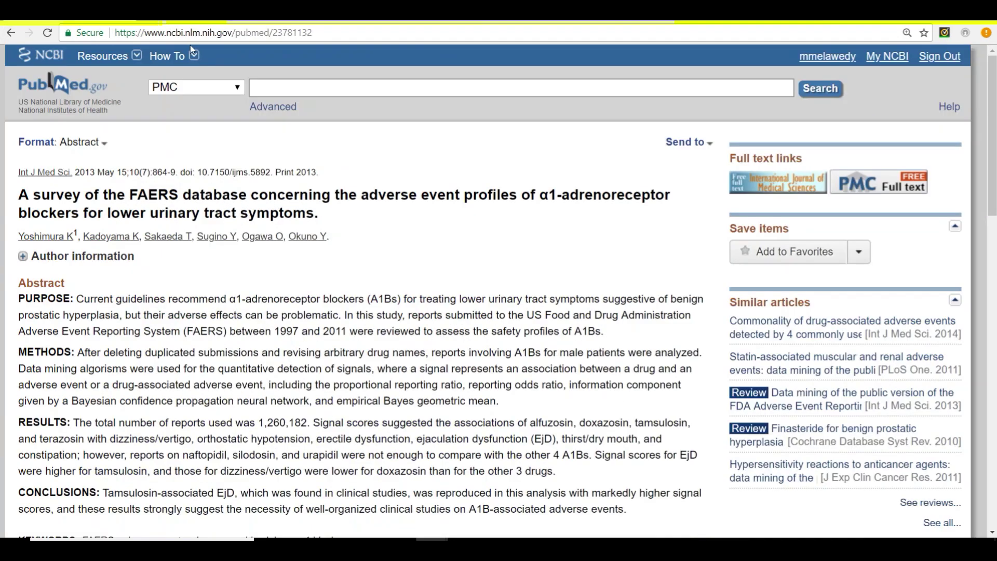
click(258, 89)
key(Return)
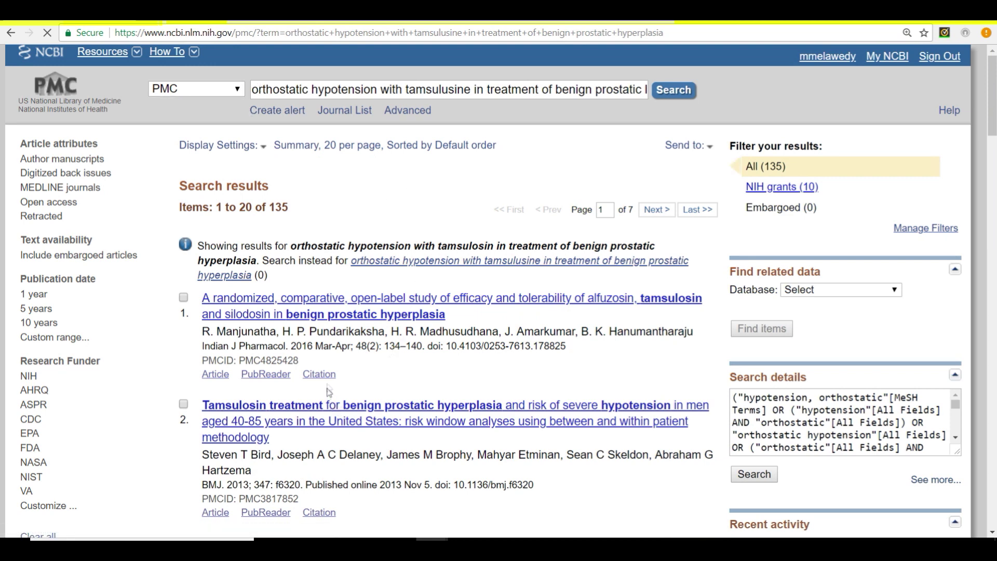
Step: Skim the PMC results and open the full article comparing alfuzosin, tamsulosin and silodosin in benign prostatic hyperplasia
scroll(328, 364, down, 4)
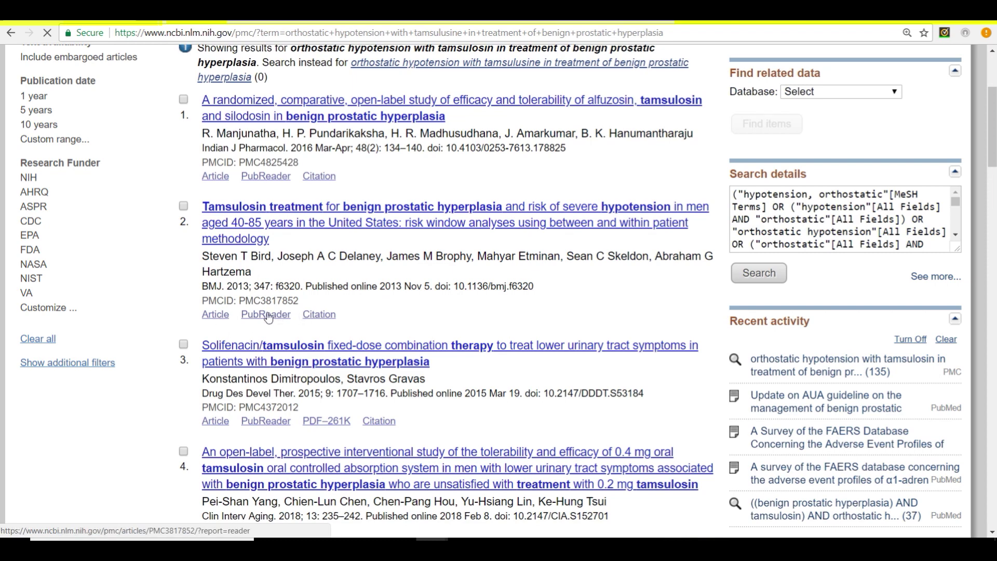
scroll(227, 310, up, 3)
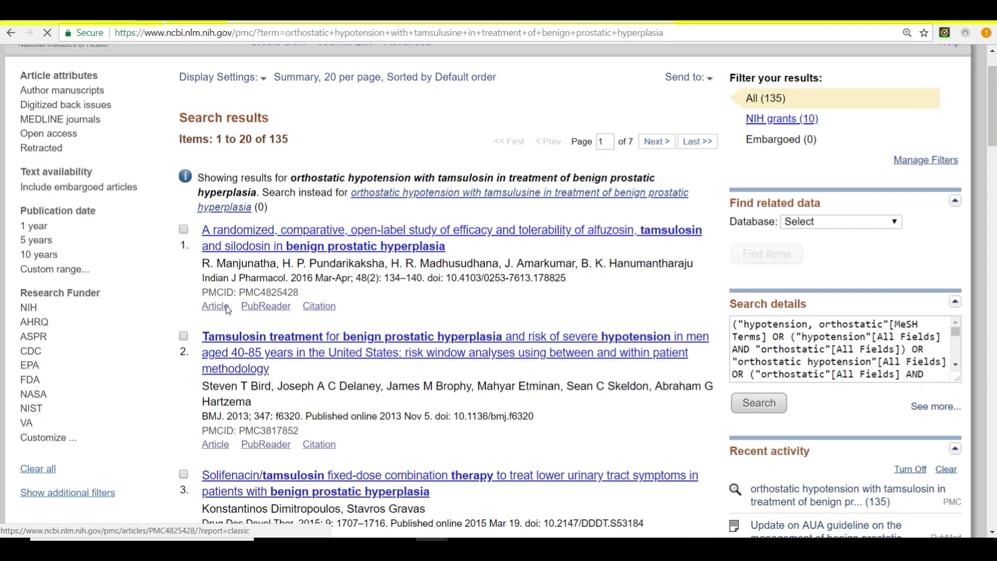
click(226, 305)
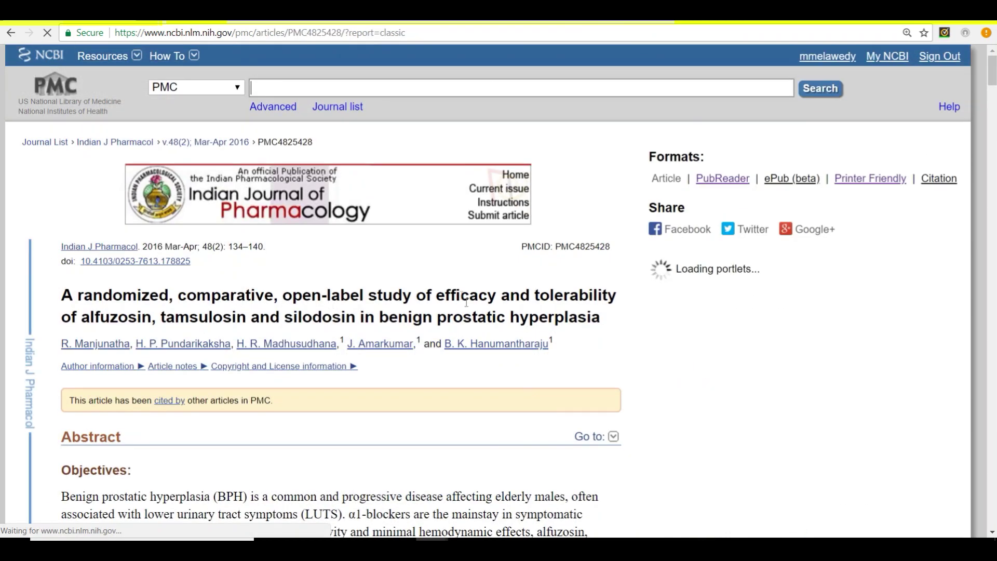
Step: Skim the opened PMC article comparing alfuzosin, tamsulosin and silodosin in benign prostatic hyperplasia
scroll(465, 302, down, 6)
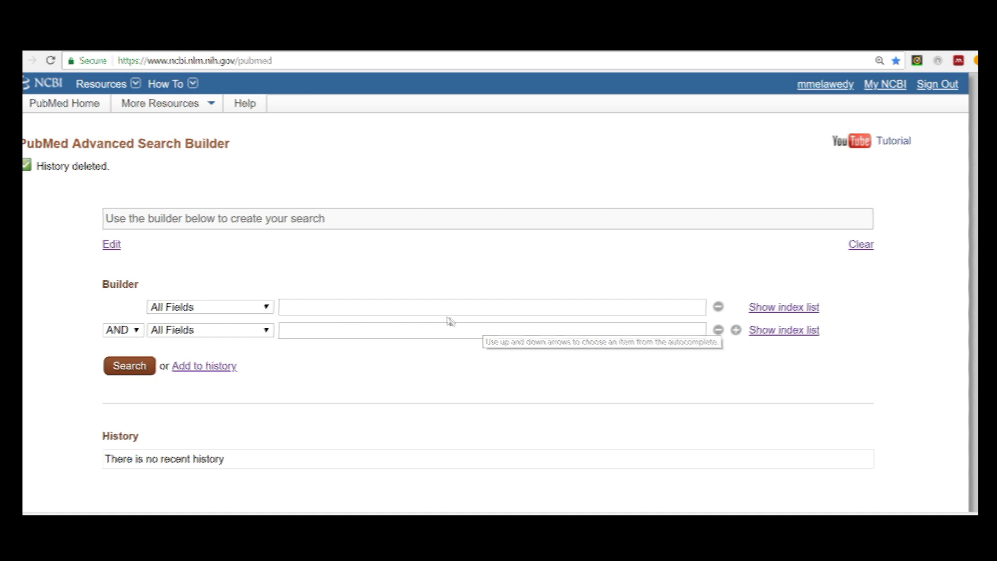
Step: Add separate all-fields searches for "HIV" and "AIDS" to the PubMed advanced search history
click(432, 302)
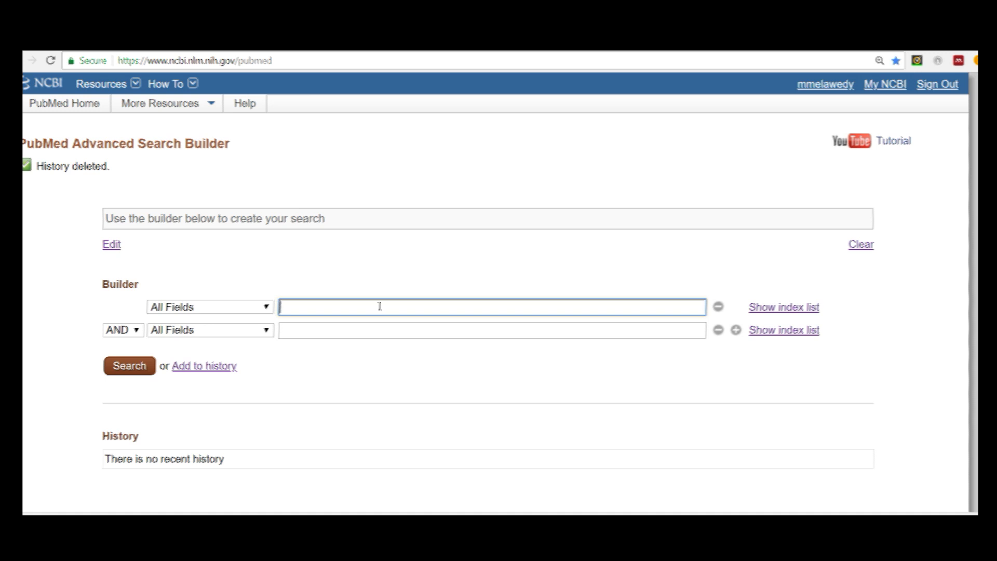
text(HI)
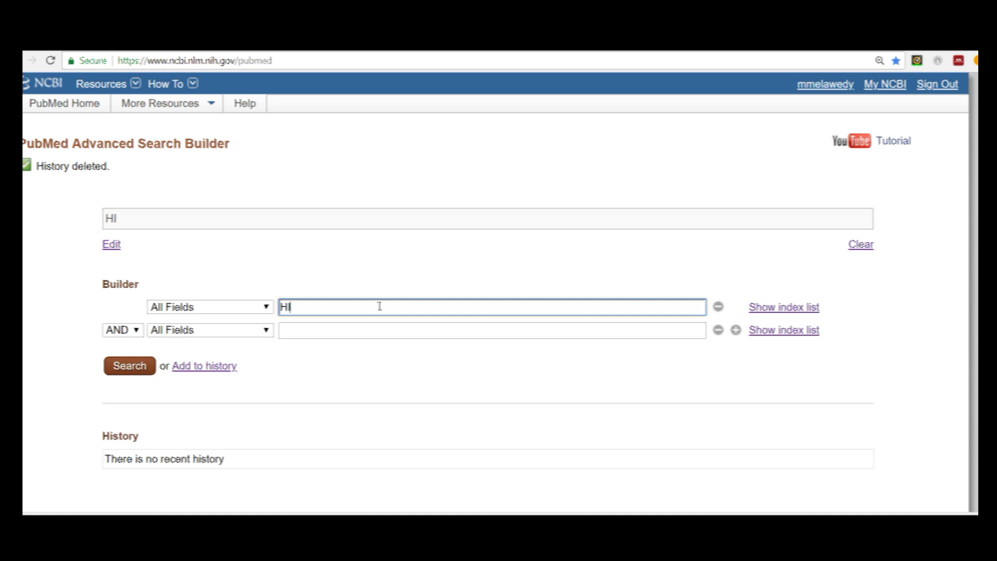
text(V)
click(192, 366)
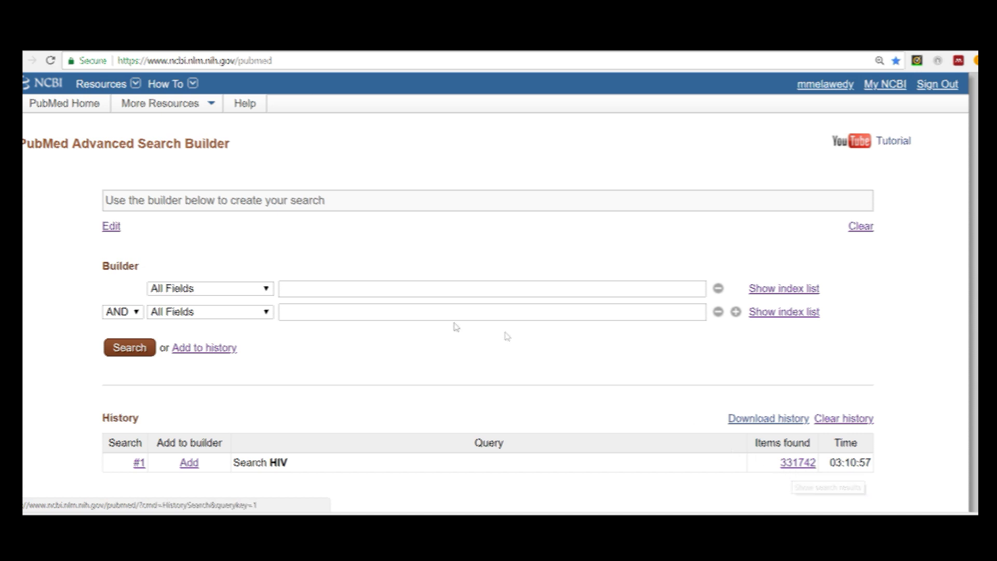
click(304, 287)
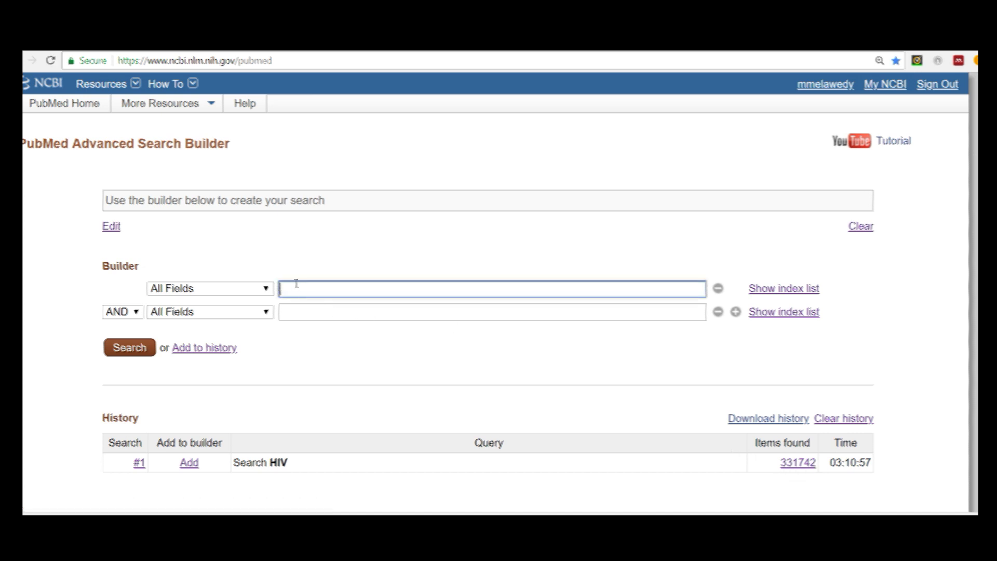
text(AI)
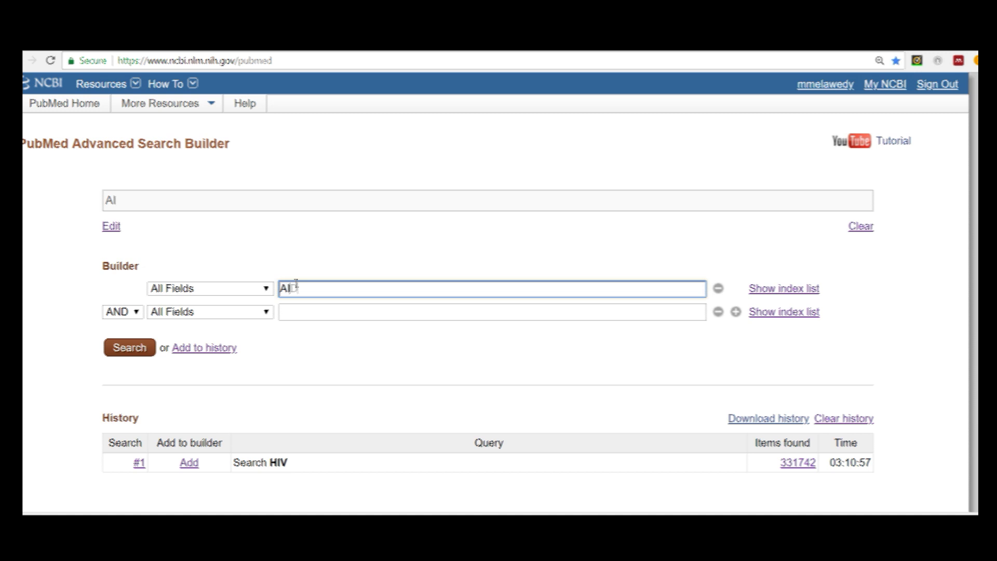
text(DS)
click(216, 349)
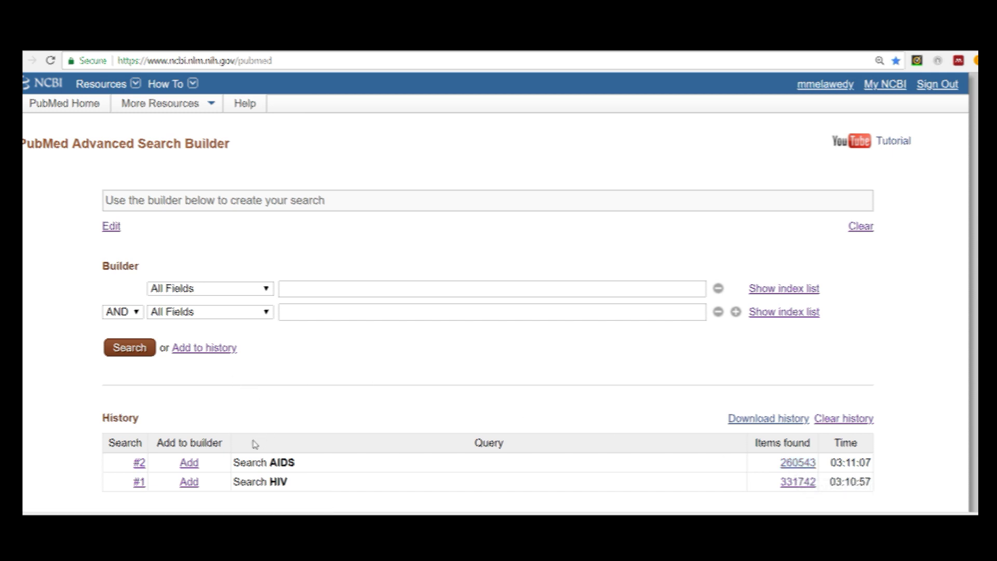
Step: Combine the AIDS and HIV history searches with OR and add the combined query to the history
click(190, 462)
click(191, 482)
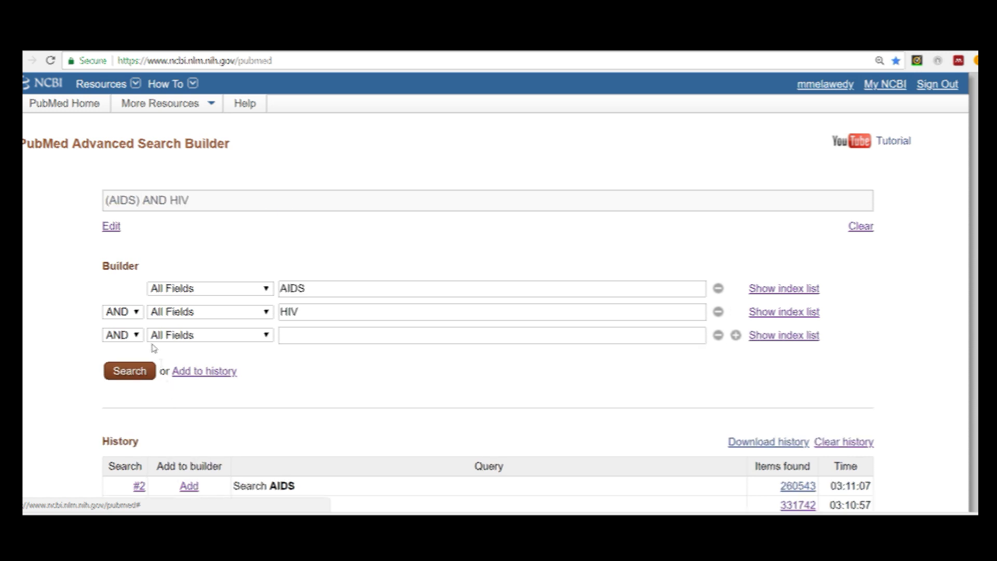
click(122, 312)
click(136, 340)
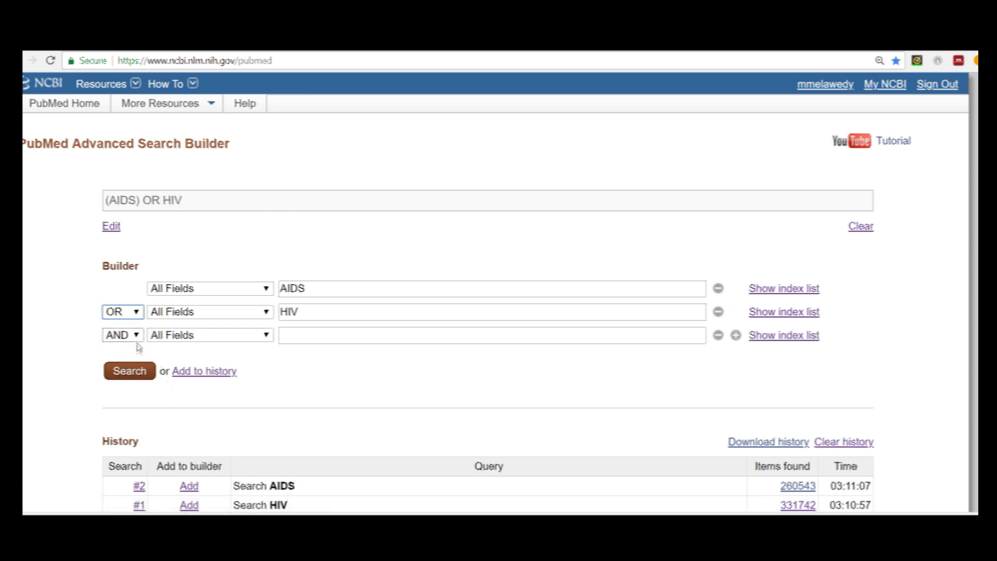
click(197, 373)
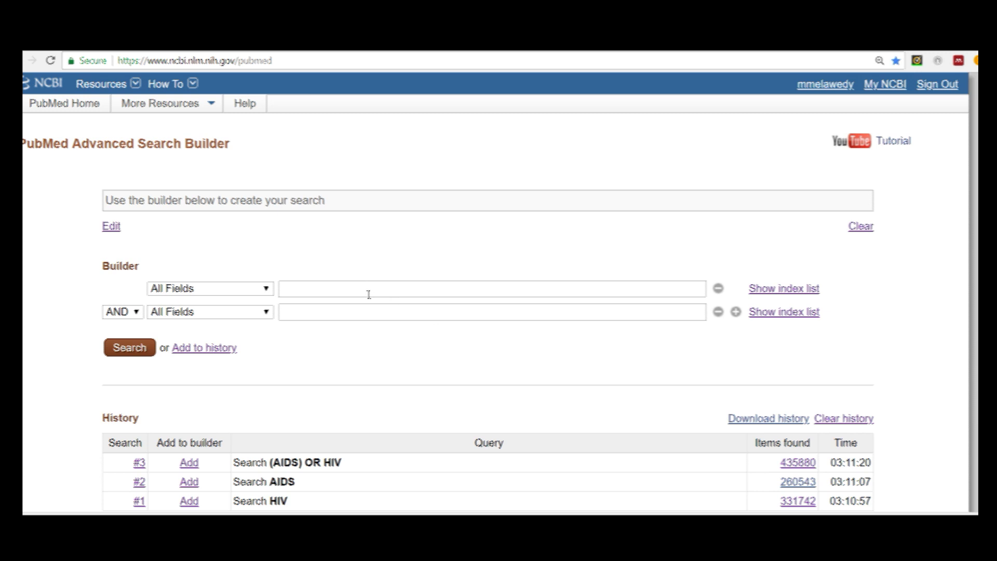
Step: Add separate all-fields searches for "Ureteric stone" and "Ureteric calculi" to the search history
click(302, 284)
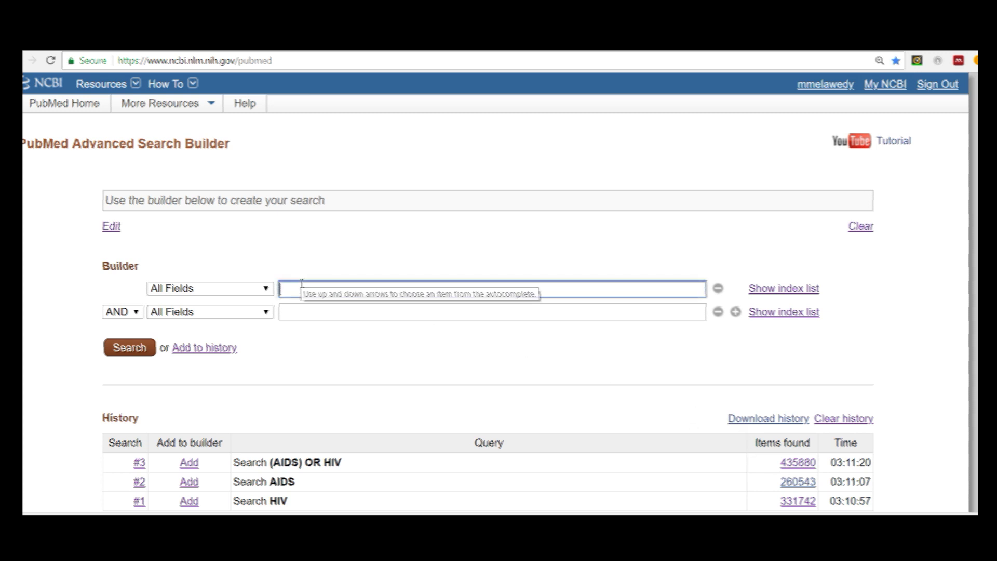
text(Ur)
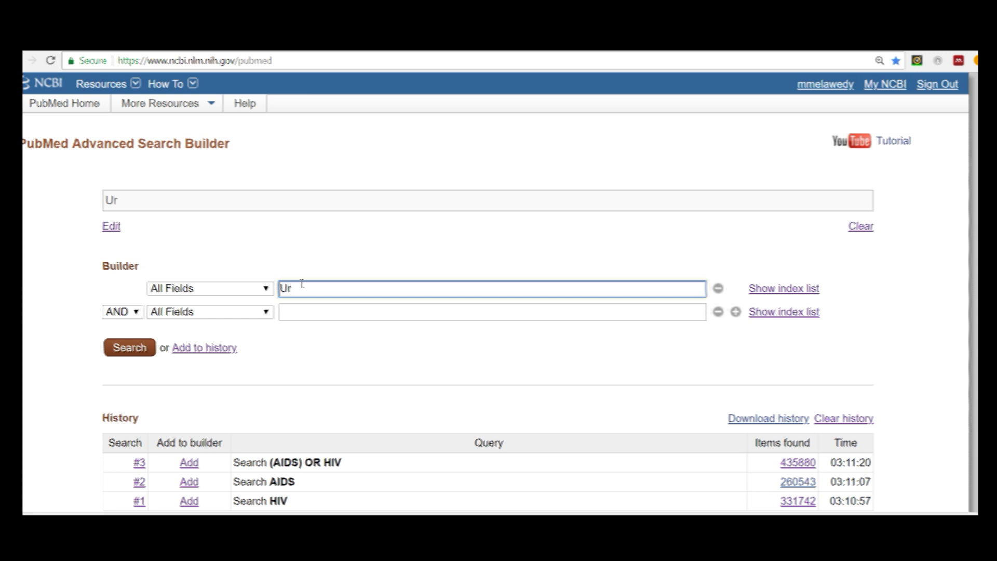
text(eteric stone)
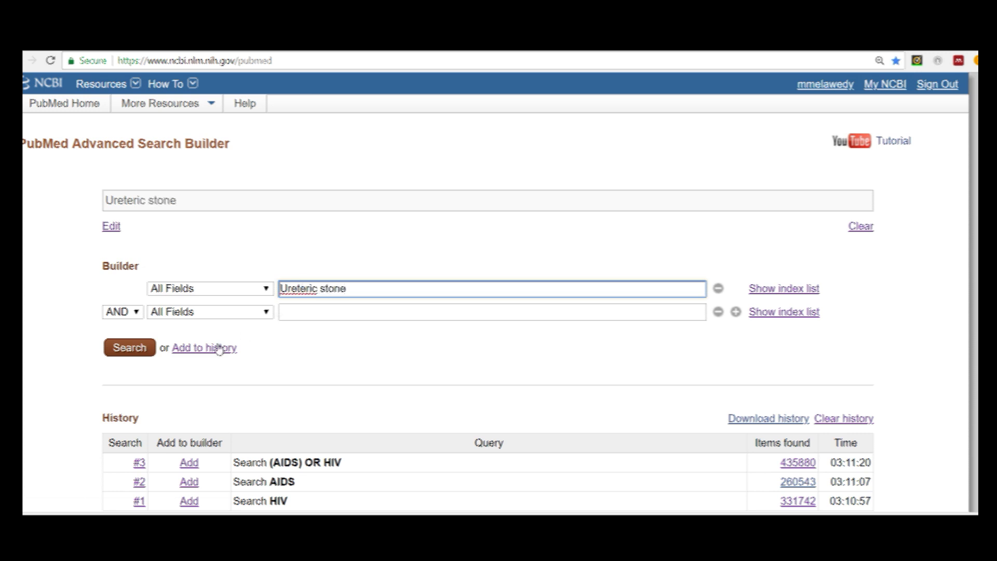
click(218, 348)
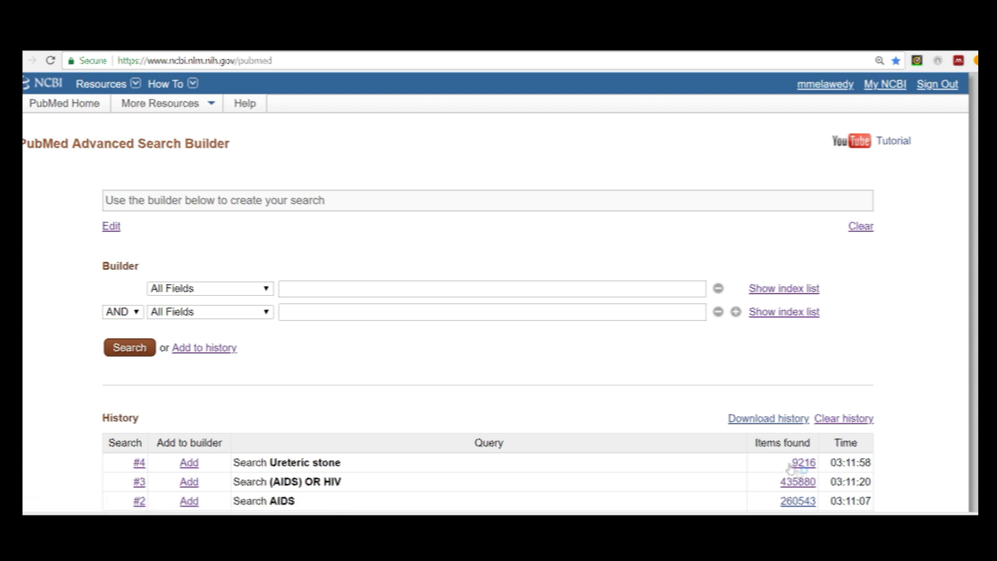
click(347, 292)
text(Ur)
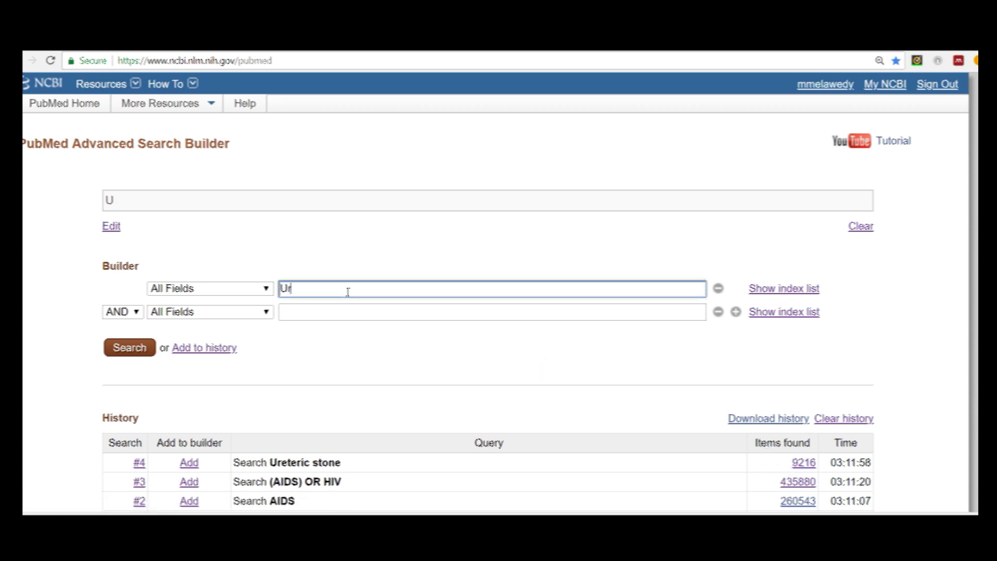
text(eteric calculi)
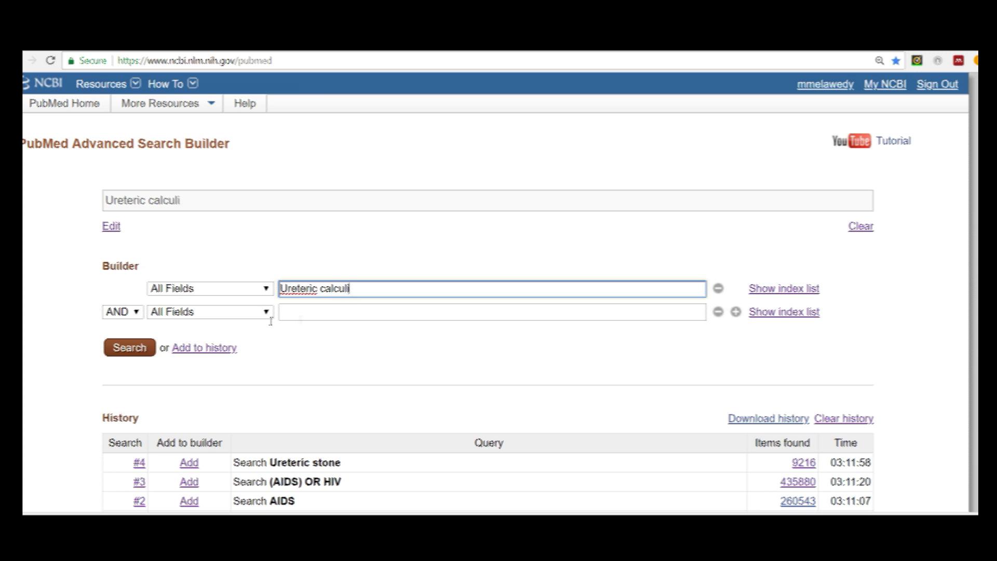
click(230, 352)
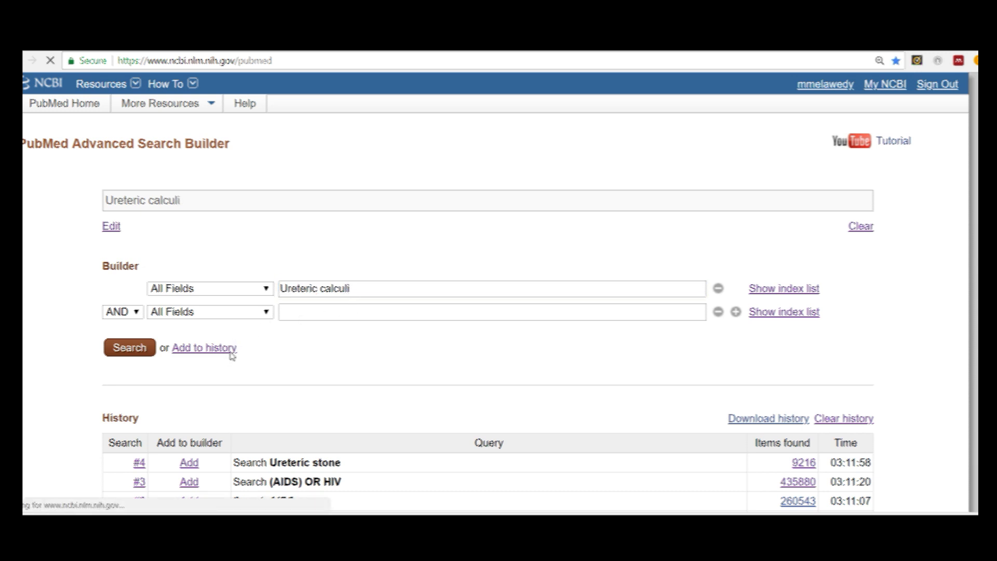
Step: Combine the Ureteric calculi and Ureteric stone history searches with OR and add the combined query to the history
scroll(597, 407, down, 1)
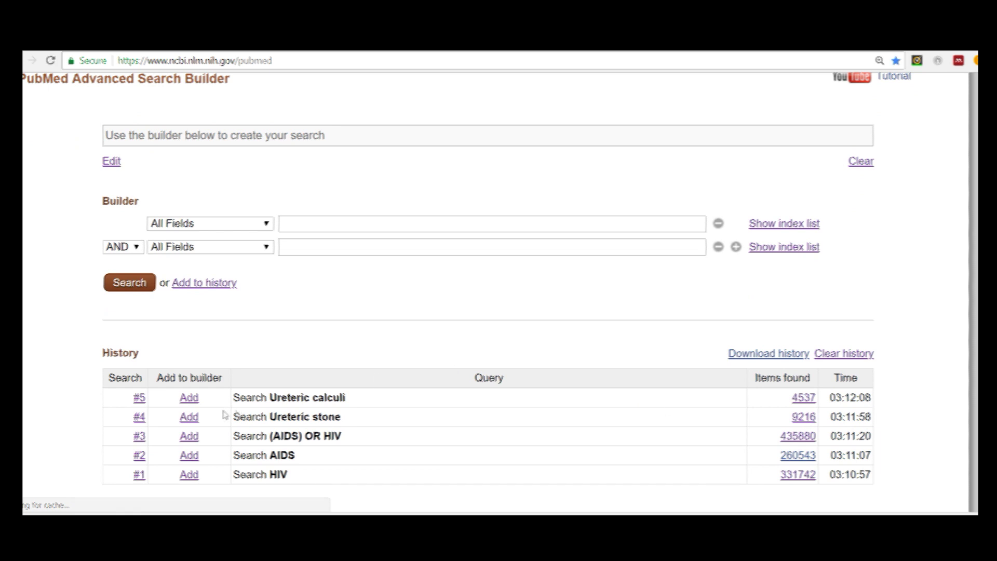
click(192, 404)
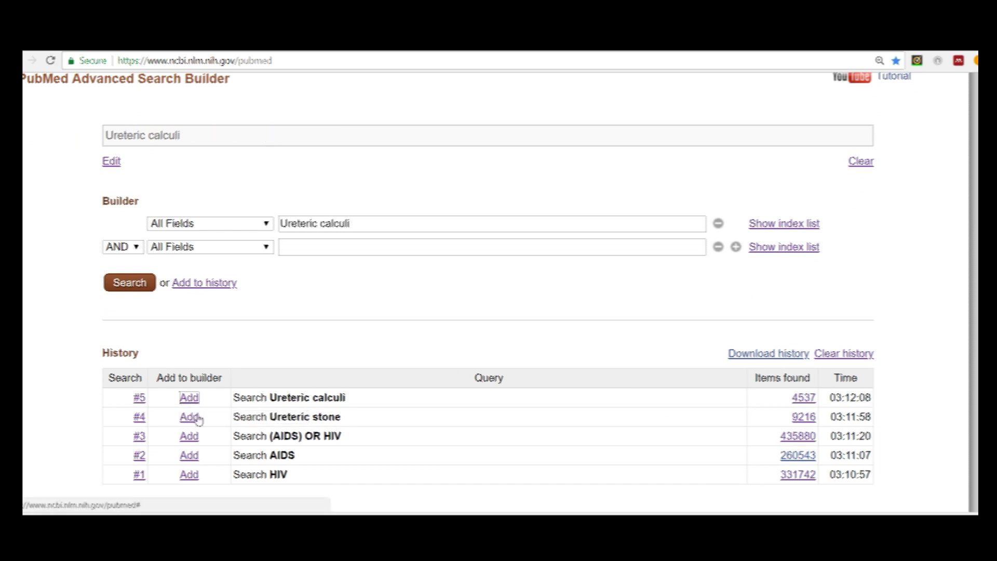
click(193, 416)
click(131, 249)
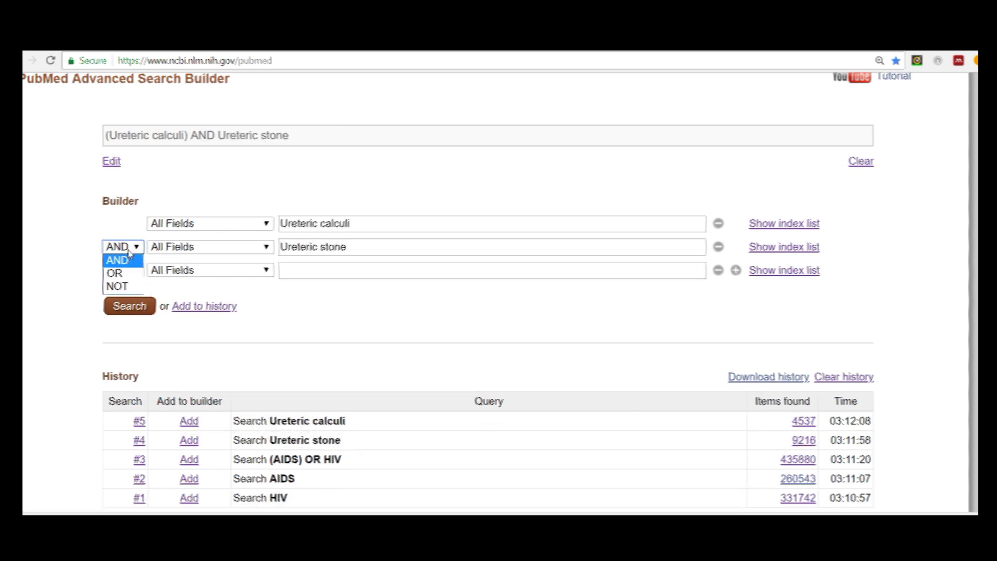
click(129, 275)
click(199, 307)
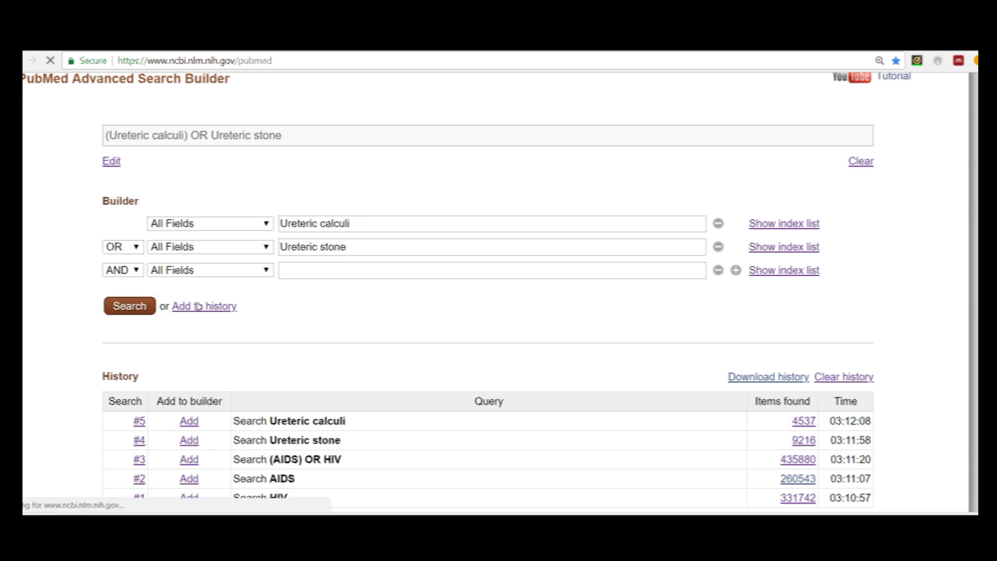
Step: Add a search restricted to the Journal field for "The Journal of urology" to the search history
scroll(796, 443, down, 1)
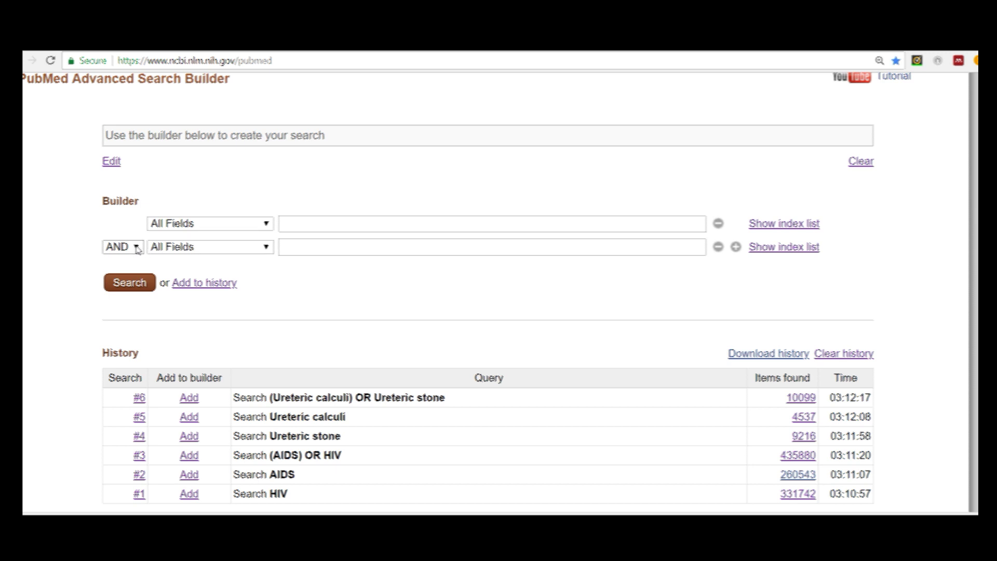
click(266, 227)
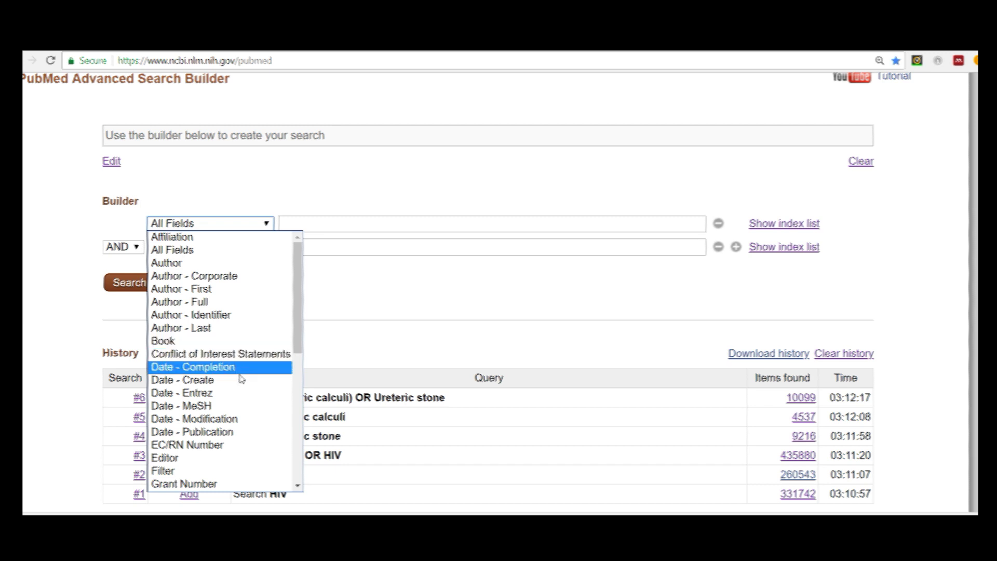
scroll(240, 374, down, 5)
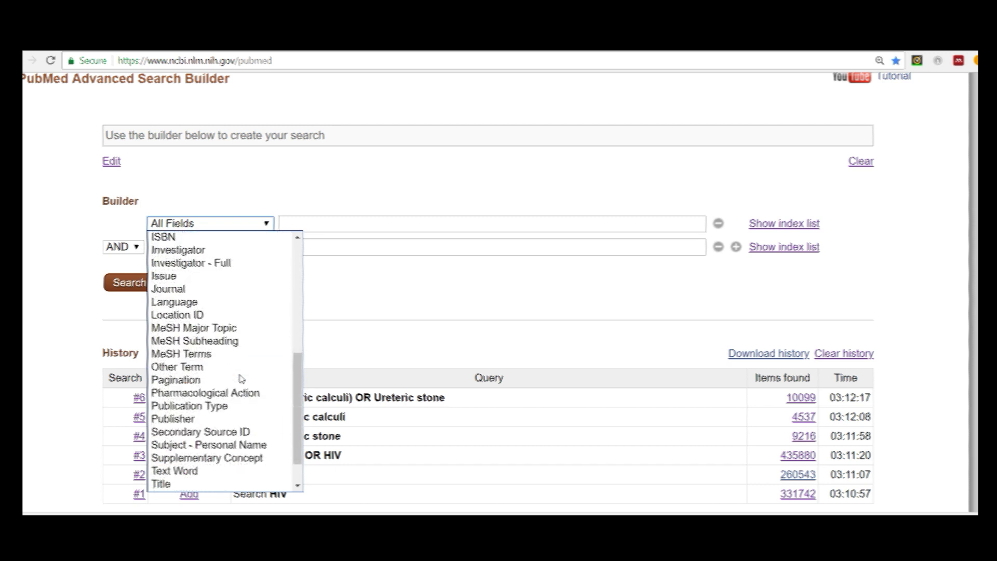
click(231, 290)
click(304, 223)
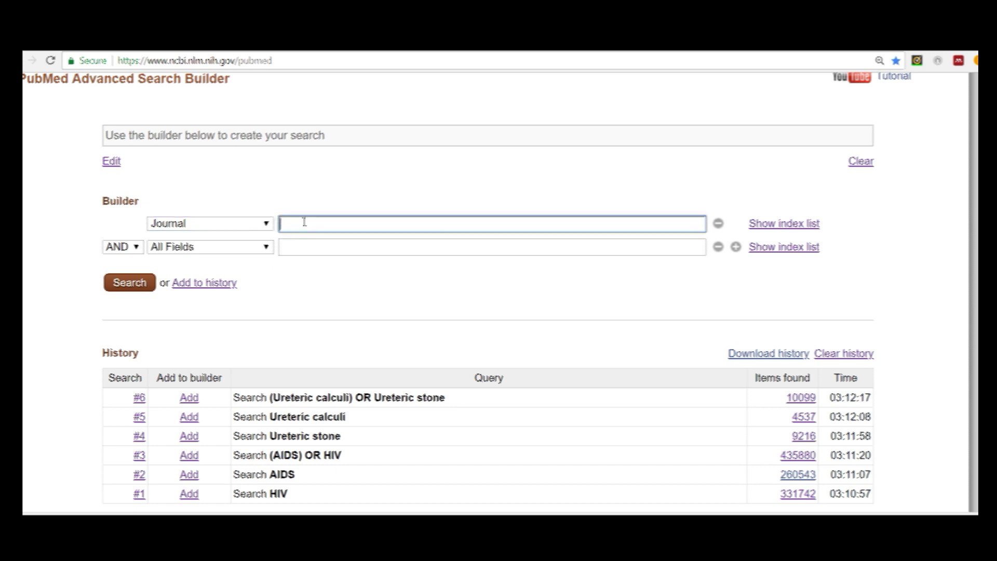
text(Jour)
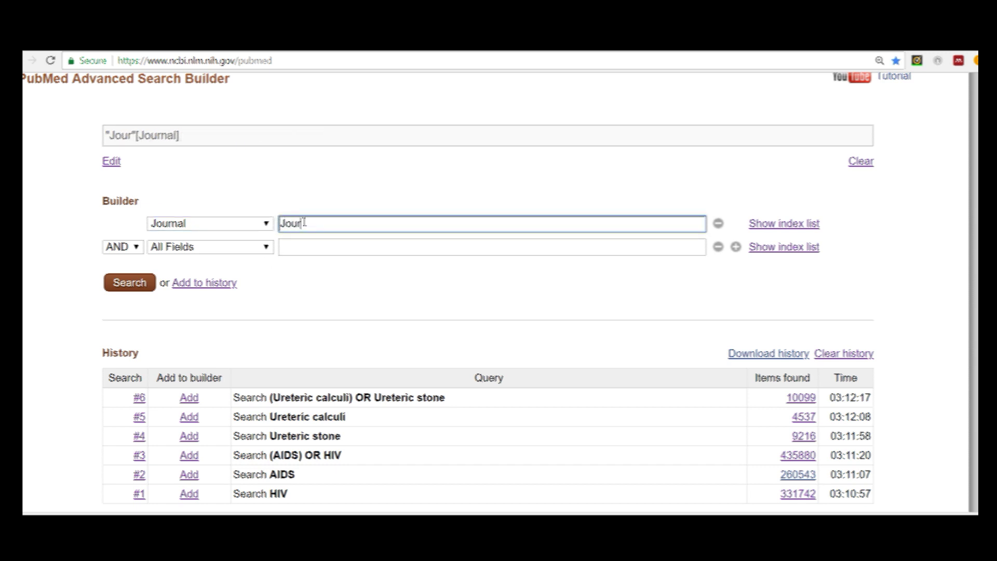
text(nal of u)
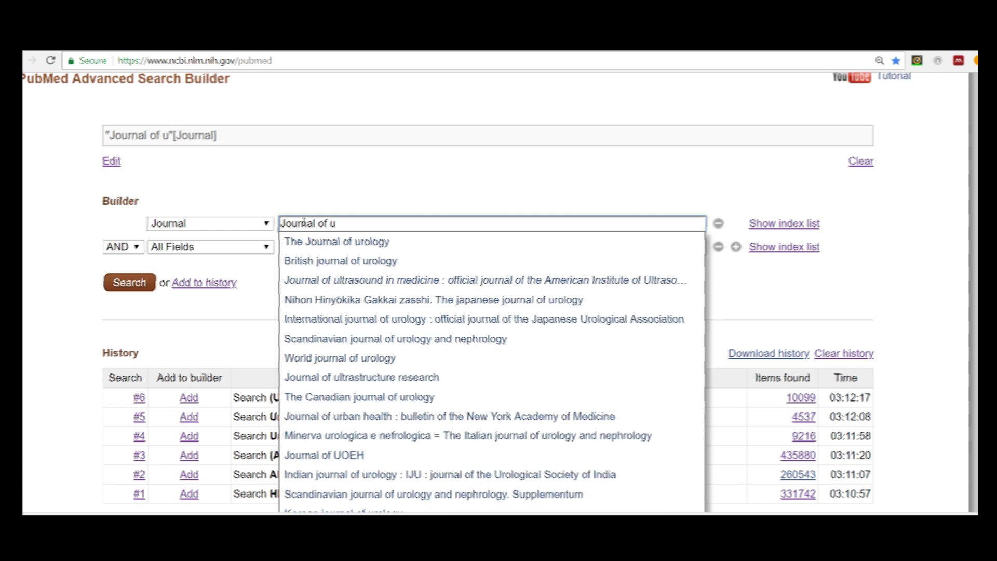
key(Down)
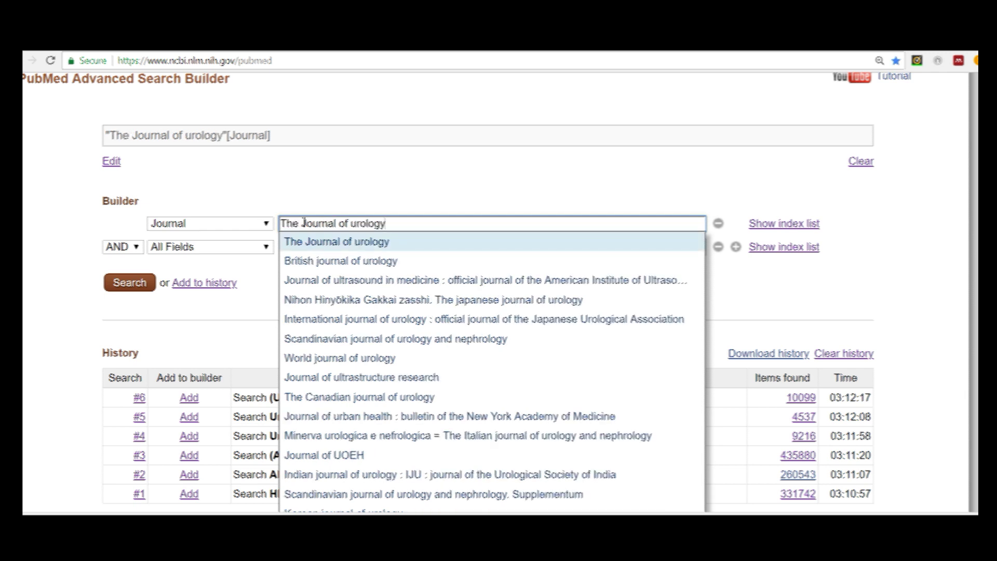
key(Return)
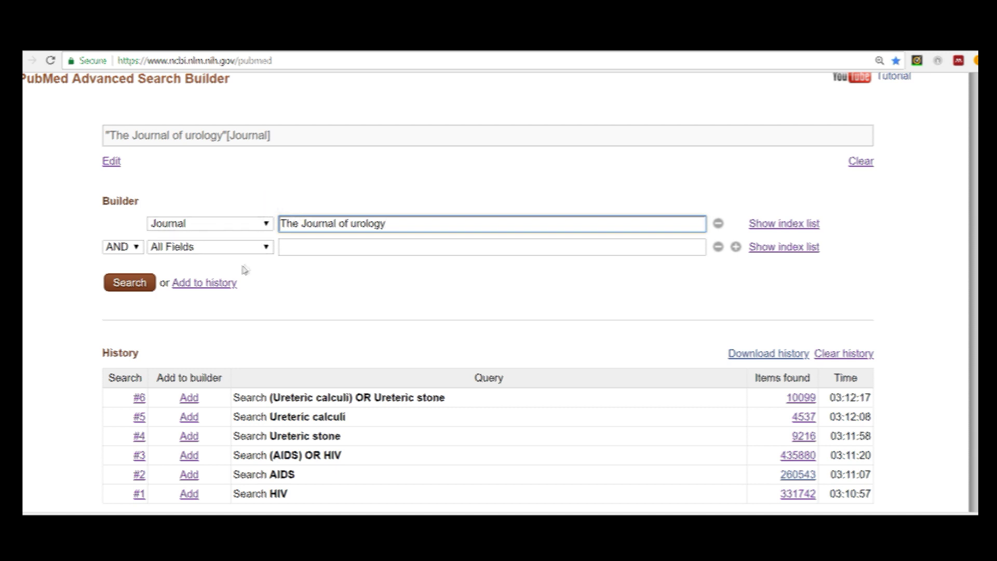
click(222, 287)
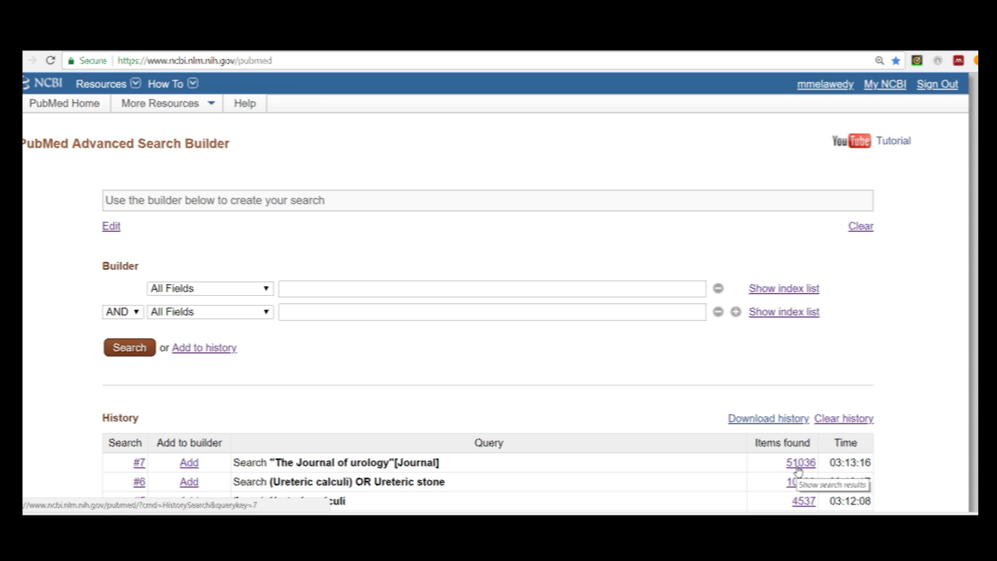
Step: Add an all-fields search for "Upper tract urothelial cancer" to the search history
click(348, 291)
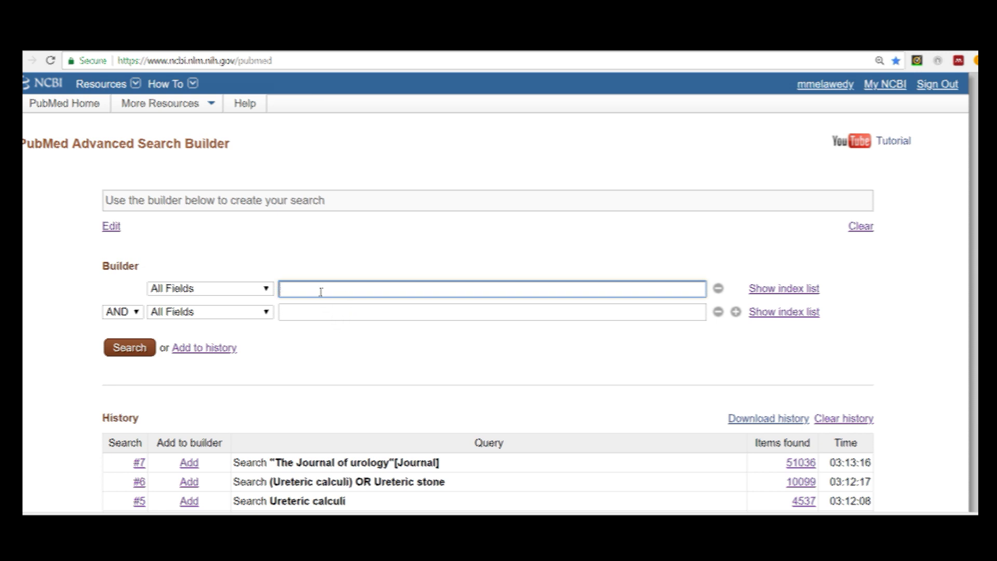
text(Upper tract urothelial cancer)
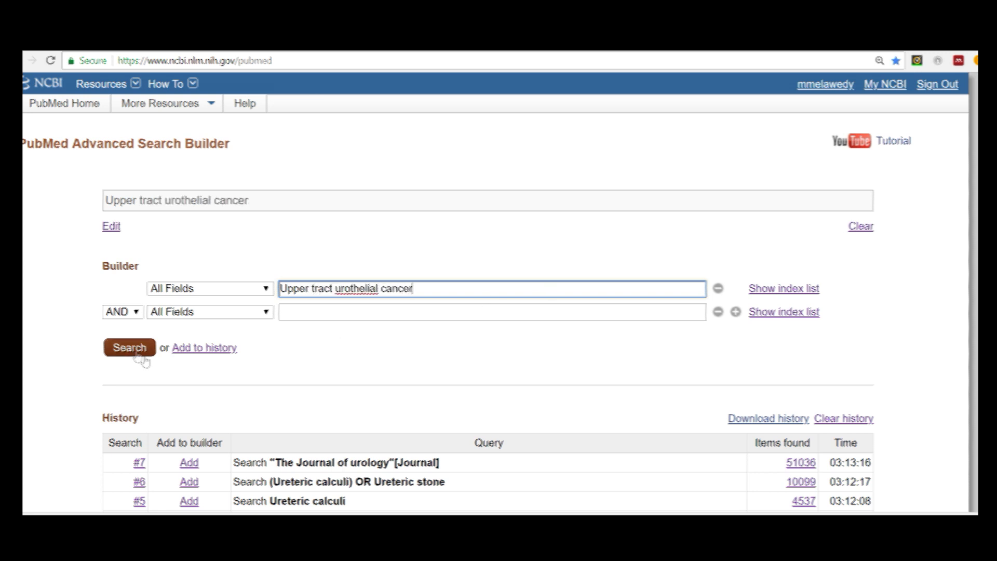
click(181, 352)
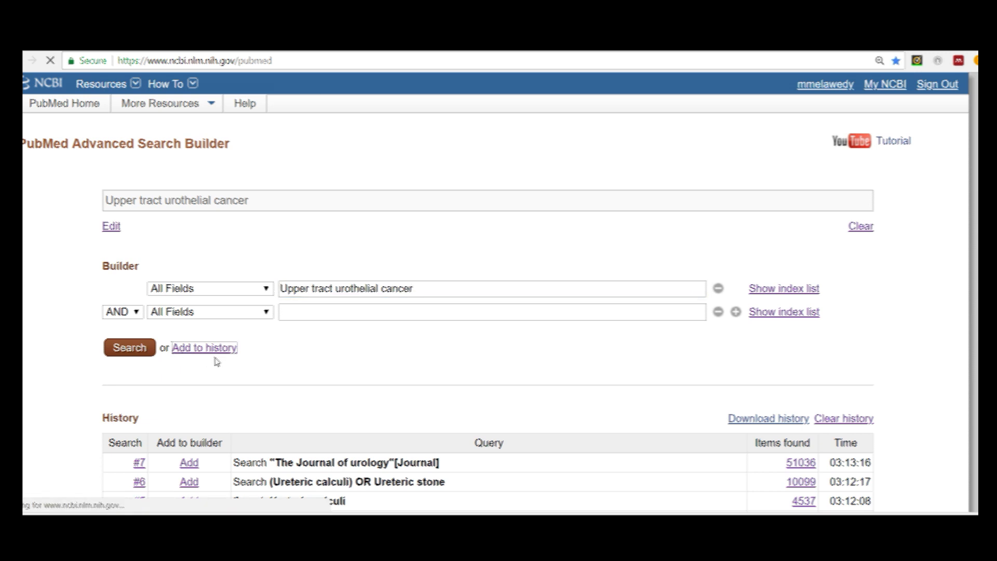
Step: Combine the "Upper tract urothelial cancer" and "The Journal of urology" history searches with AND and add the combined query to the history
scroll(298, 402, down, 1)
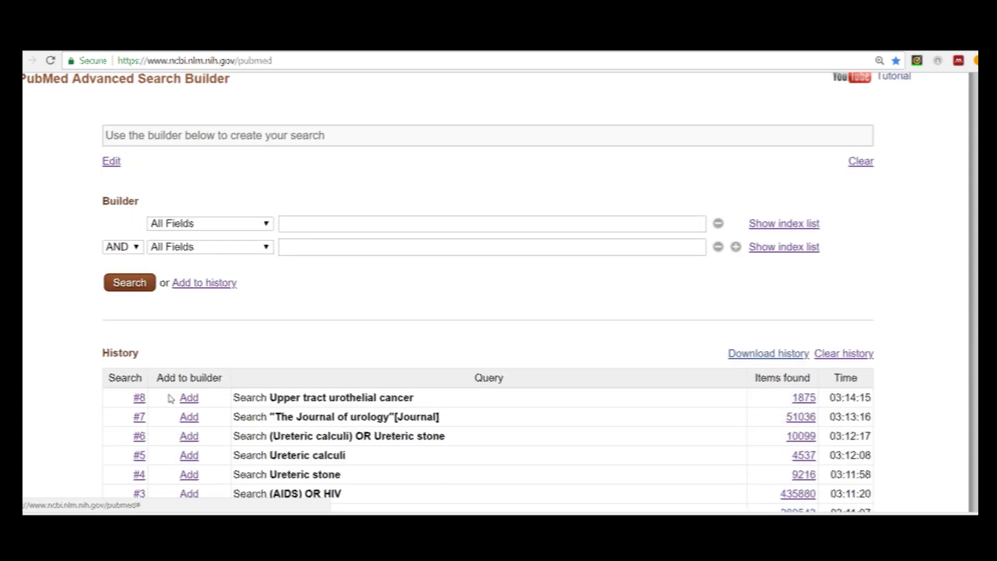
click(189, 401)
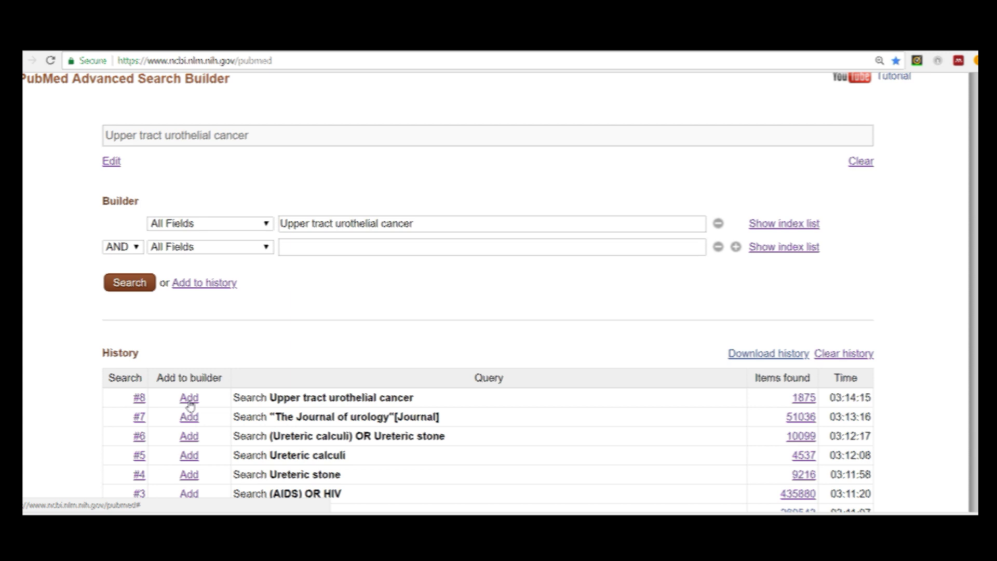
click(190, 417)
click(219, 312)
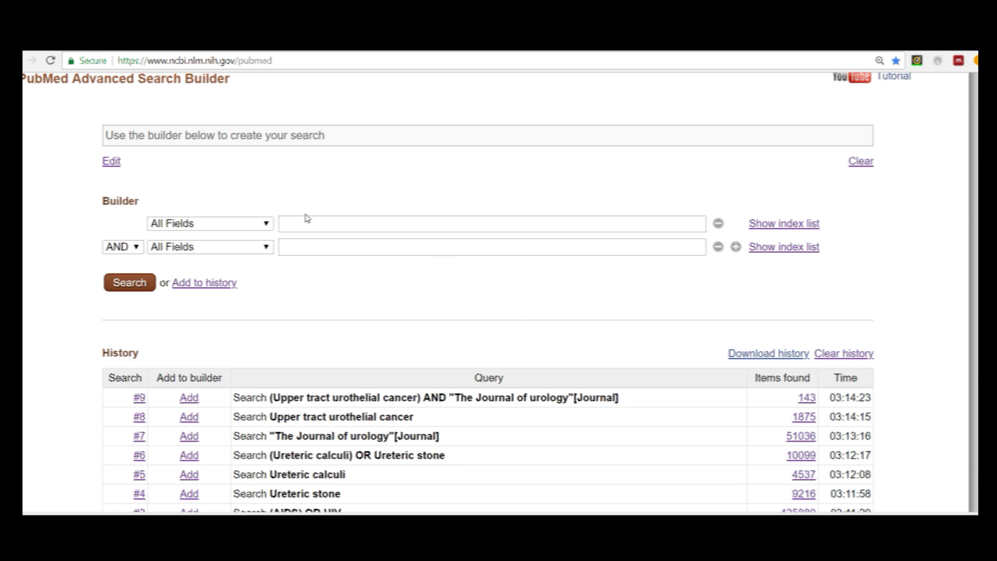
Step: Add a search restricted to the Author field, using the suggested full author name, to the search history
click(266, 222)
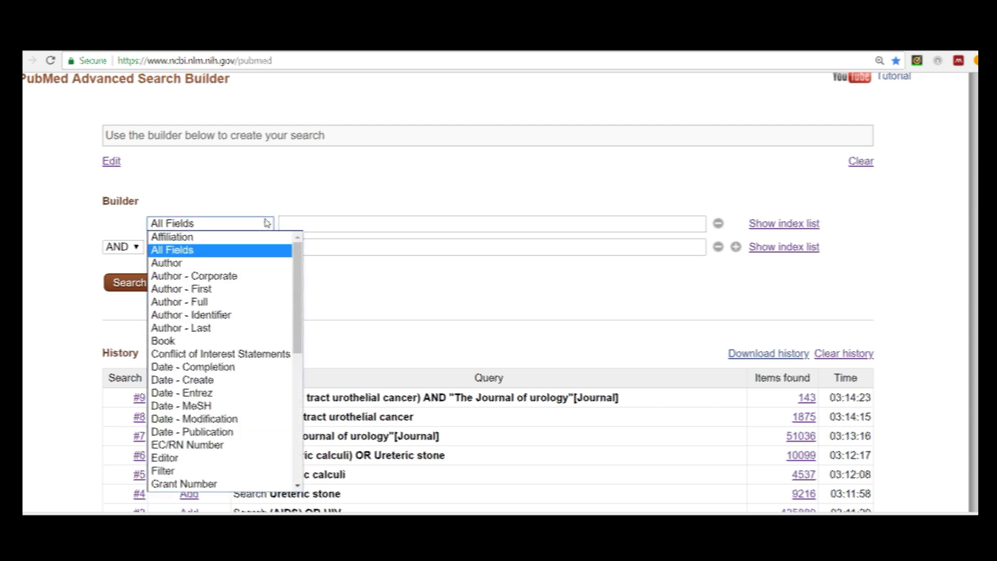
key(Down)
click(267, 223)
click(335, 227)
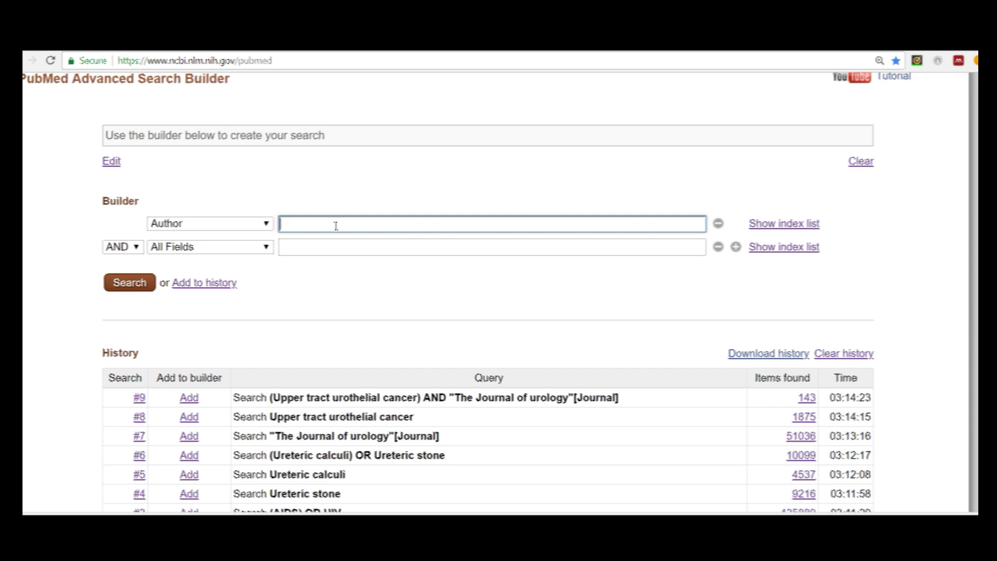
text(Yass)
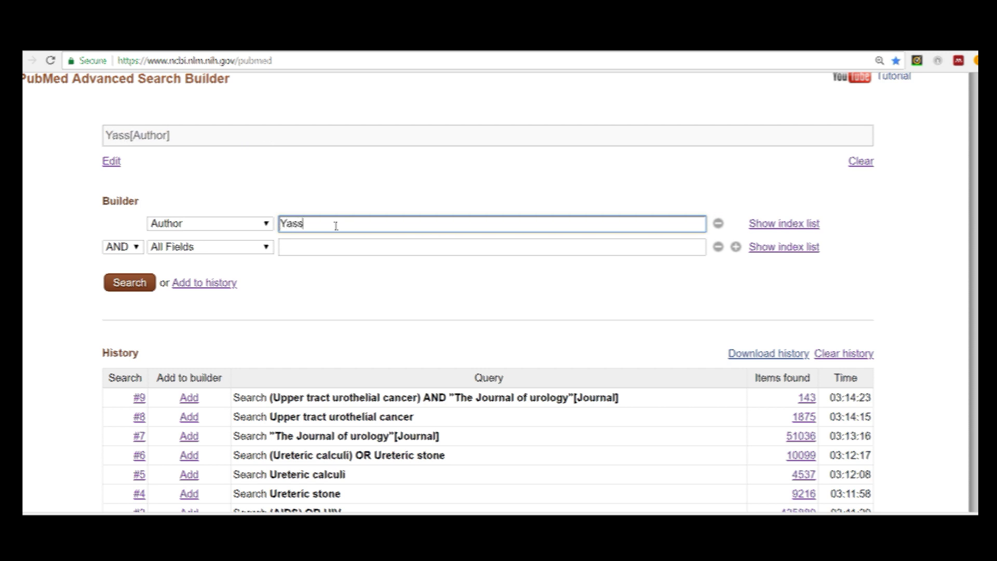
text(er O)
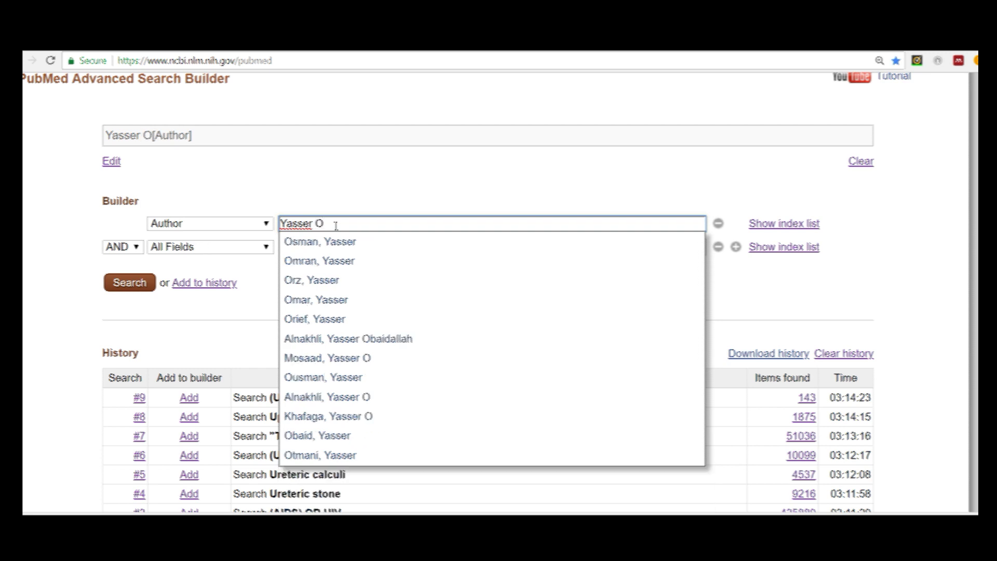
text(s)
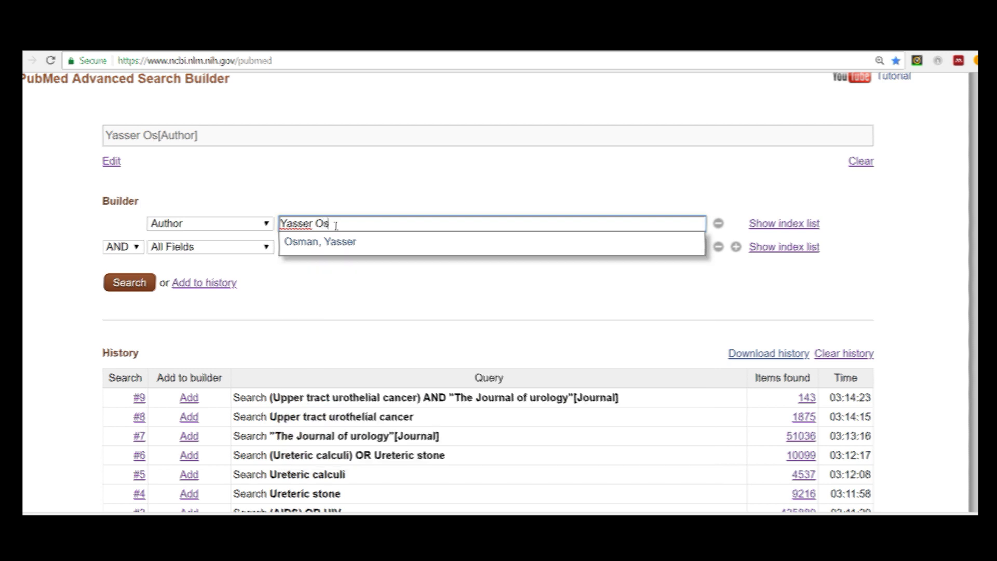
key(Down)
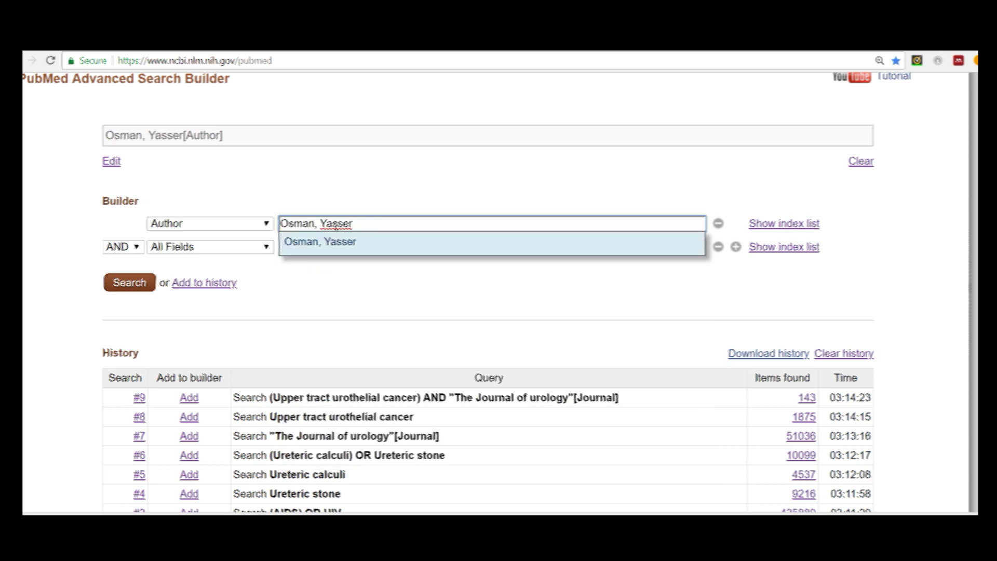
key(Return)
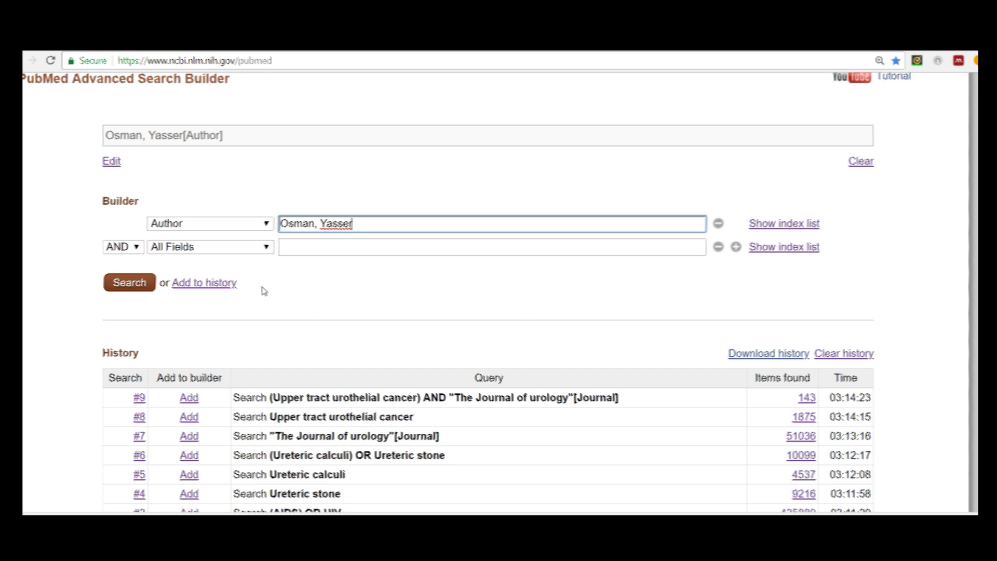
click(227, 283)
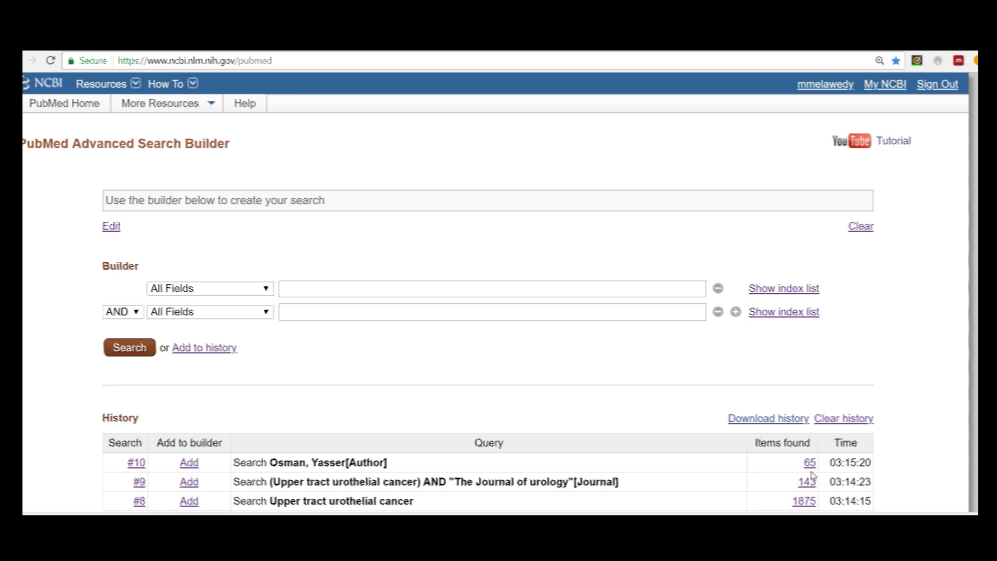
Step: Combine the author search with the "Upper tract urothelial cancer" search using AND and add the combined query to the history
scroll(775, 460, down, 2)
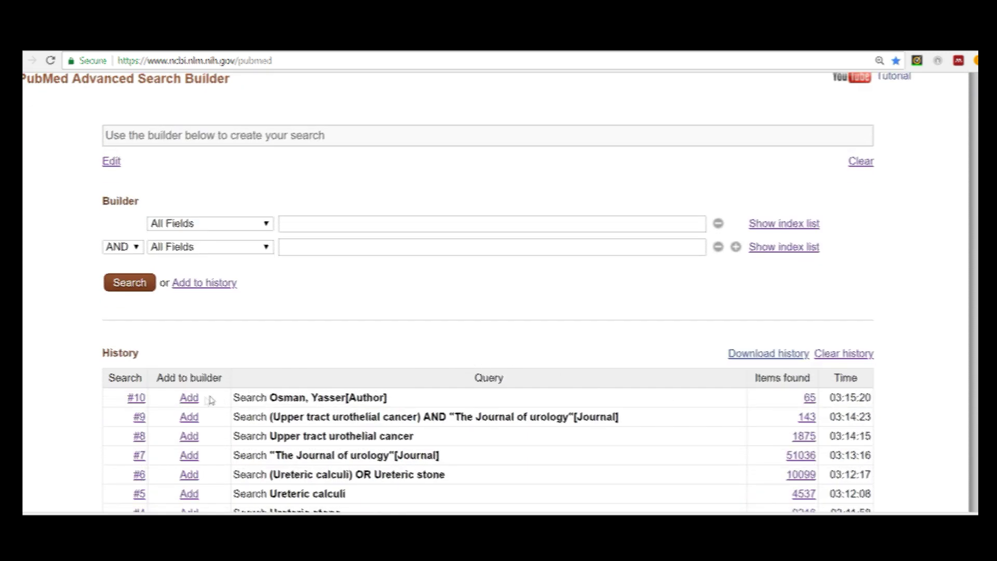
click(190, 399)
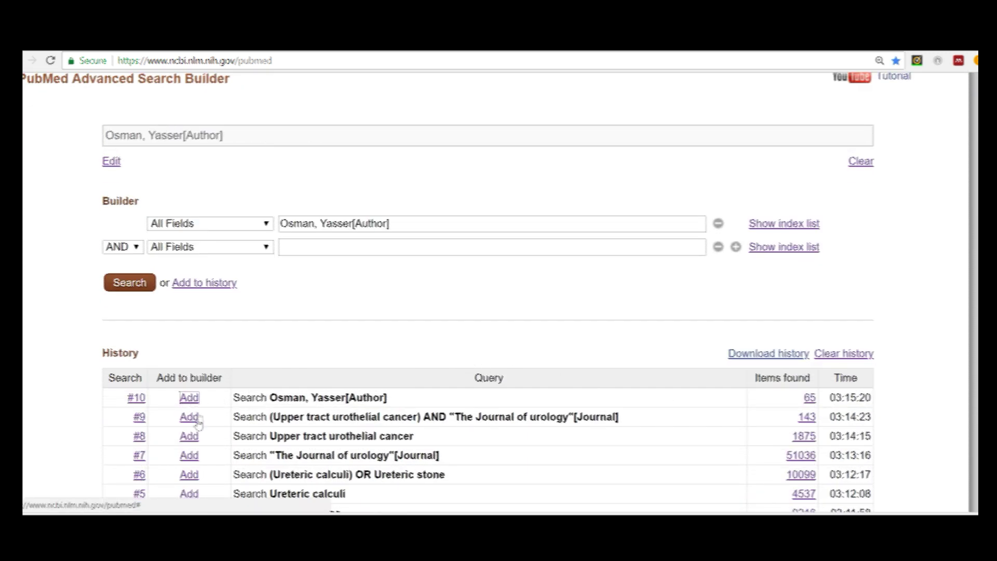
click(191, 442)
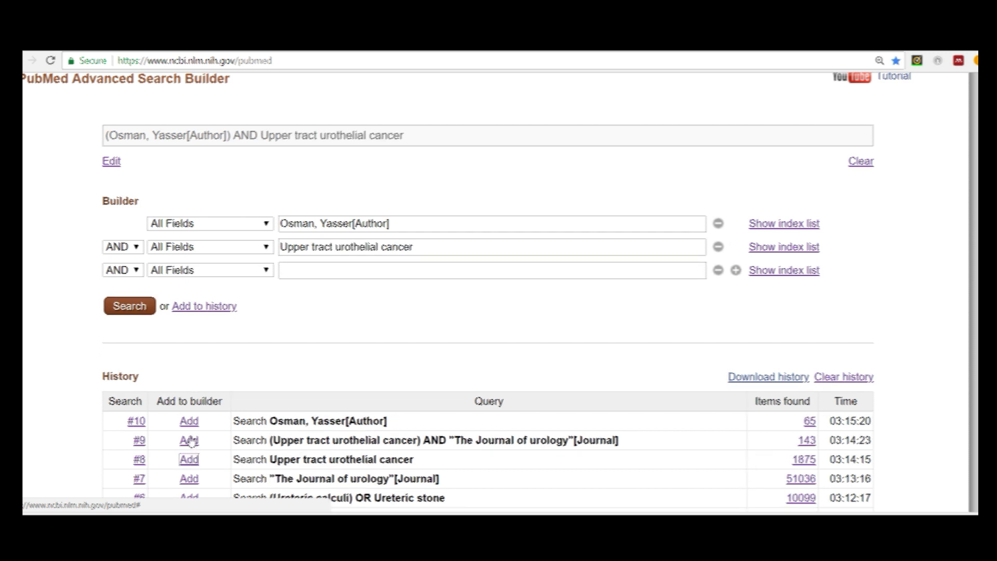
click(212, 310)
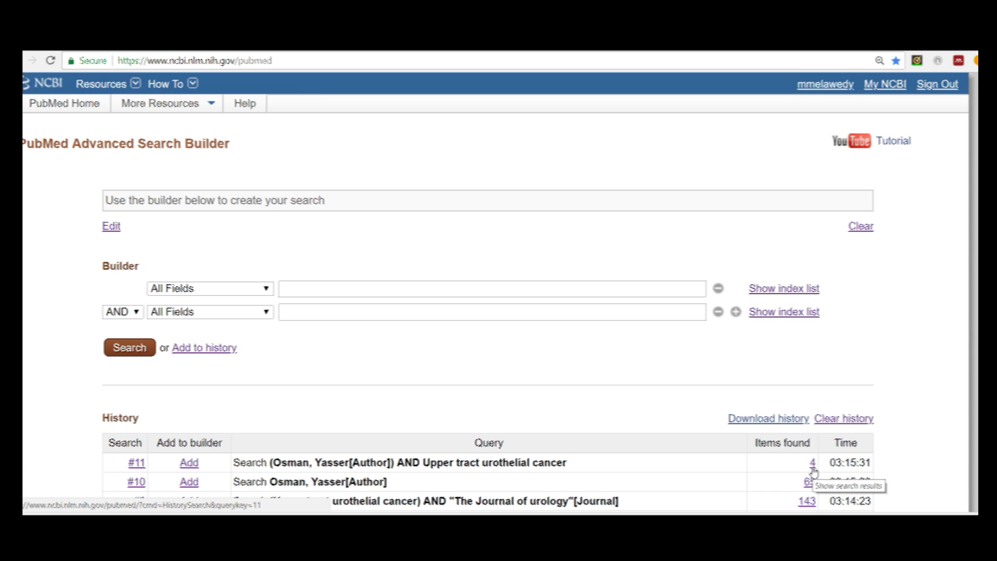
Step: Open the results of the combined author and upper tract urothelial cancer search and look through the listed articles
click(813, 468)
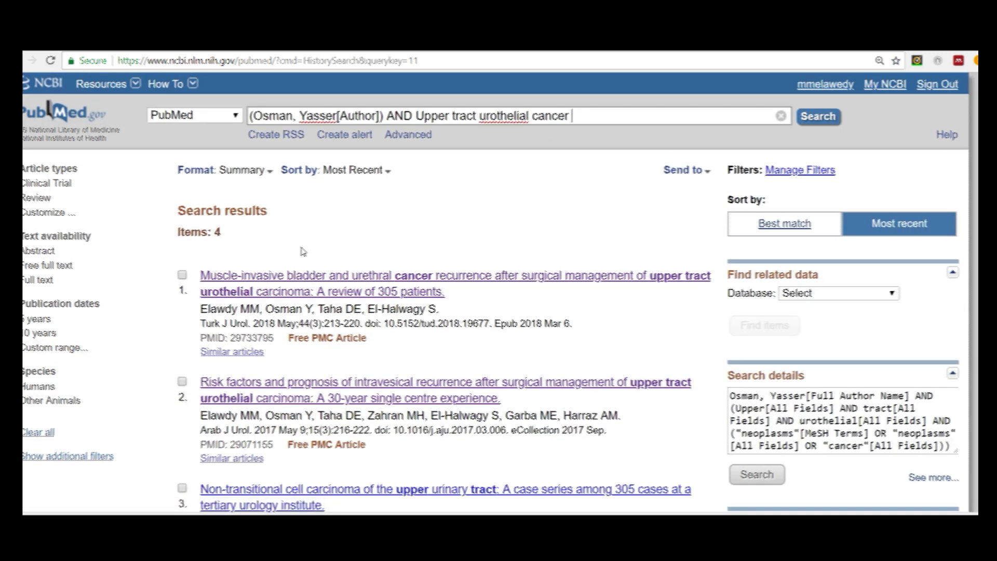
scroll(290, 280, down, 2)
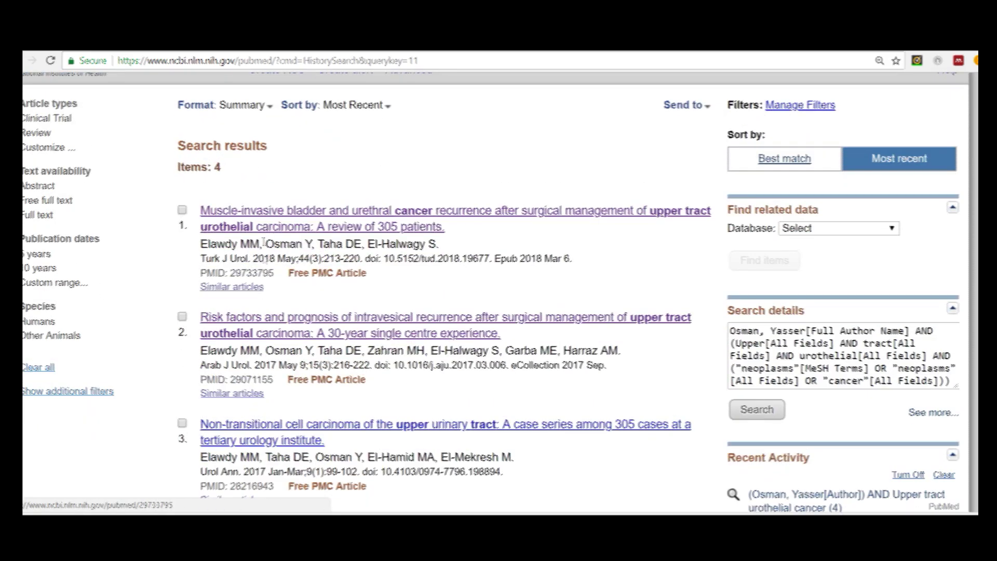
scroll(312, 353, down, 2)
scroll(342, 311, up, 3)
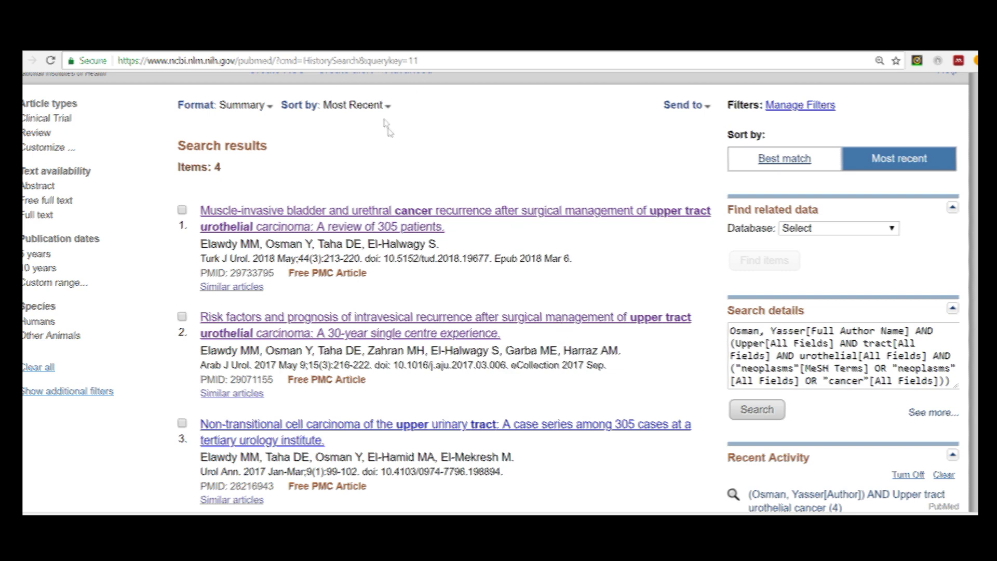
scroll(412, 194, up, 1)
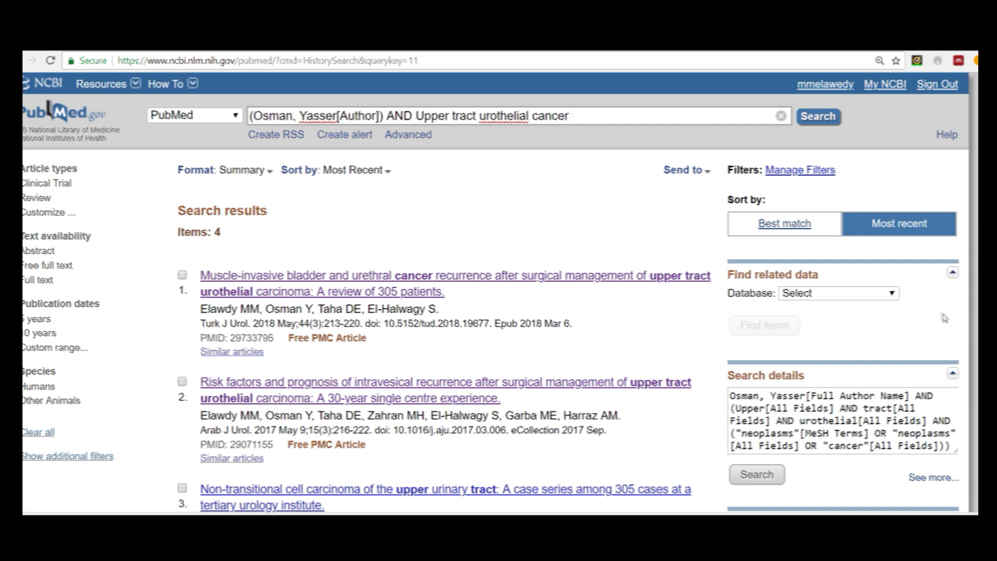
scroll(940, 314, down, 1)
Step: Open the article on muscle-invasive bladder and urethral cancer recurrence and preview its similar articles
click(565, 217)
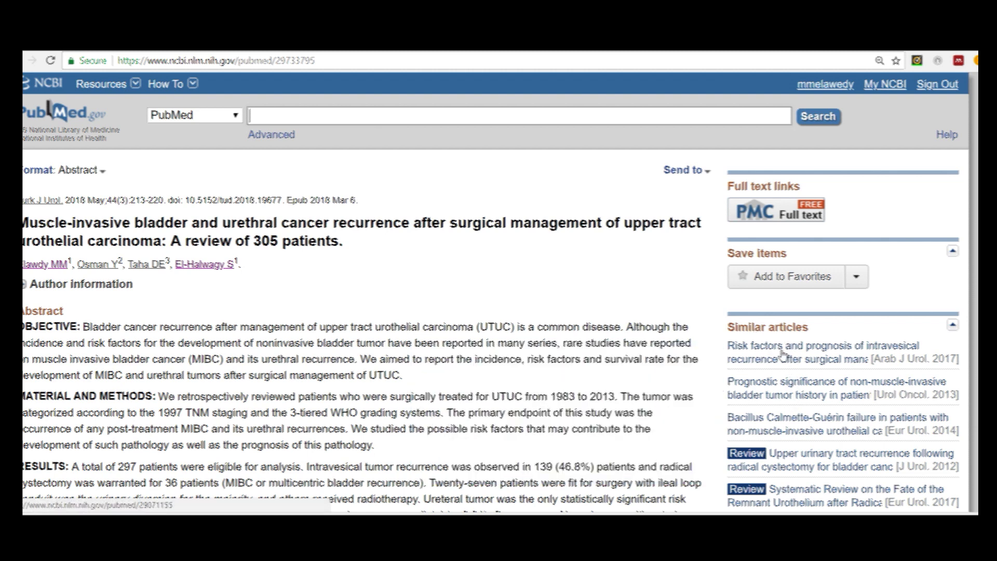
mouse_move(794, 355)
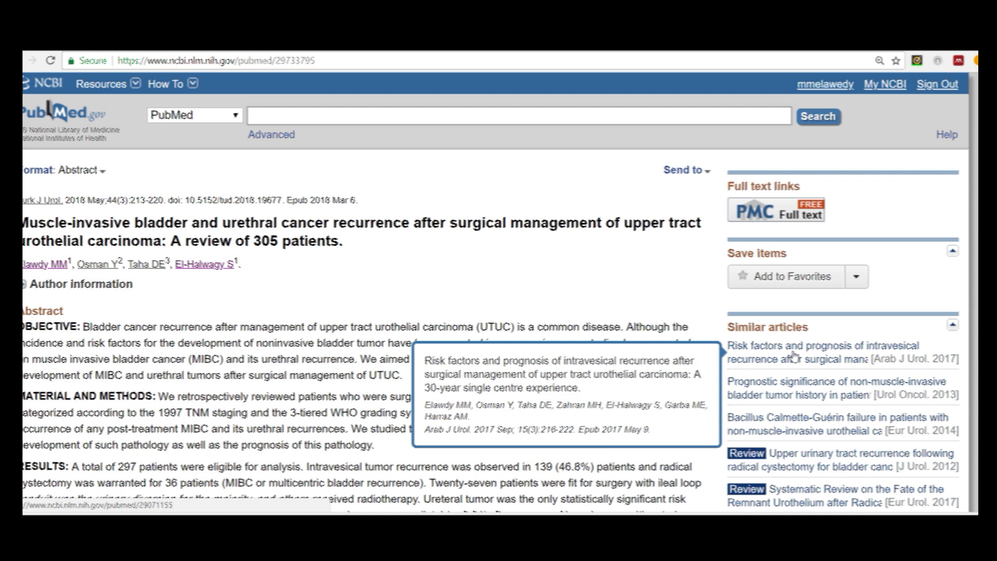
mouse_move(775, 388)
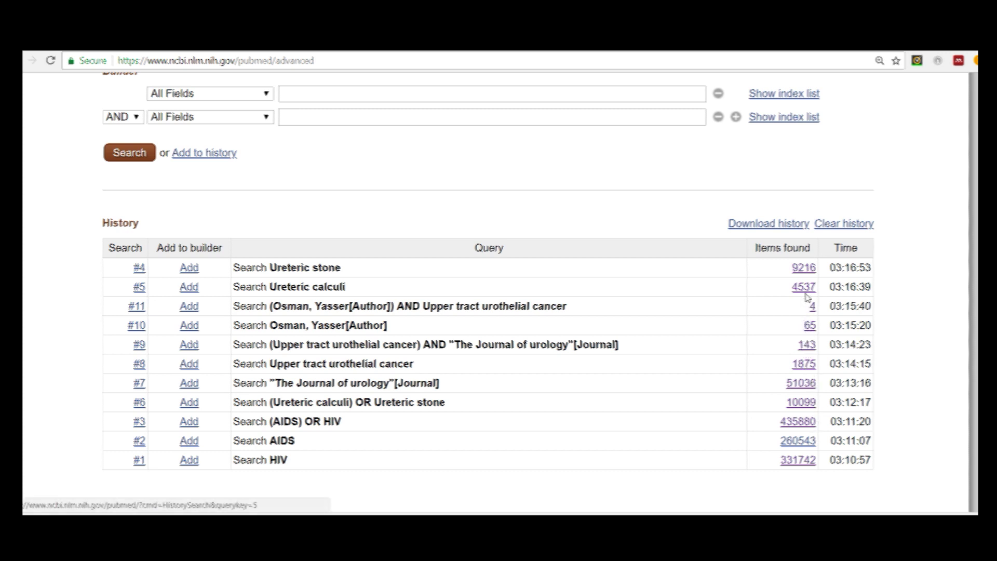
Step: Open the results of the "Ureteric stone" history search and show its full search details
click(807, 274)
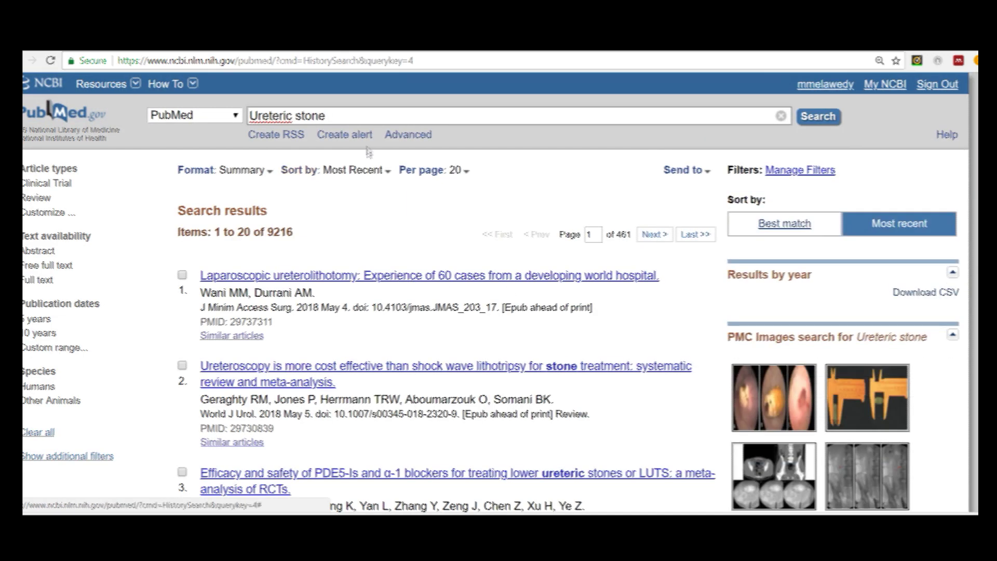
scroll(705, 419, down, 6)
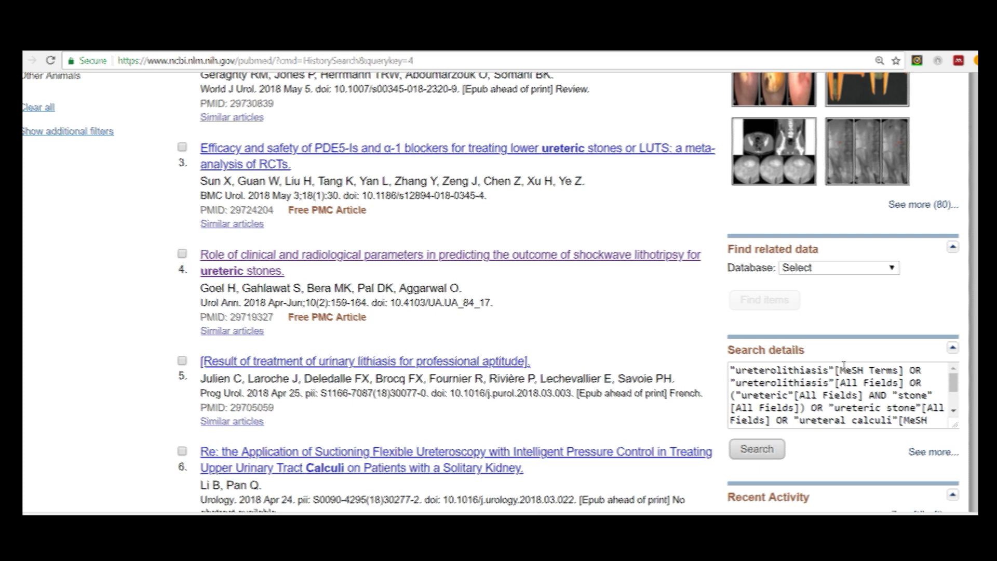
click(934, 452)
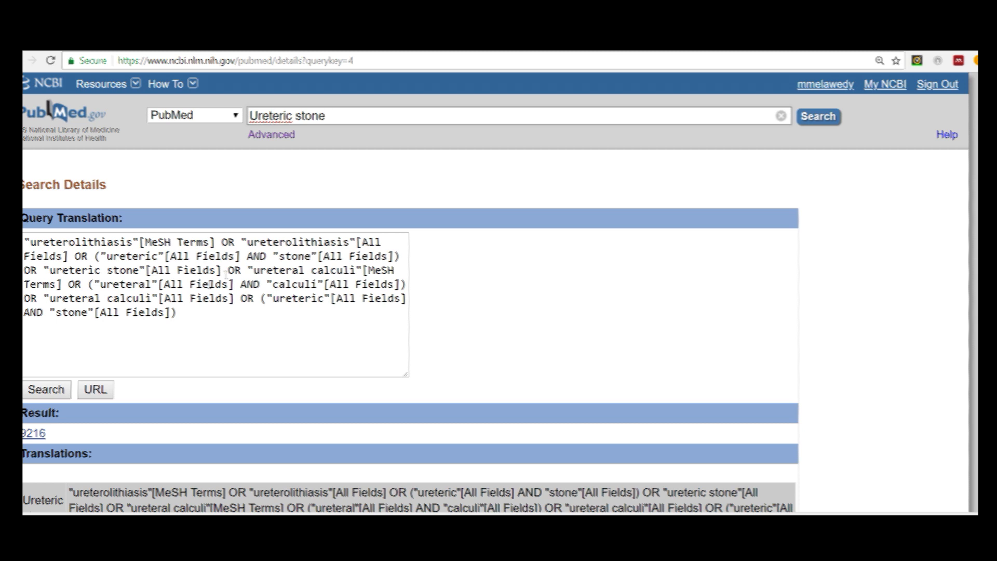
Step: Examine the query translation for the MeSH terms and synonyms used, highlighting "ureterolithiasis" and "ureteral calculi"
drag(126, 242, 36, 242)
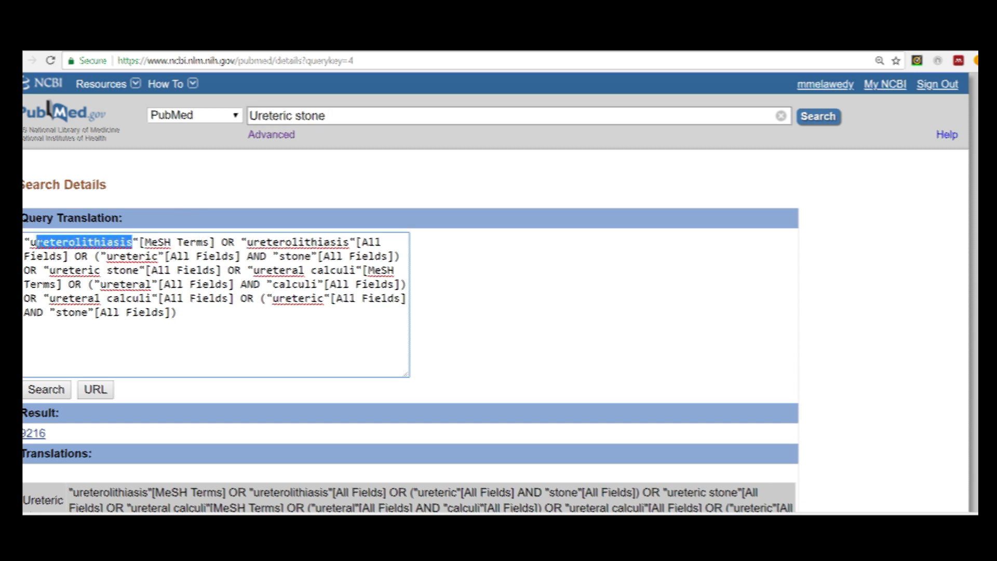
click(285, 256)
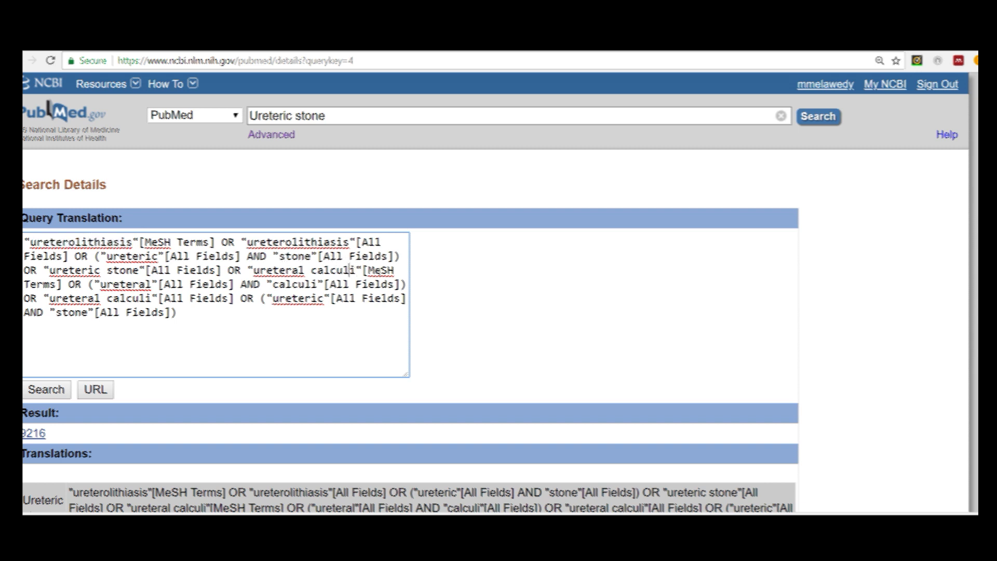
drag(355, 270, 317, 270)
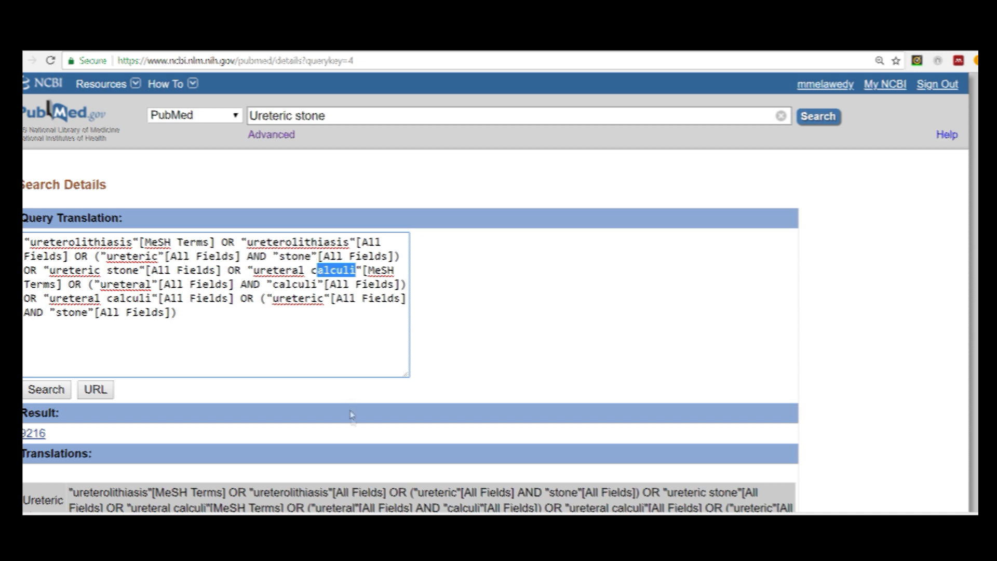
scroll(352, 414, down, 1)
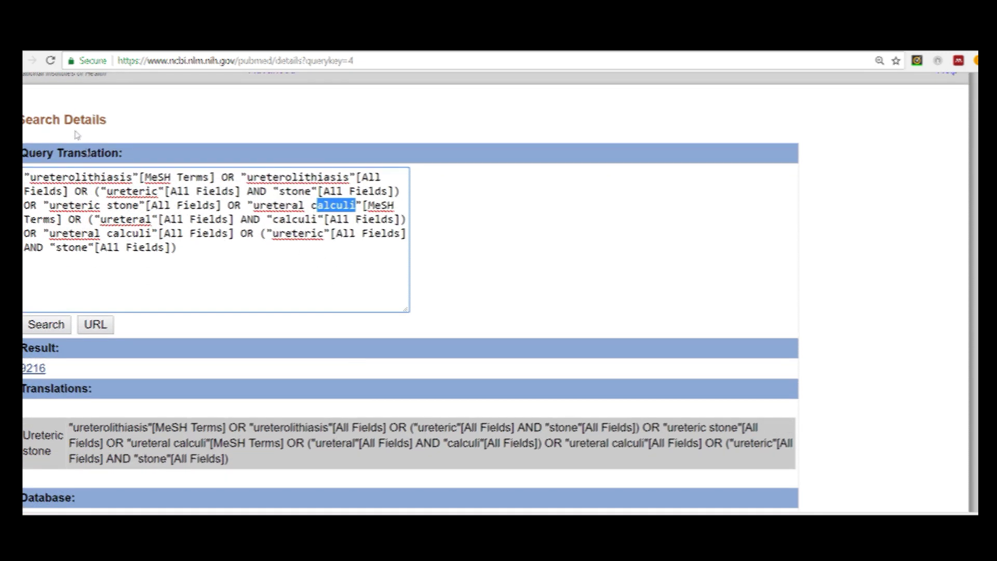
Step: Return to the "Ureteric stone" results and show the additional Sex and Ages filters beside them
click(19, 60)
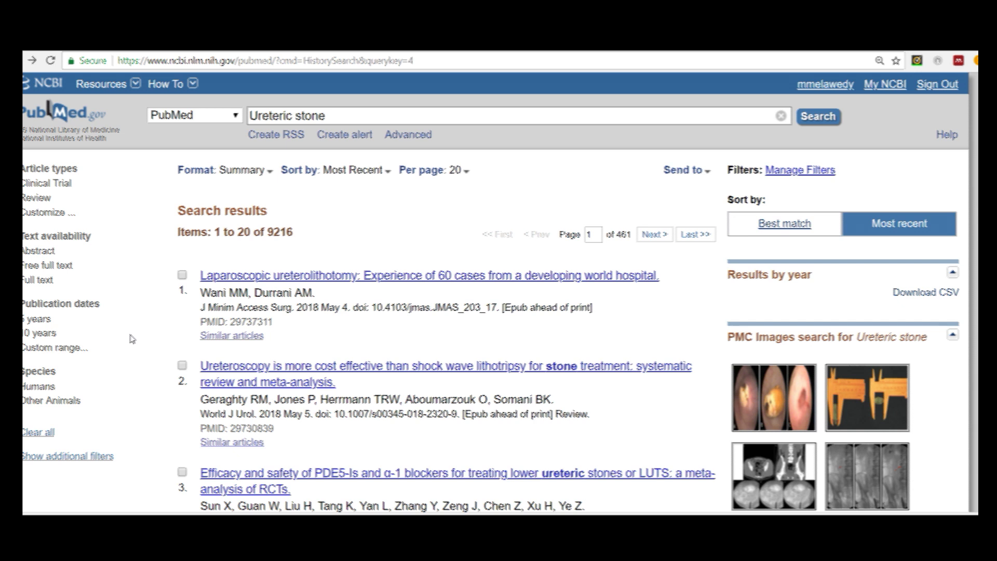
click(96, 457)
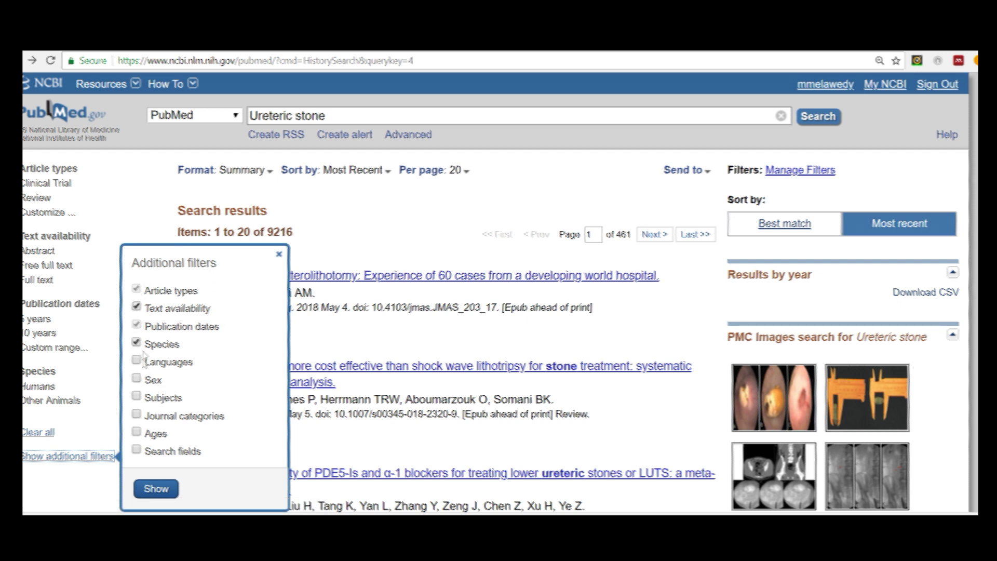
click(137, 381)
click(137, 432)
click(155, 488)
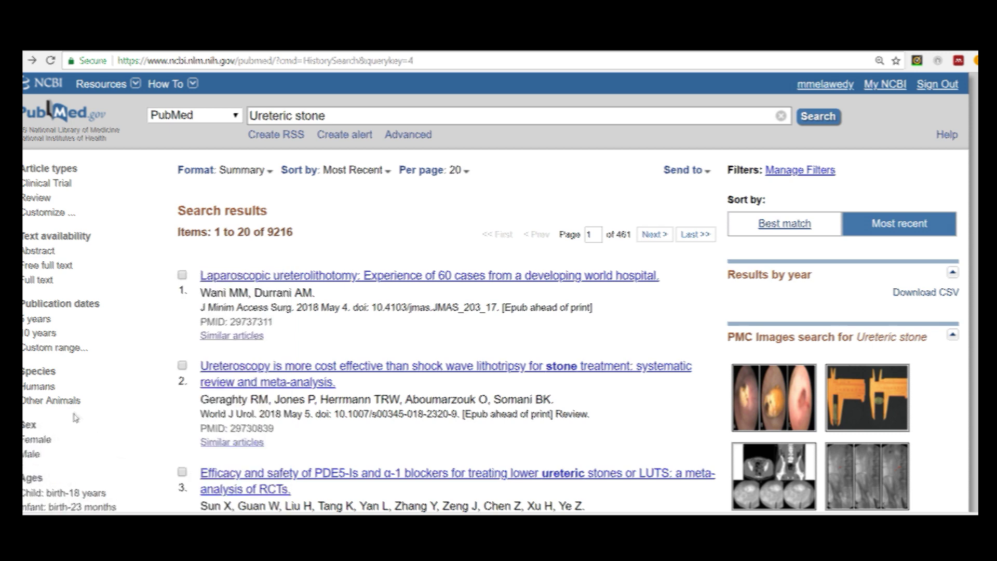
scroll(47, 405, down, 1)
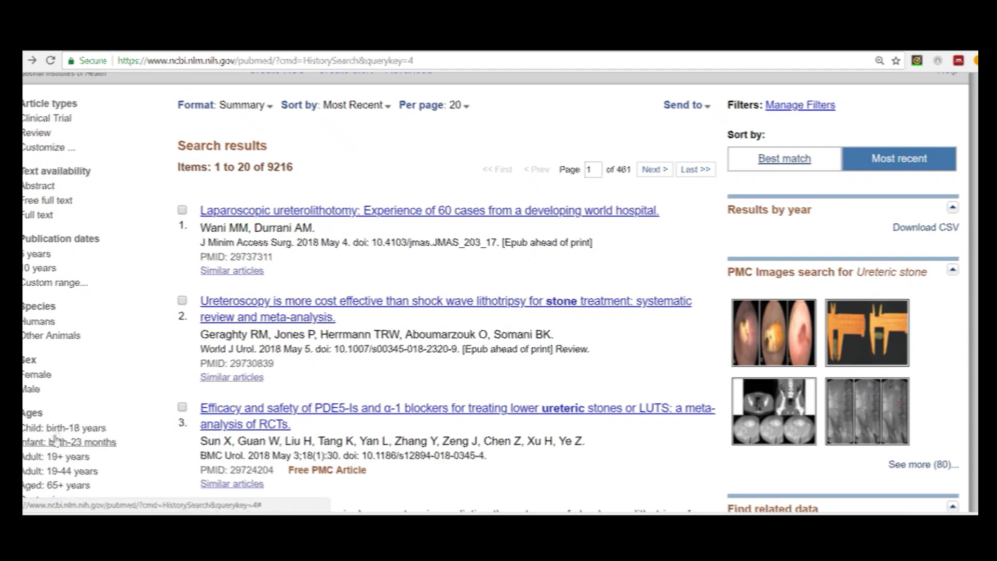
scroll(93, 312, up, 1)
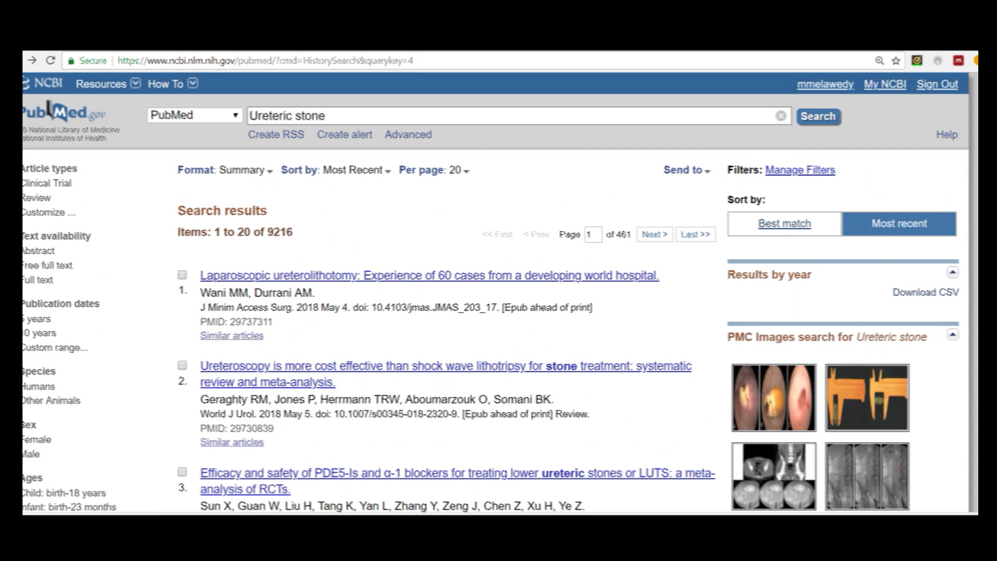
Step: Review the bibliography, collections and recent activity in My NCBI, and return to the "Ureteric stone" results
click(896, 88)
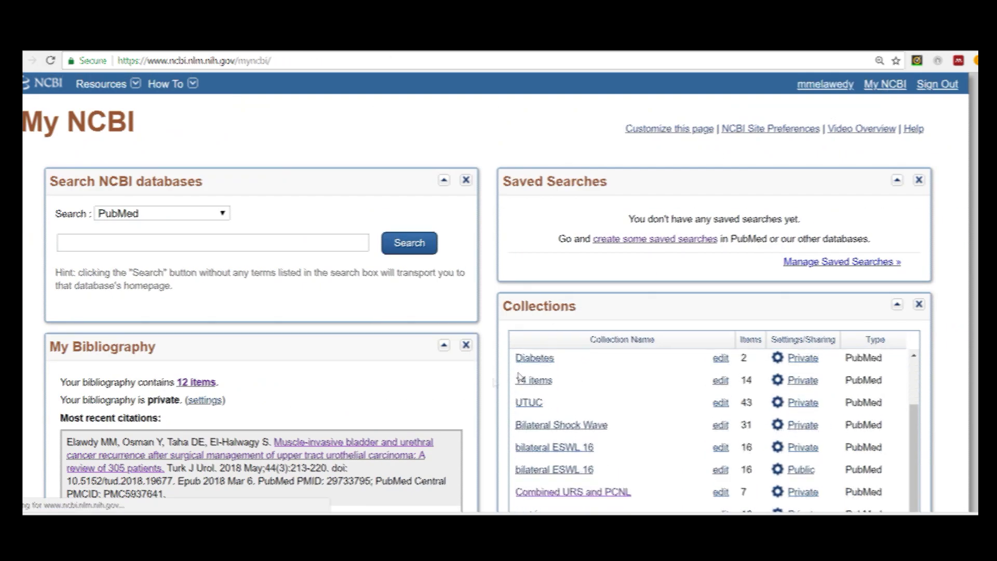
scroll(519, 375, down, 10)
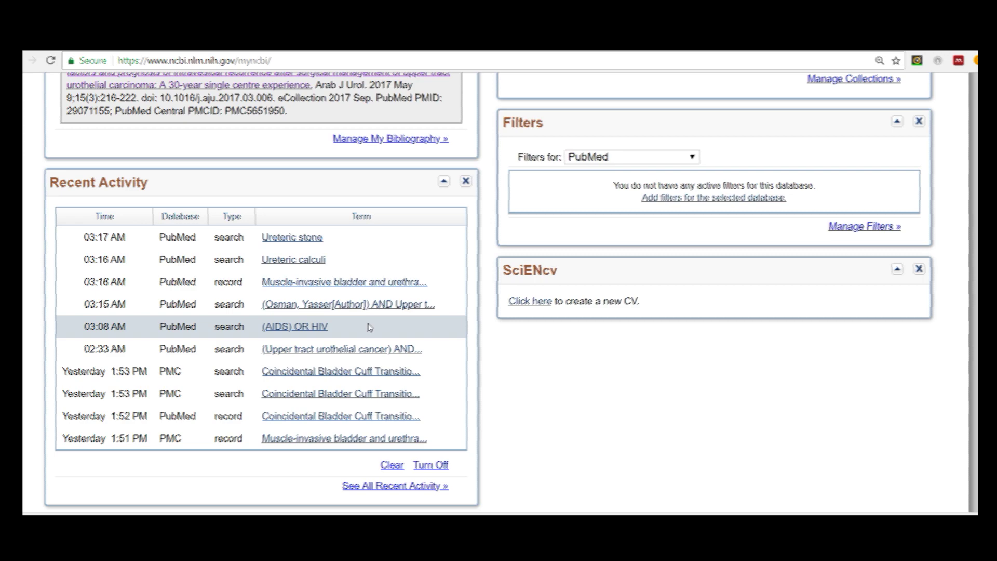
scroll(384, 349, up, 4)
scroll(384, 353, up, 4)
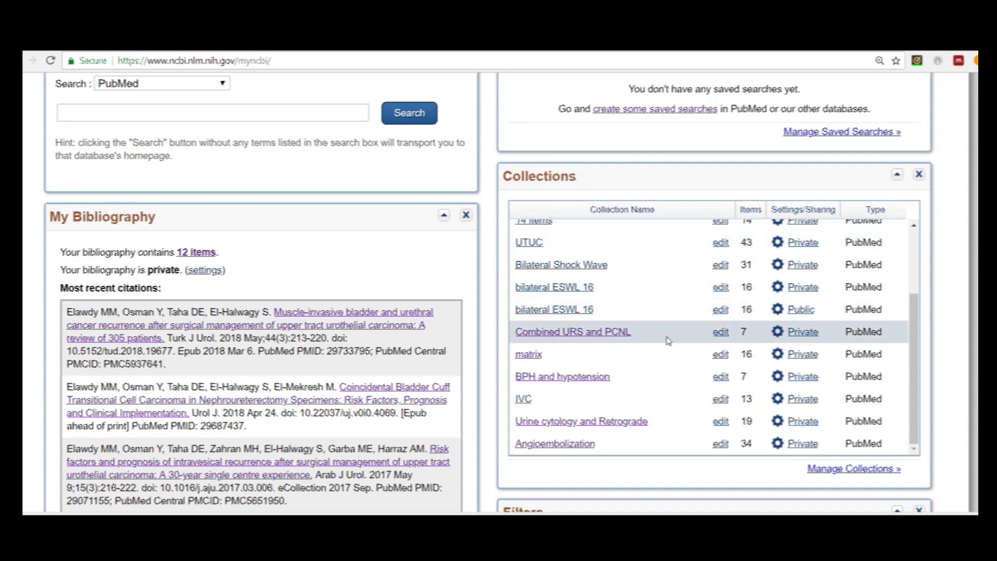
scroll(668, 341, down, 1)
scroll(683, 329, up, 5)
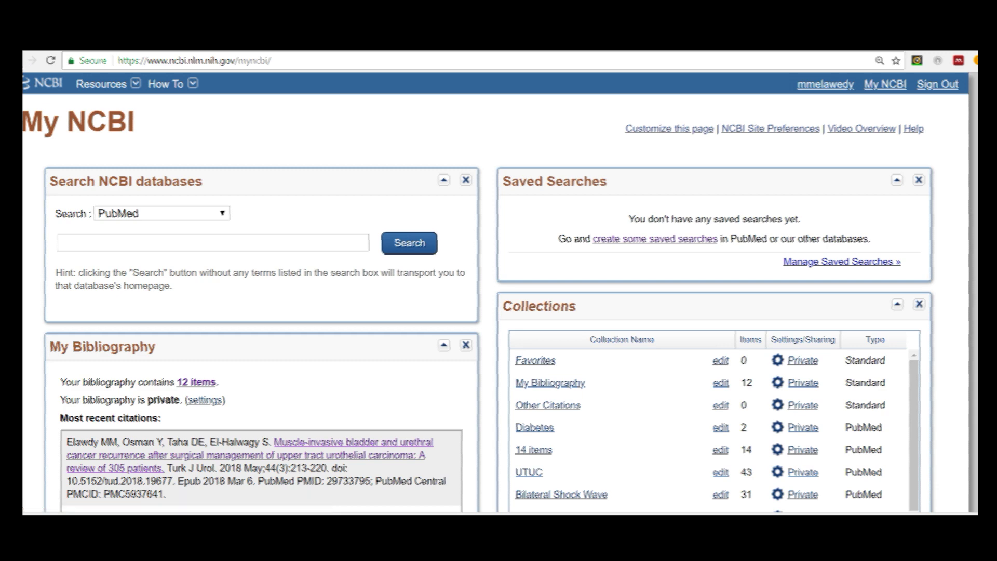
key(alt+Left)
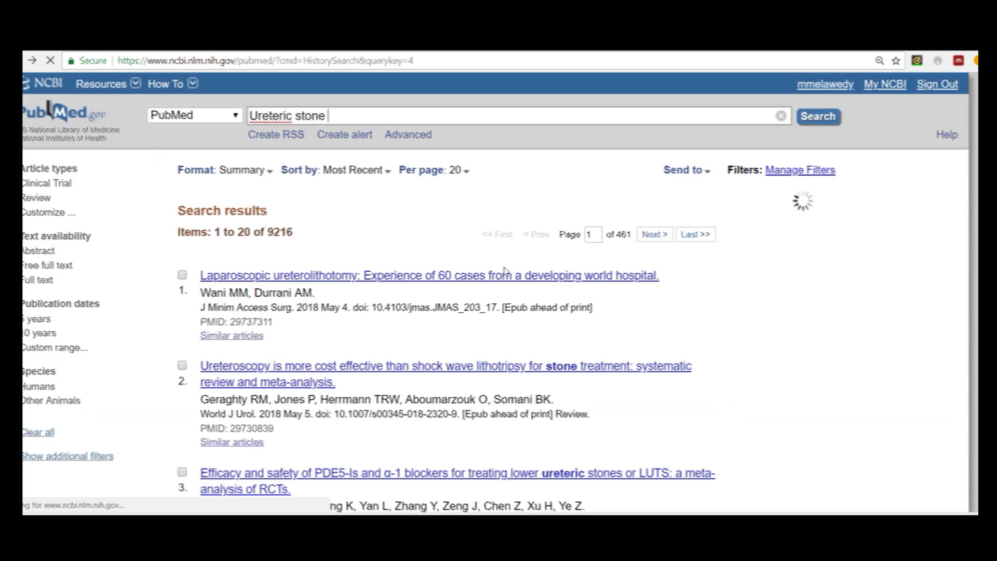